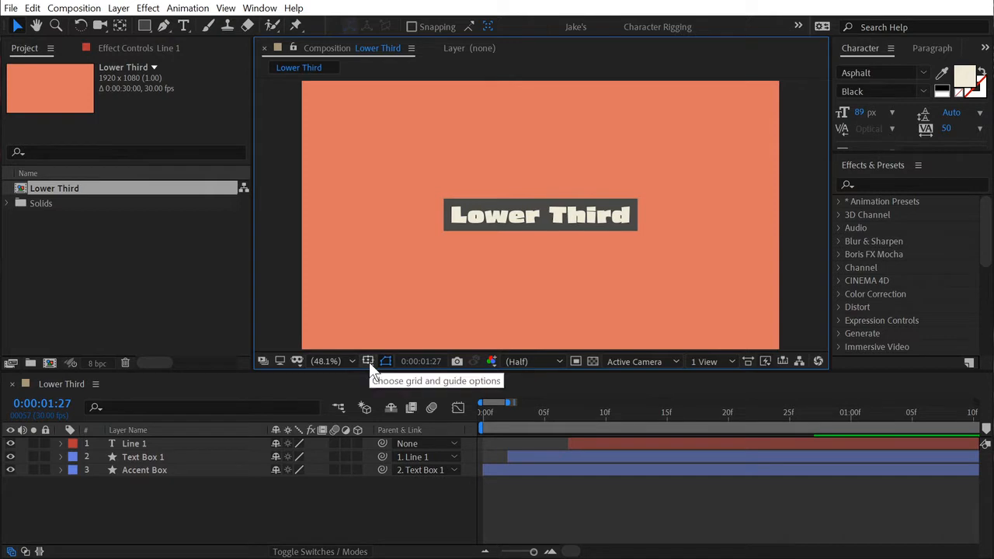
Show the title/action safe guides and move the Line 1 text near the lower-left corner of the title-safe area
left_click(369, 363)
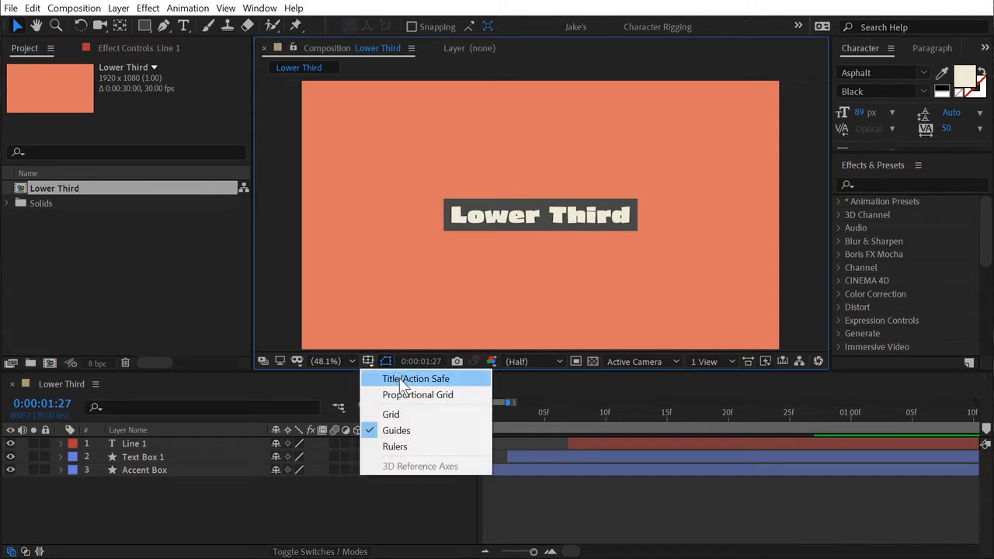
left_click(440, 379)
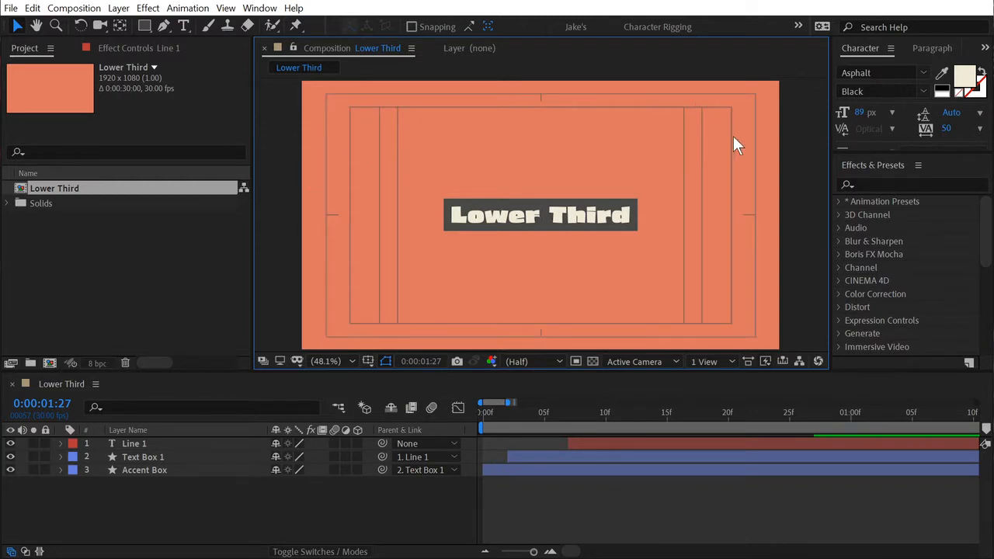
left_click(501, 216)
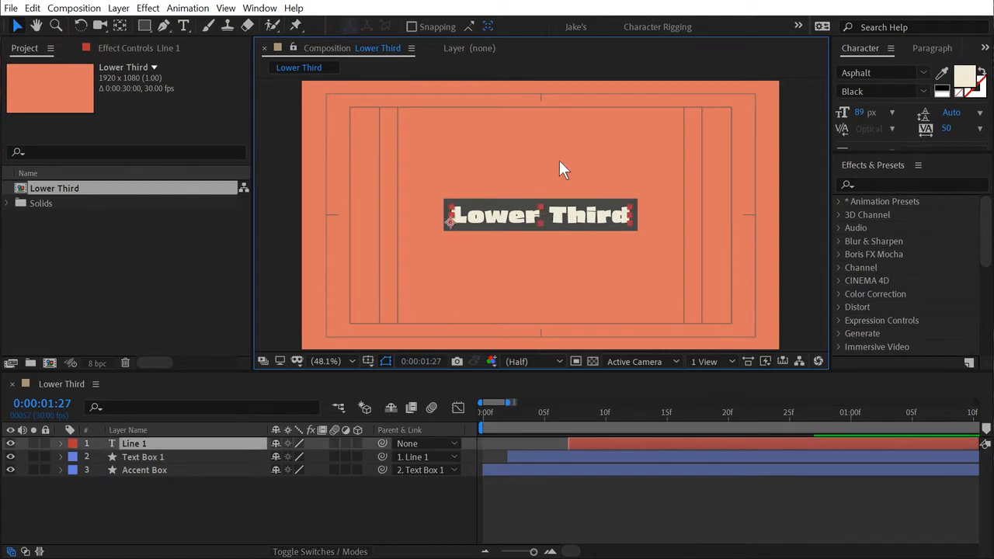
left_click_drag(522, 216, 426, 321)
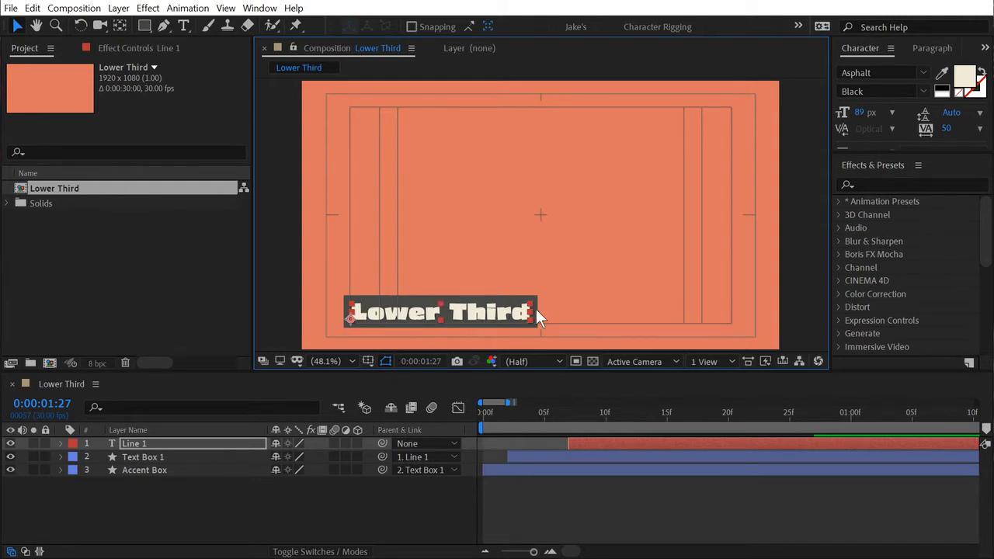
left_click_drag(505, 313, 505, 288)
Set the Line 1 font size to 72 px and replace its text with the person's full name
left_click_drag(859, 111, 841, 116)
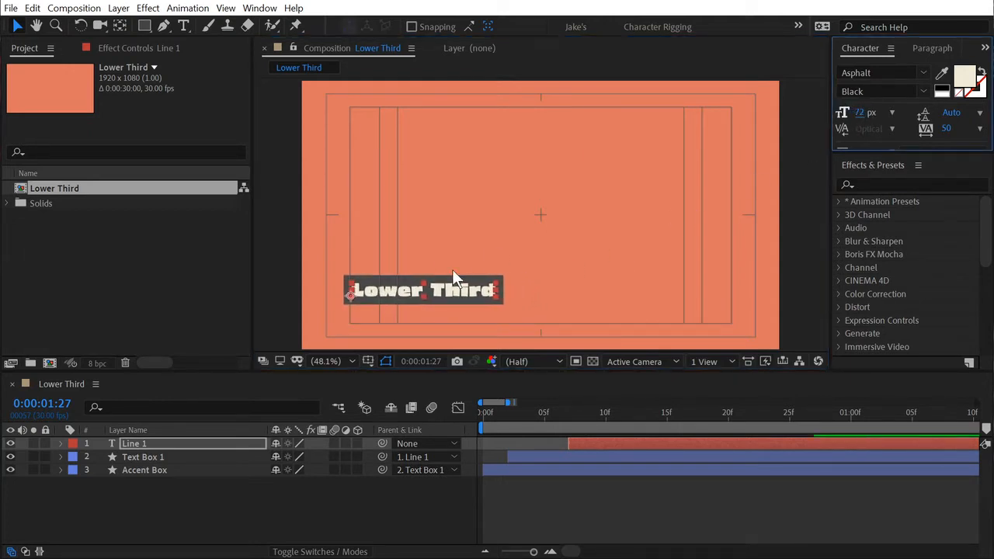
double_click(462, 289)
type("Jake Bartlett")
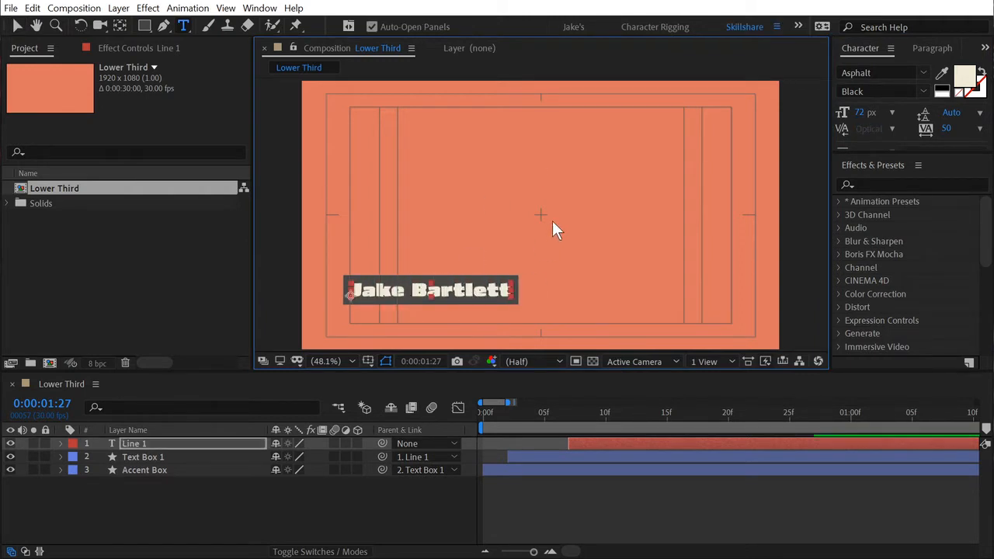
left_click(552, 222, "ctrl")
key("v")
Fine-tune the Line 1 text position beside the left edge of the title-safe area
scroll(573, 208, "up", 3)
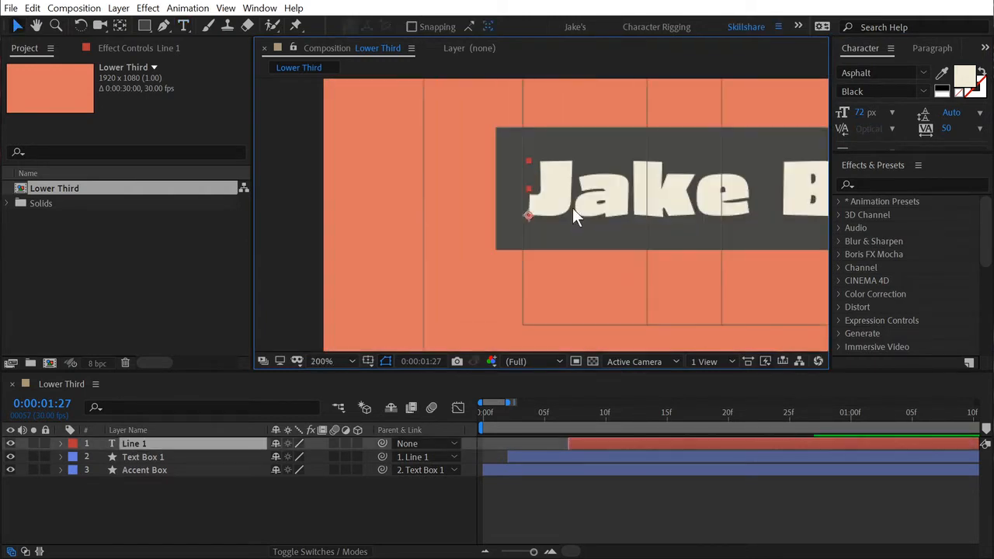
scroll(568, 211, "up", 6)
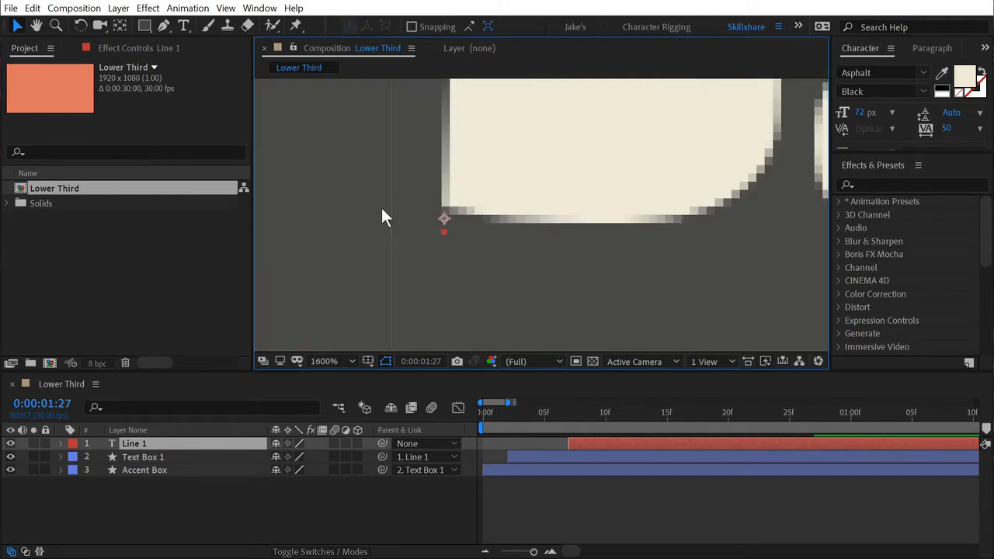
key("comma")
key("comma")
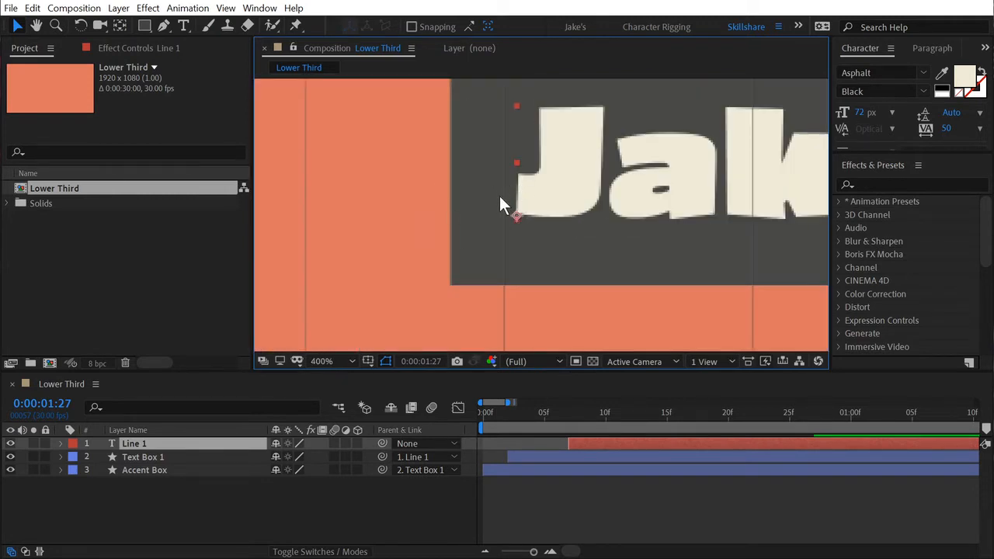
key("comma")
key("period")
mouse_move(543, 203)
left_mouse_down()
mouse_move(532, 201)
mouse_move(546, 201)
left_mouse_up()
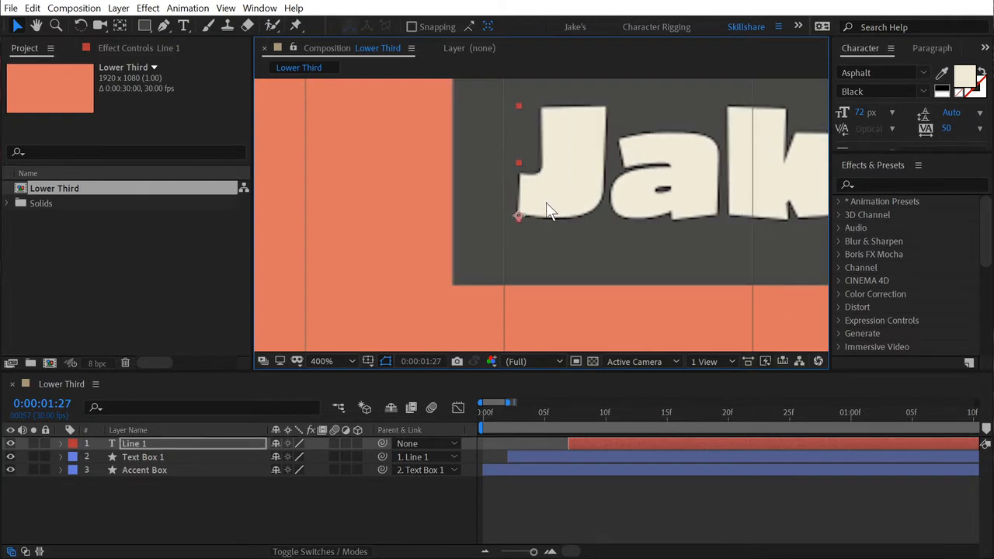
key("comma")
key("comma")
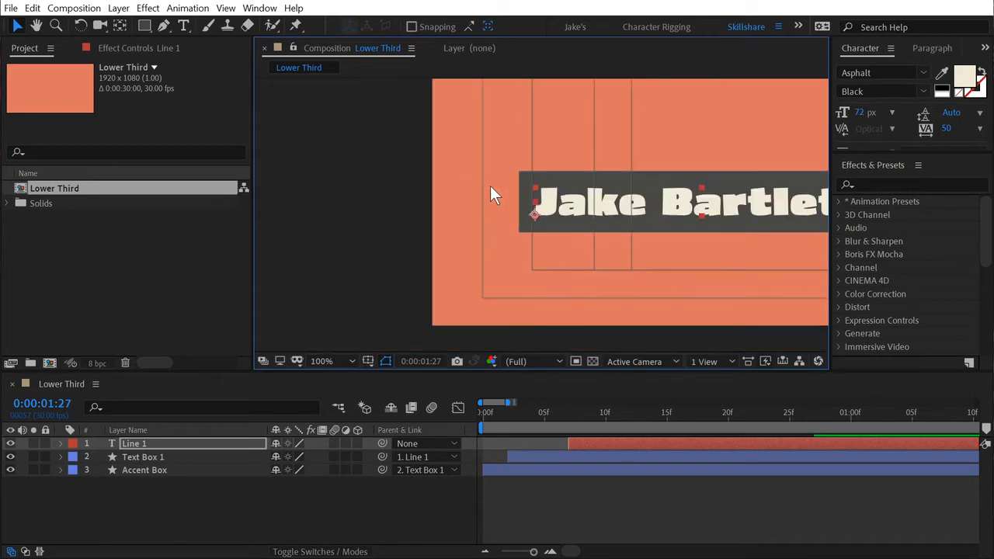
key("comma")
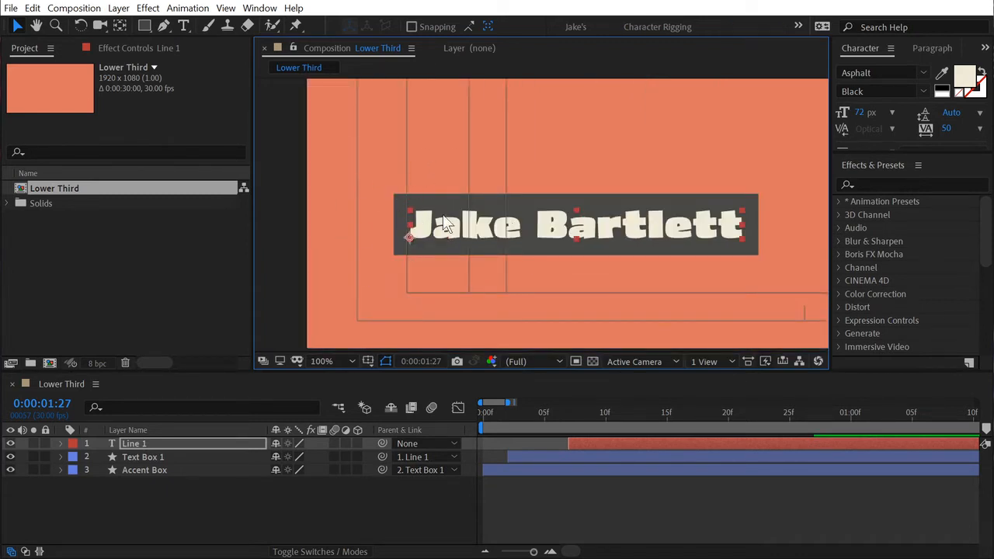
left_click_drag(734, 260, 685, 288)
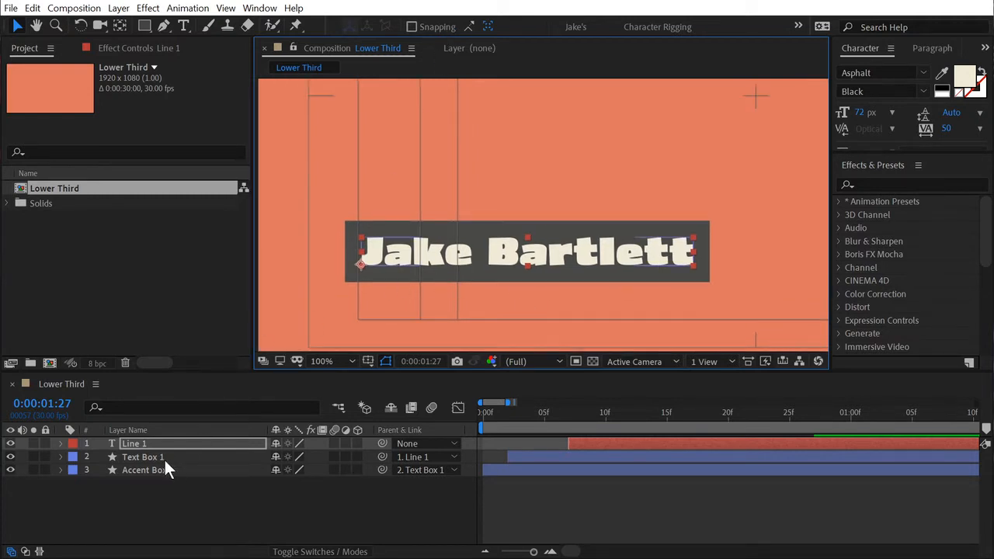
Duplicate the Line 1 and Text Box 1 layers and place Text Box 2 directly below Line 2 in the layer stack
left_click(144, 458)
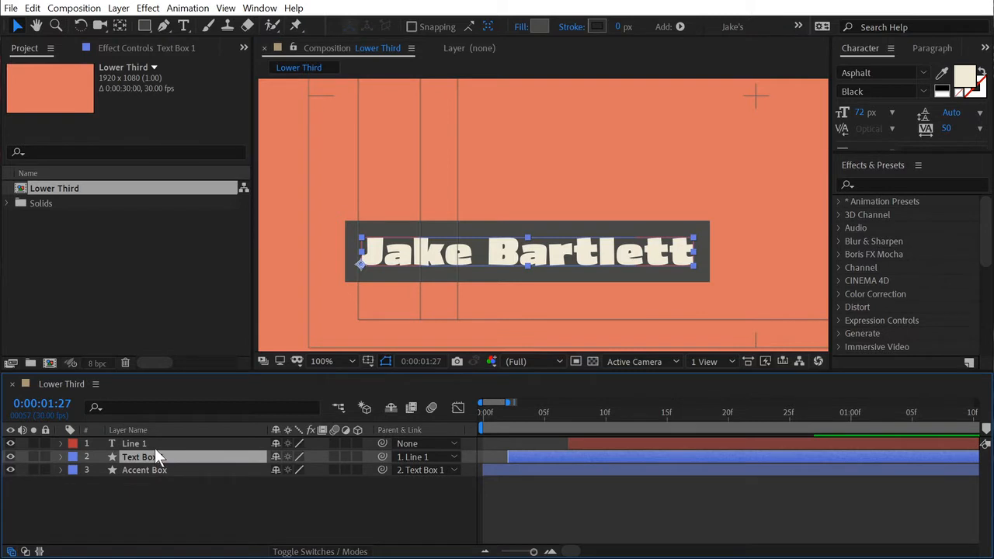
left_click(163, 446, "shift")
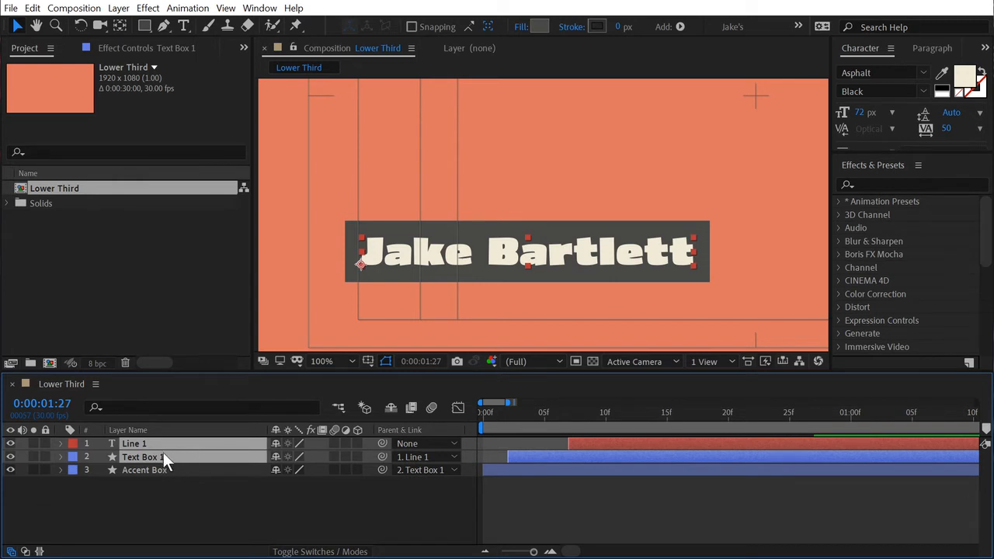
key("ctrl+d")
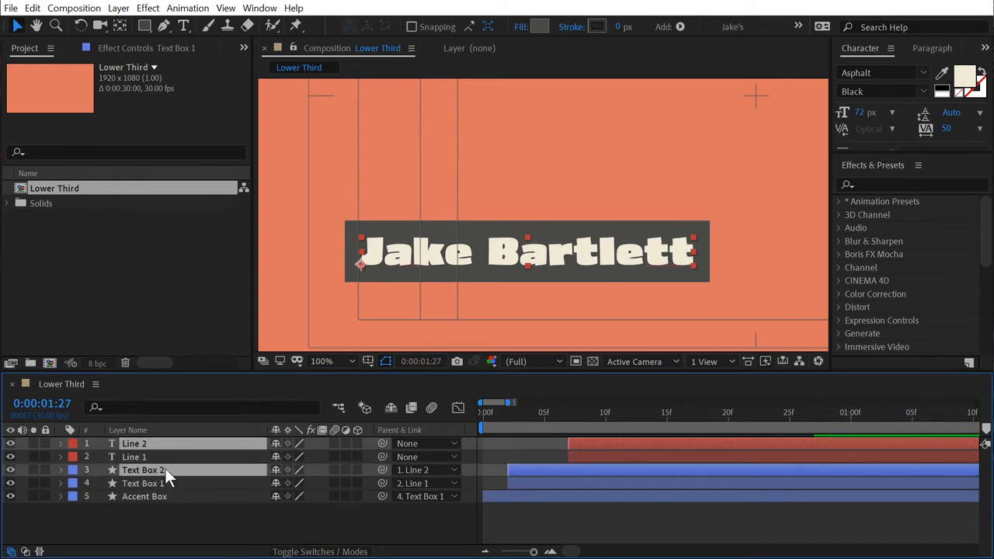
mouse_move(165, 468)
left_mouse_down()
mouse_move(152, 456)
mouse_move(162, 446)
mouse_move(169, 454)
left_mouse_up()
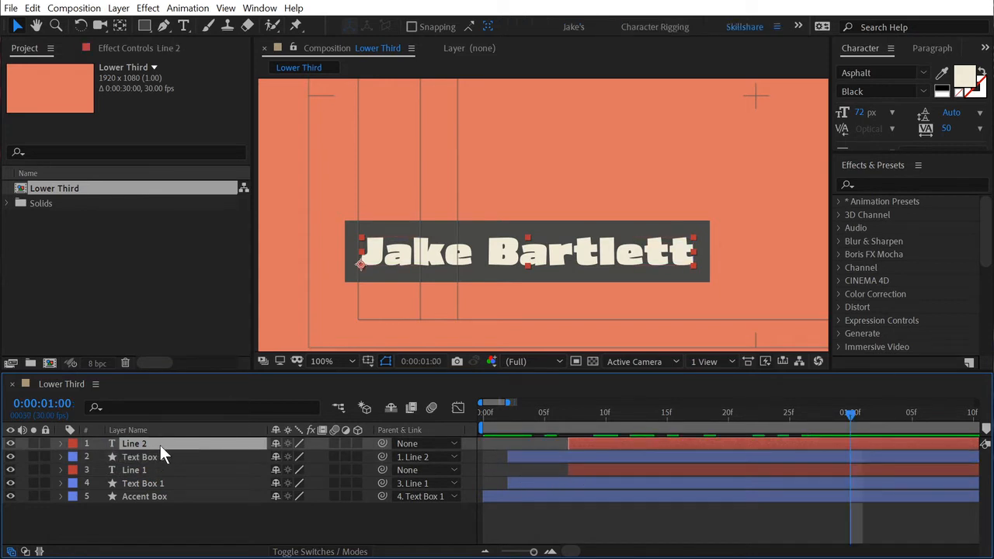
Replace the Line 2 text with "Motion Designer" and move it above the name line
double_click(160, 445)
type("Motion Designer")
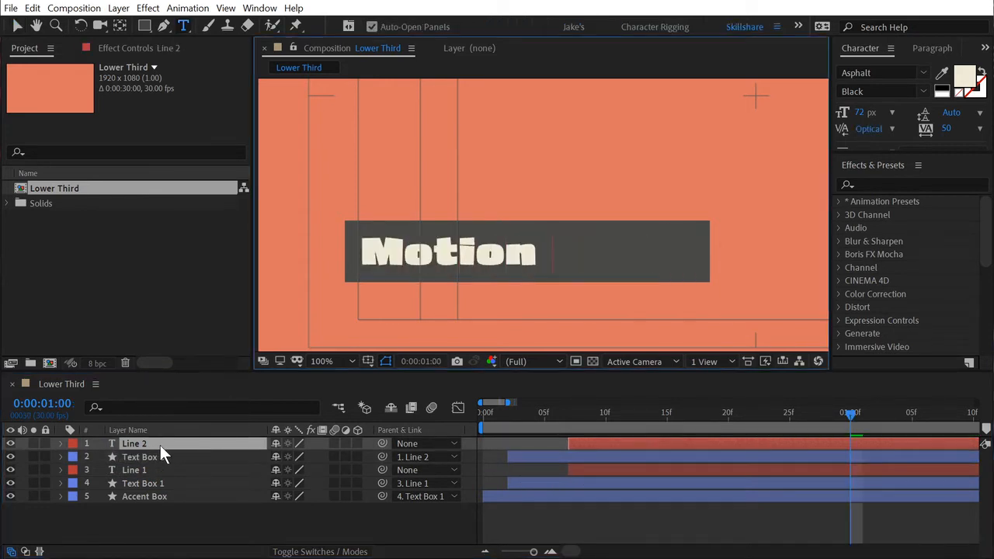
key("KP_Enter")
key("v")
left_click_drag(537, 248, 529, 150)
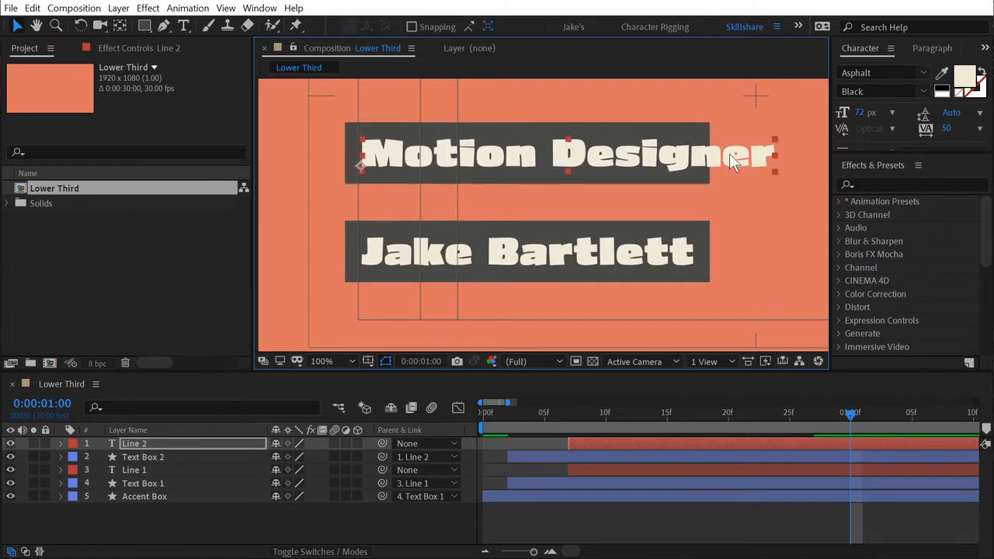
Reveal all expressions on the Text Box 2 layer and enlarge the timeline area to read them
left_click(172, 452)
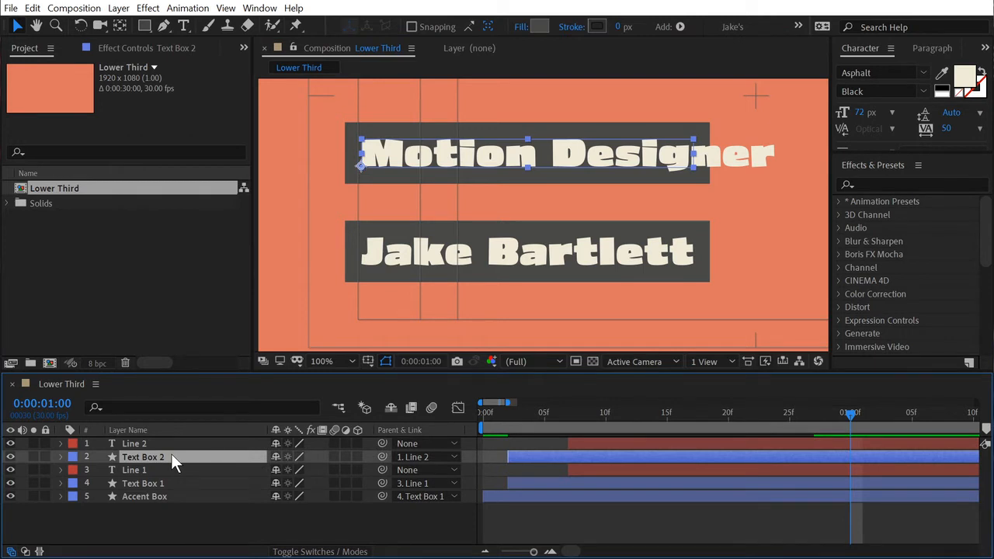
left_click(160, 467)
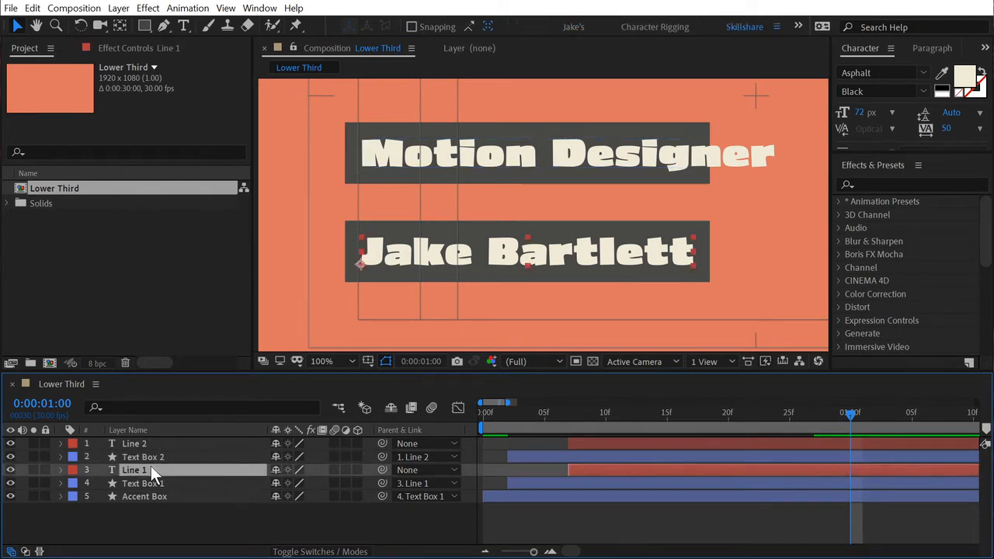
left_click(145, 456)
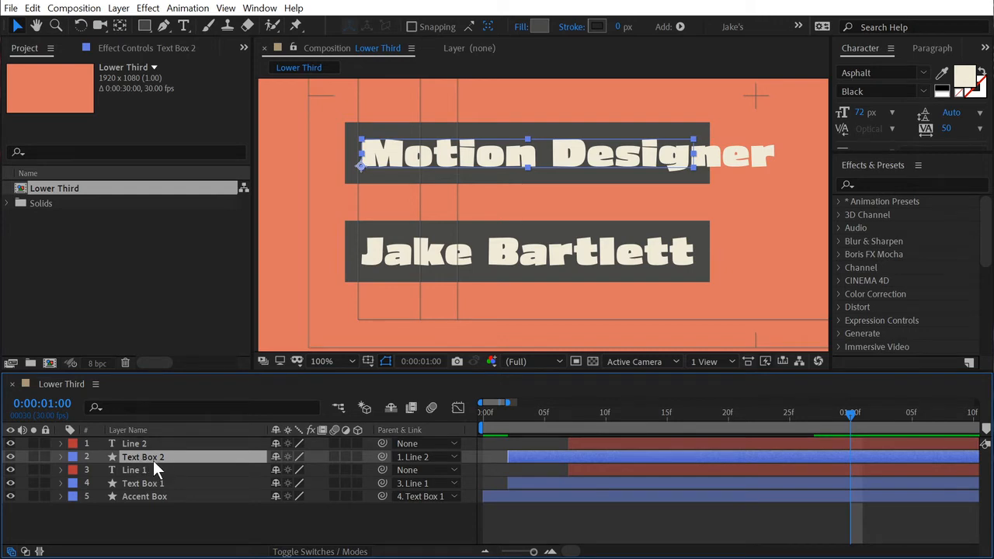
key("e")
key("e")
left_click_drag(260, 371, 264, 266)
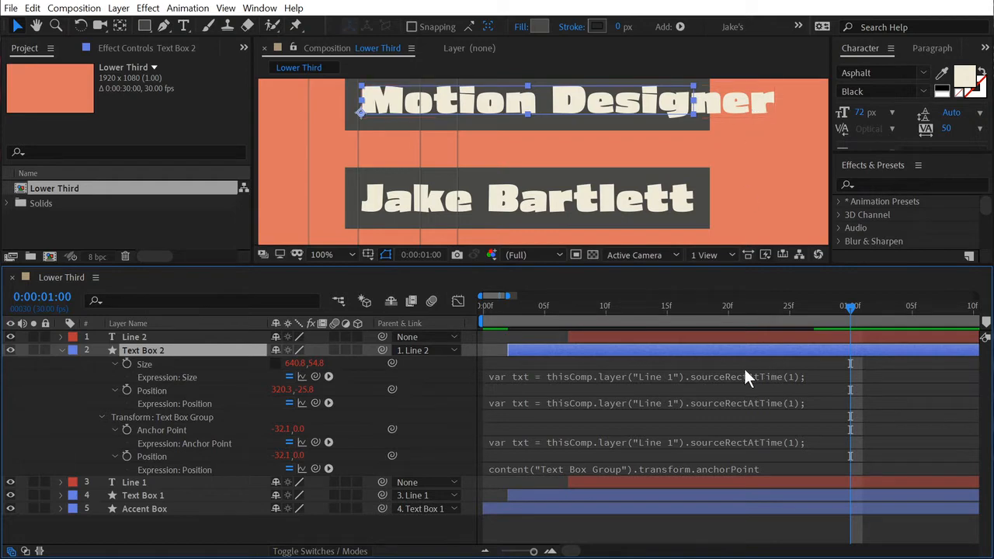
Edit Text Box 2's Size expression to reference the layer "Line 2"
left_click(669, 377)
left_click(767, 374)
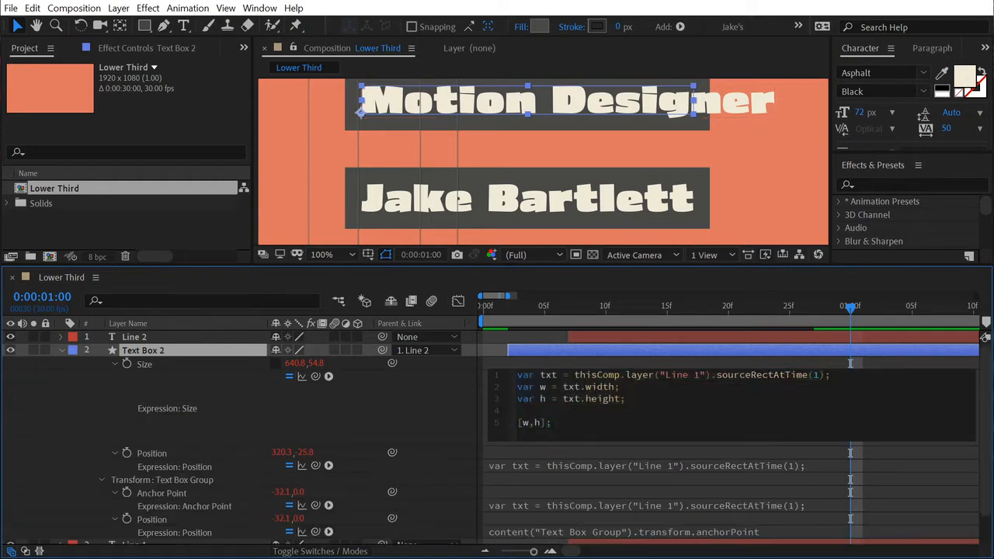
double_click(697, 375)
type("2")
Edit Text Box 2's rectangle Position expression to reference the layer "Line 2"
left_click(688, 468)
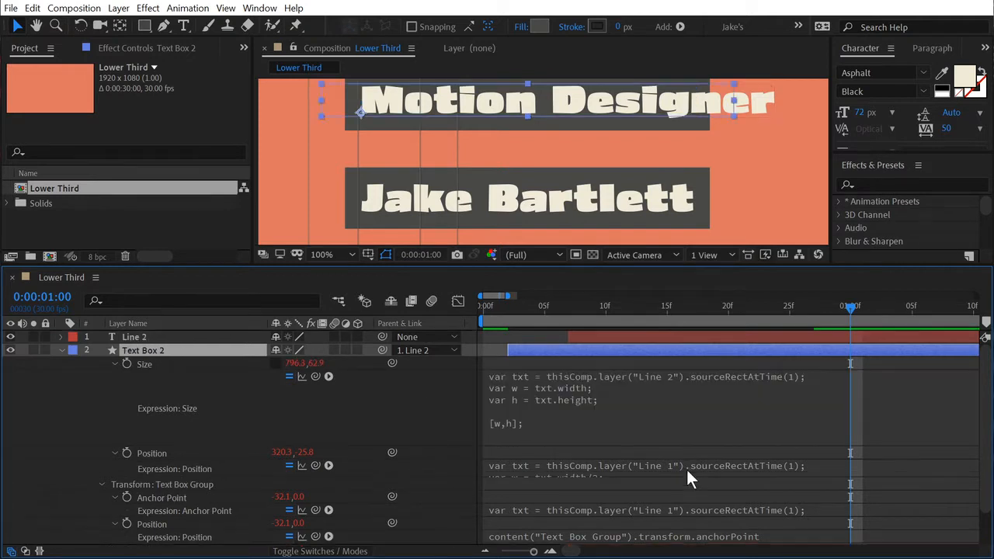
left_click(693, 464)
left_click_drag(693, 465, 700, 464)
type("2")
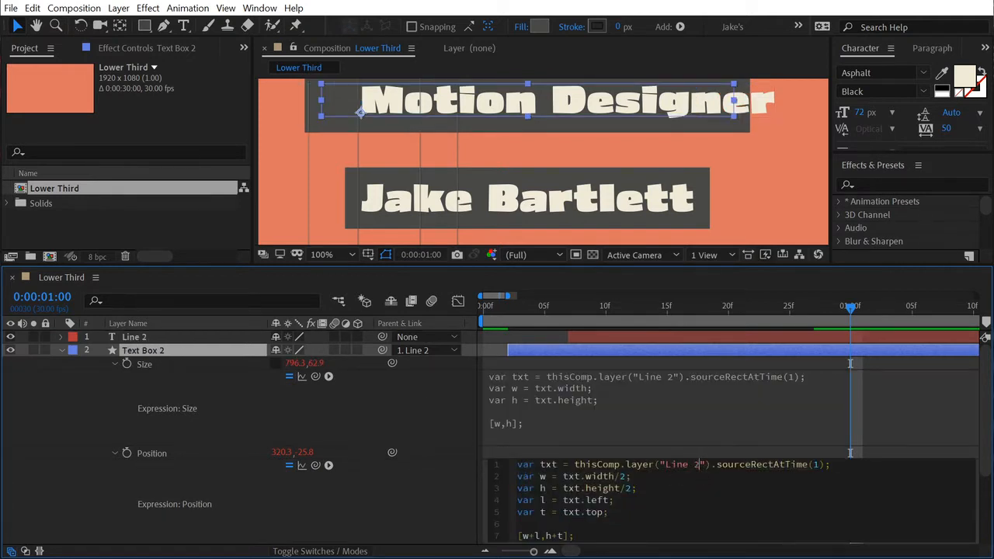
left_click(588, 446)
Edit the Text Box Group's Anchor Point expression to reference "Line 2", and collapse the Text Box 2 layer
scroll(585, 405, "down", 3)
left_click(673, 501)
left_click_drag(703, 499, 694, 500)
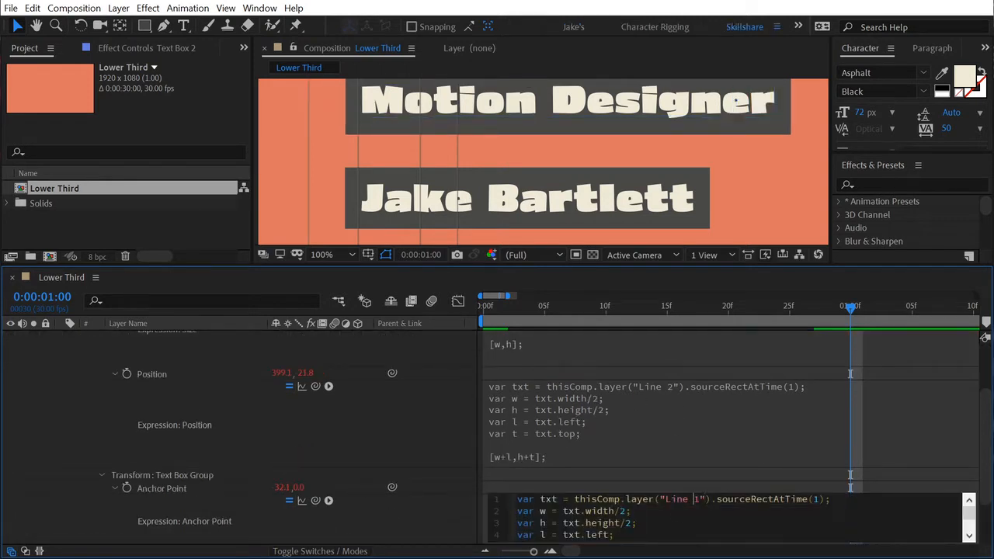
type("2")
left_click(499, 466)
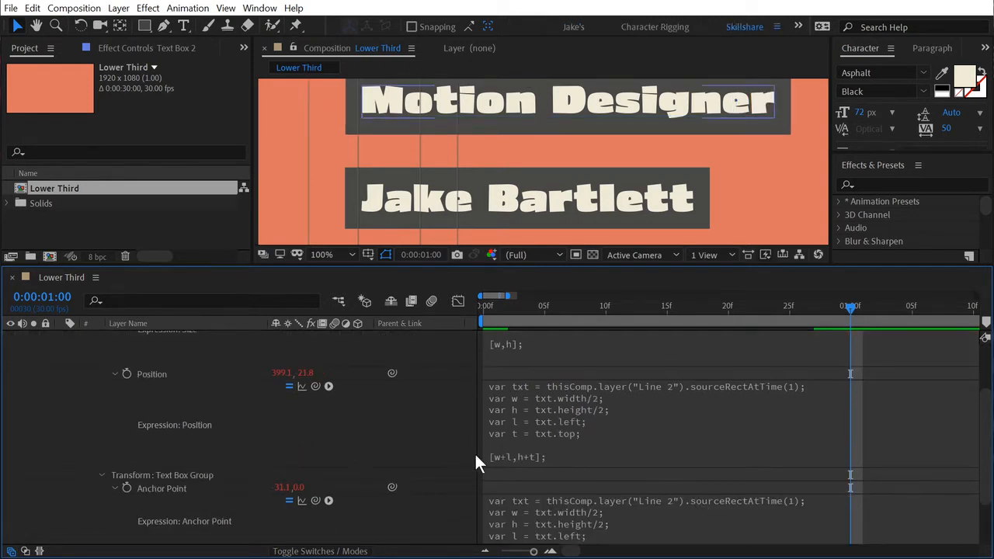
scroll(412, 445, "up", 3)
left_click(60, 351)
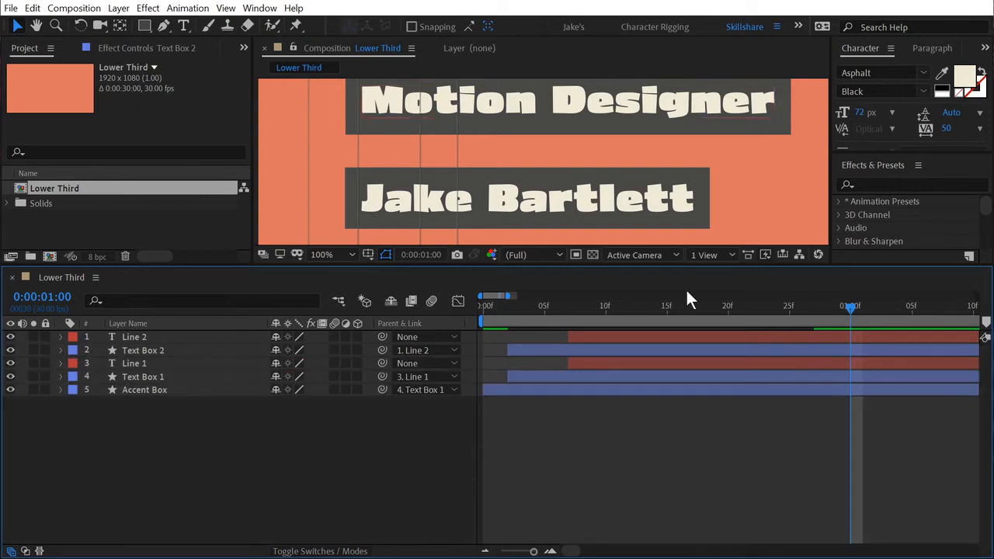
Set the font size of the "Motion Designer" text to 48 px
left_click_drag(853, 308, 826, 311)
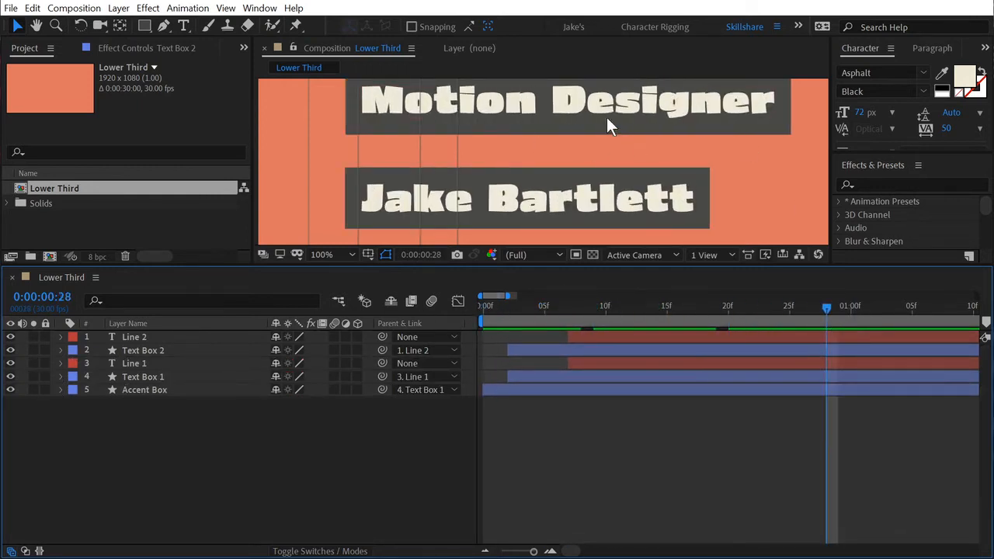
left_click_drag(606, 117, 604, 127)
left_click(669, 115)
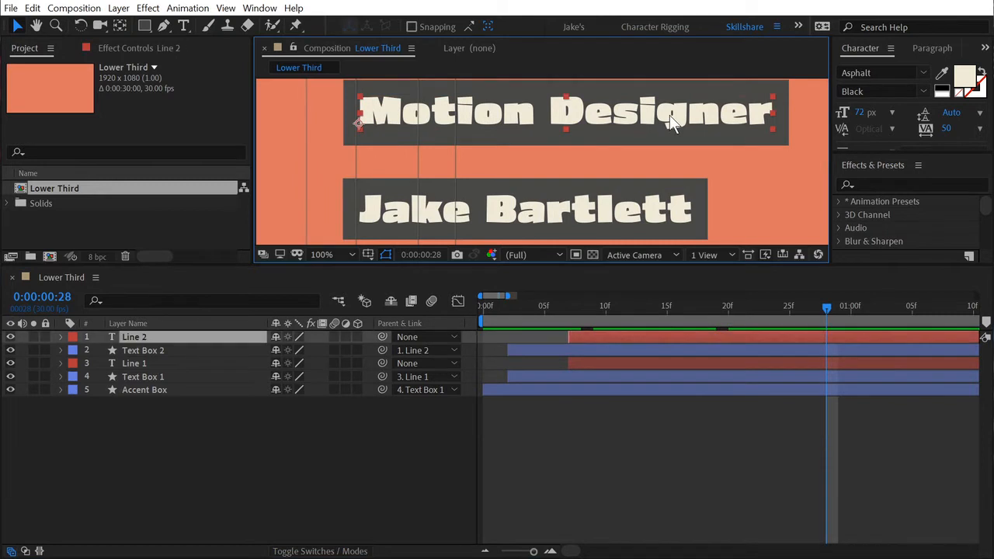
left_click_drag(860, 113, 835, 113)
left_click(860, 112)
type("48")
key("Return")
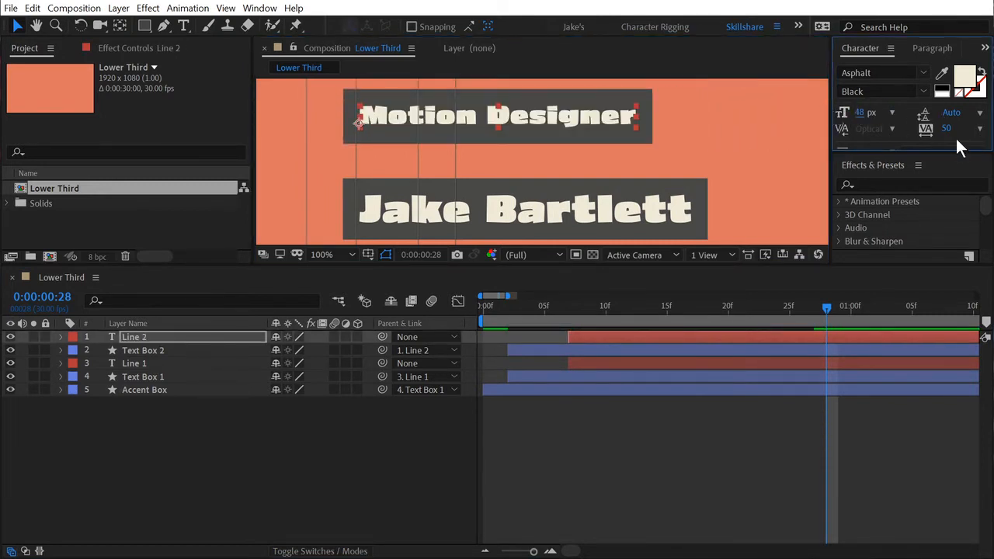
Move the "Motion Designer" text directly beneath the name line so the two text boxes meet, keeping Line 2 selected
left_click_drag(525, 120, 519, 203)
left_click_drag(516, 212, 535, 165)
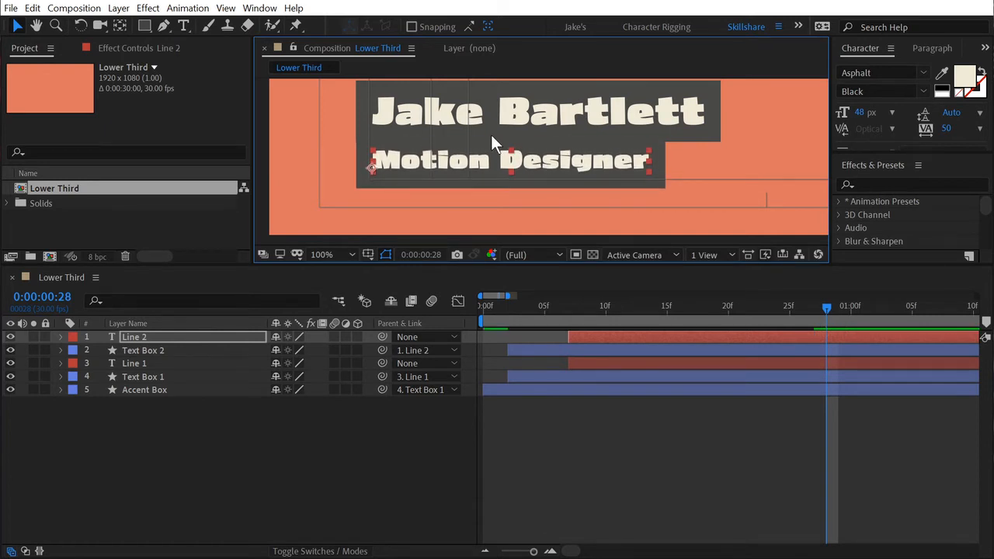
left_click(164, 338)
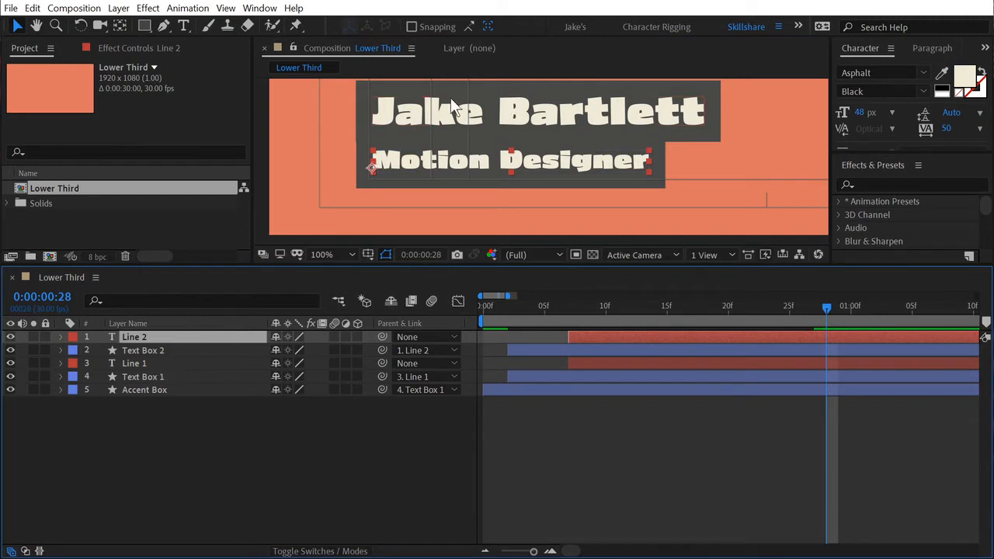
left_click(412, 113)
left_click(413, 158)
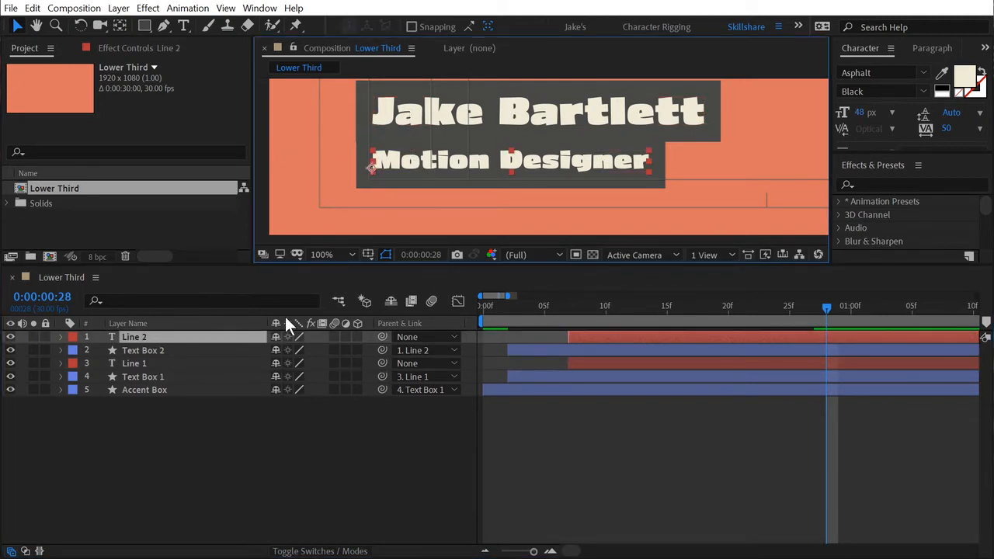
Parent the Line 2 text layer to Line 1 and reveal Line 2's Position property
left_click_drag(381, 337, 201, 362)
key("p")
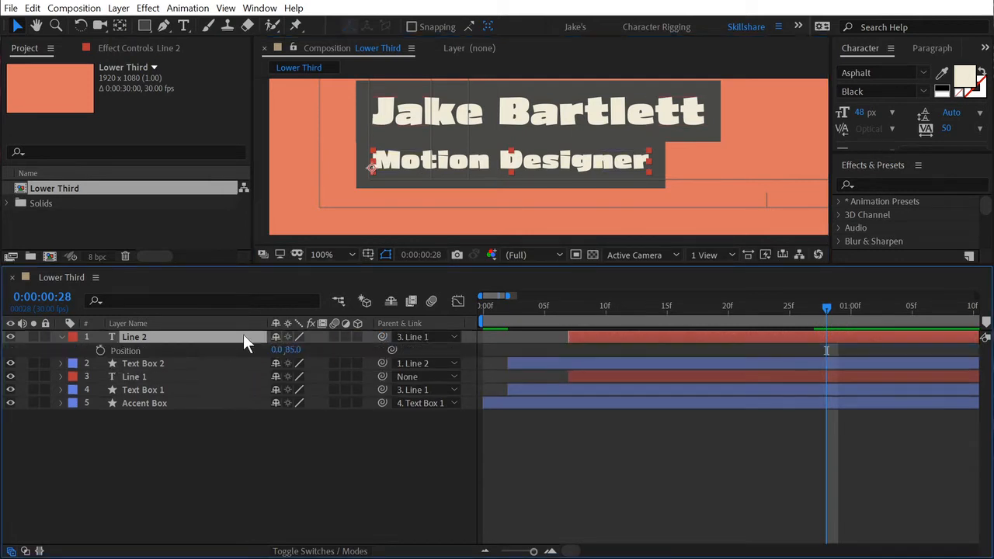
left_click(277, 350)
key("Return")
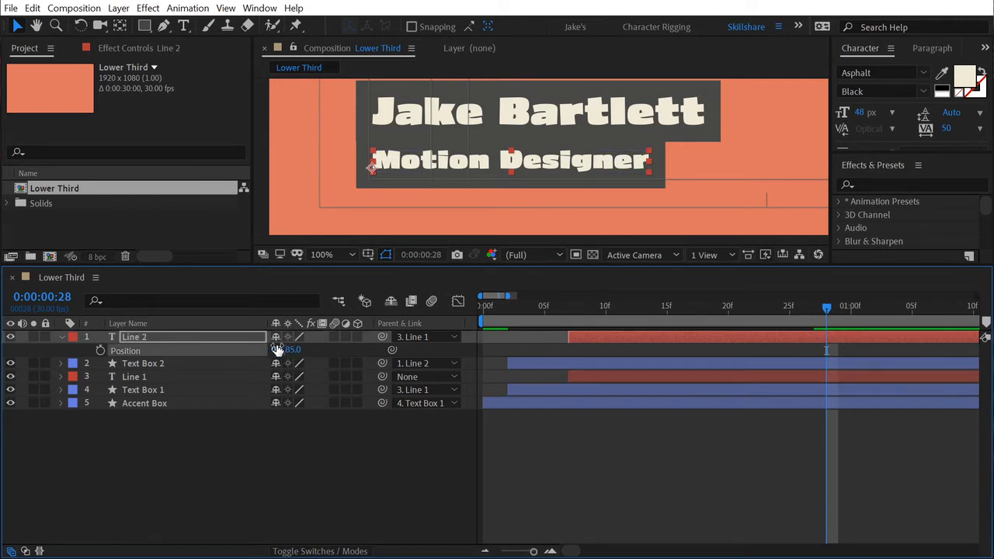
left_click(140, 377)
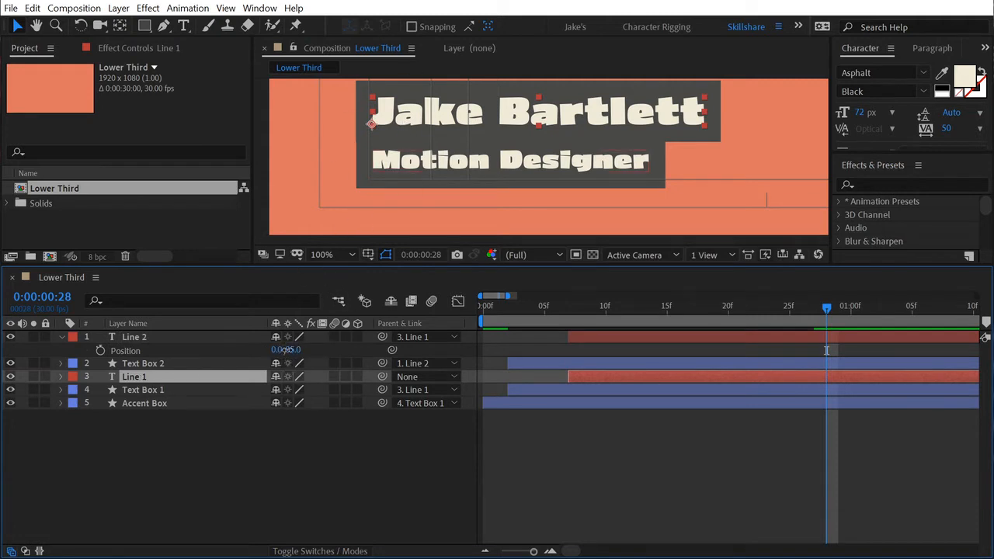
Move the Text Box 2 layer below Text Box 1 and raise Line 2 to a Y position of 50
mouse_move(287, 350)
left_mouse_down()
mouse_move(292, 340)
mouse_move(281, 340)
left_mouse_up()
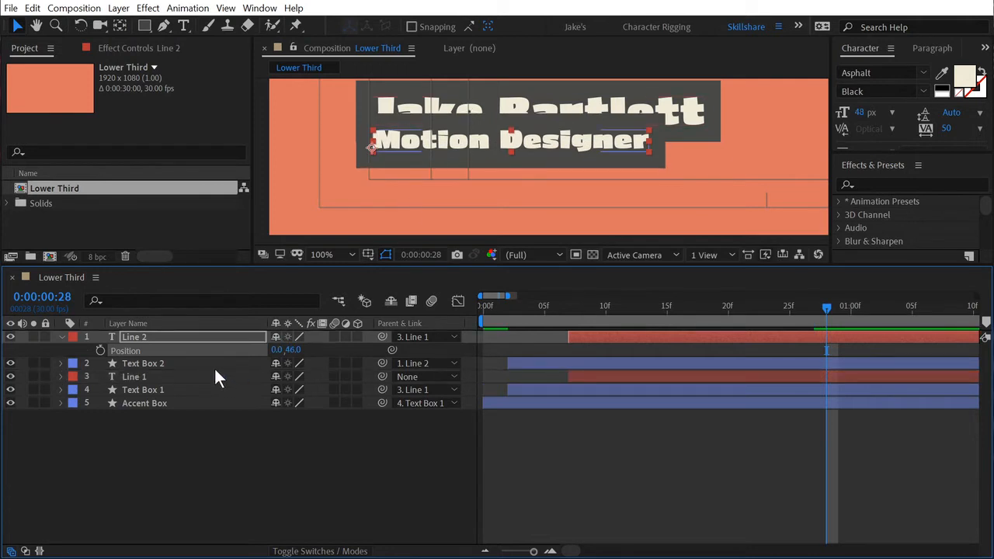
left_click_drag(148, 363, 149, 393)
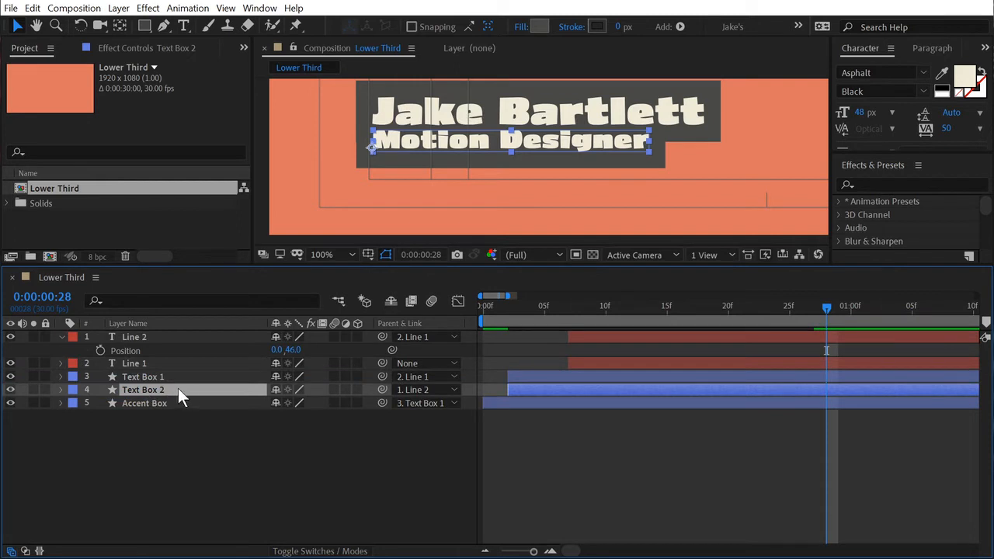
left_click(483, 148)
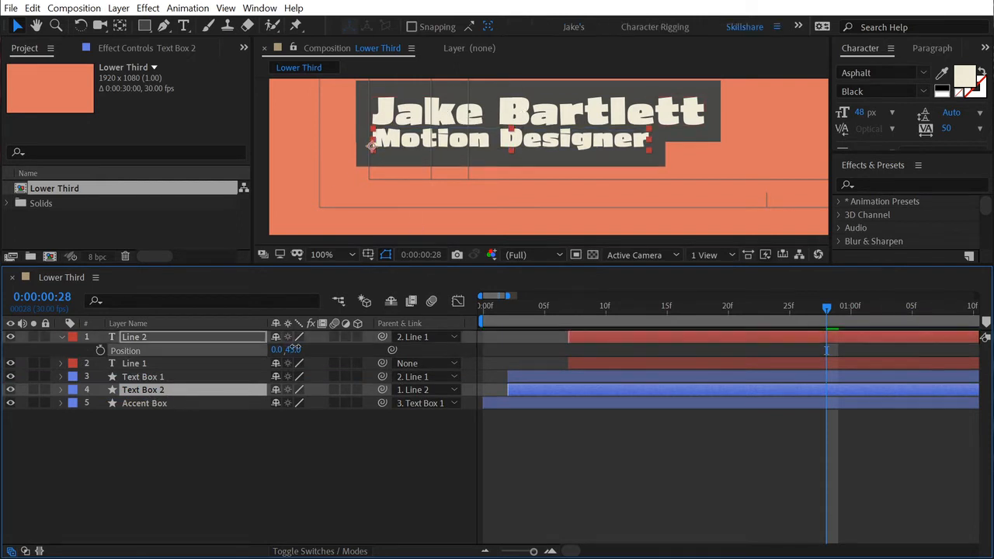
left_click_drag(288, 350, 299, 350)
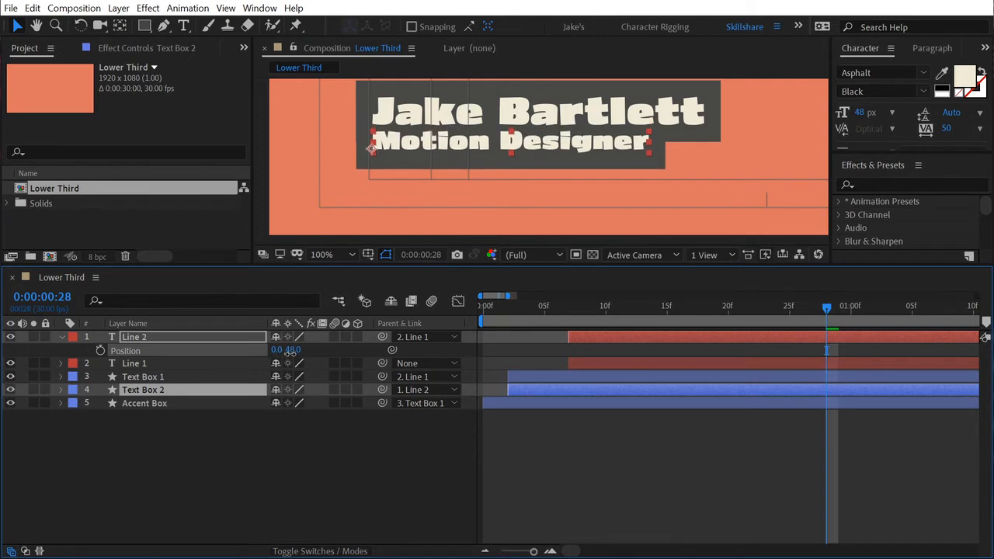
Insert the letter "g" as a separate word between the first and last name in the Line 1 text
left_click(604, 104)
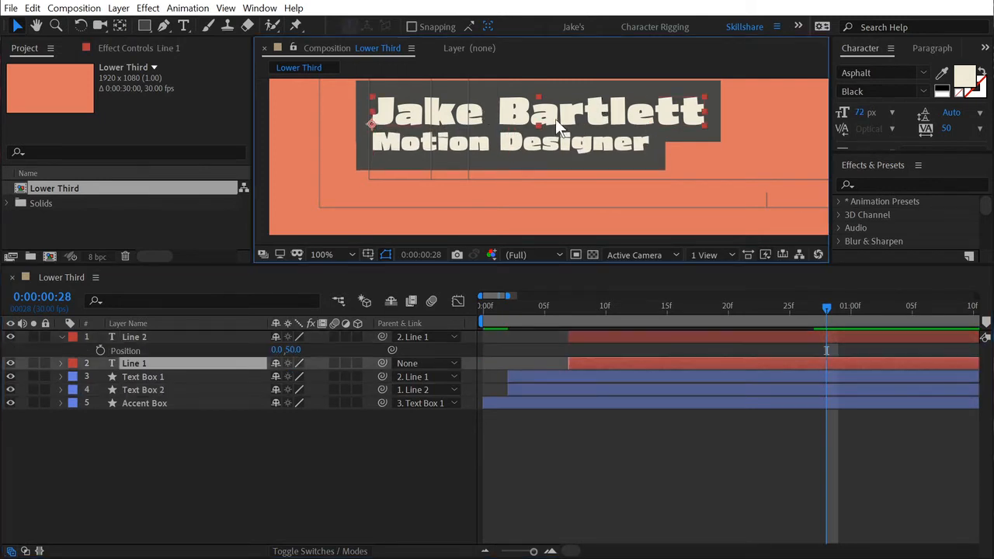
double_click(494, 115)
type("g")
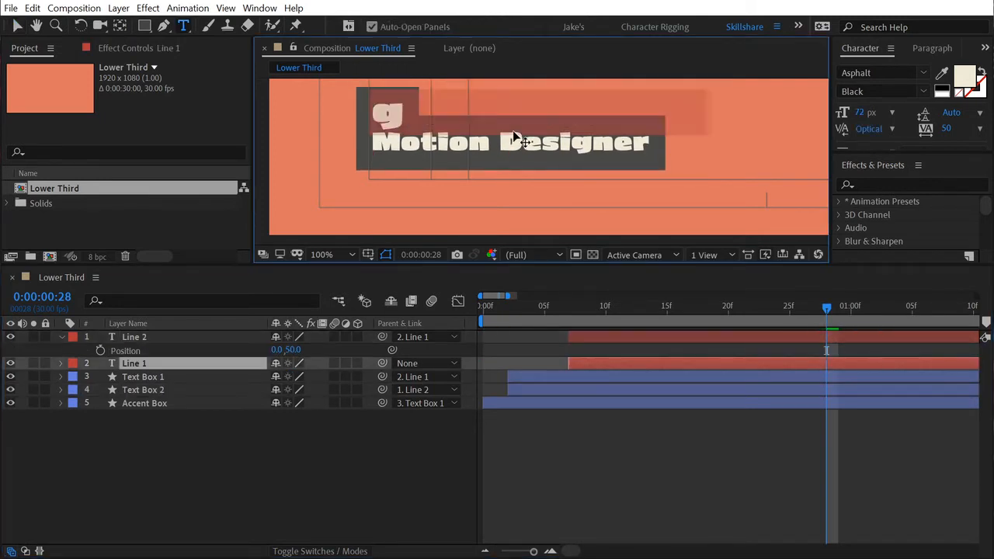
key("ctrl+z")
type("g Bartlett")
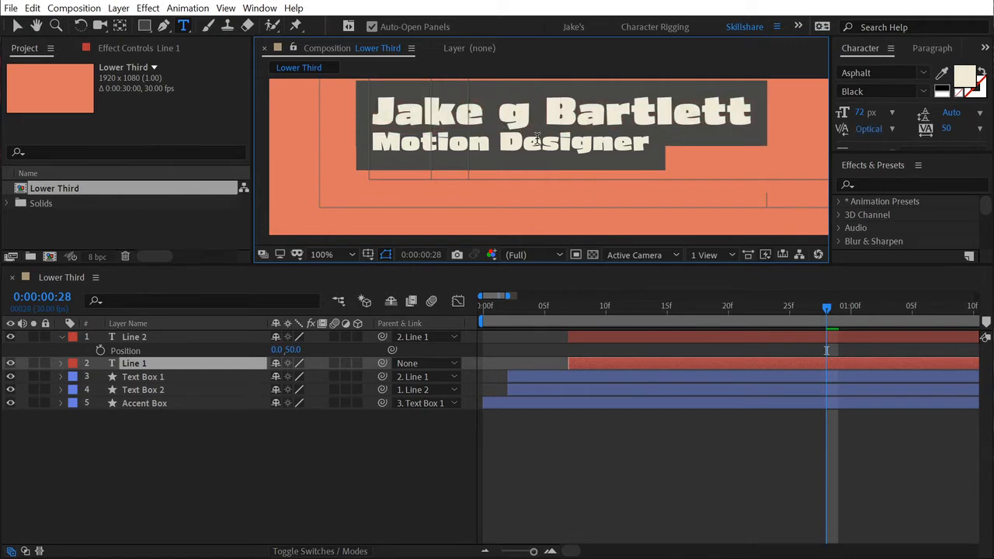
key("Escape")
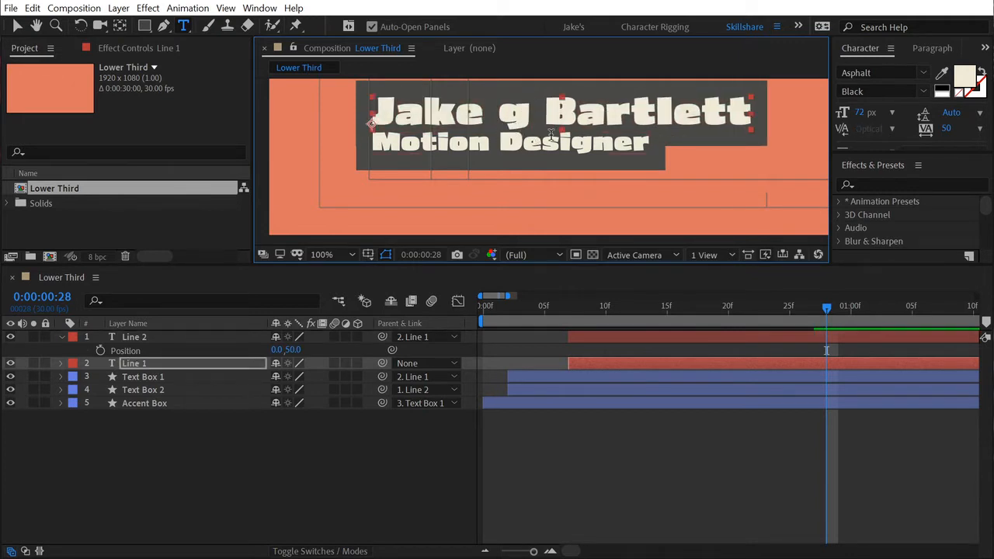
key("v")
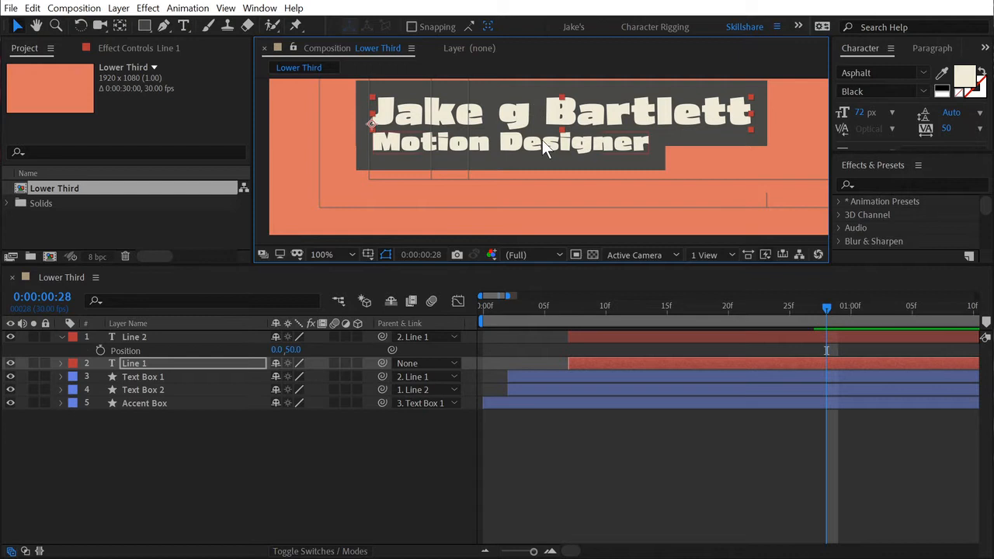
Move the "Motion Designer" text down to a Y position of 62
left_click(445, 148)
left_click(609, 438)
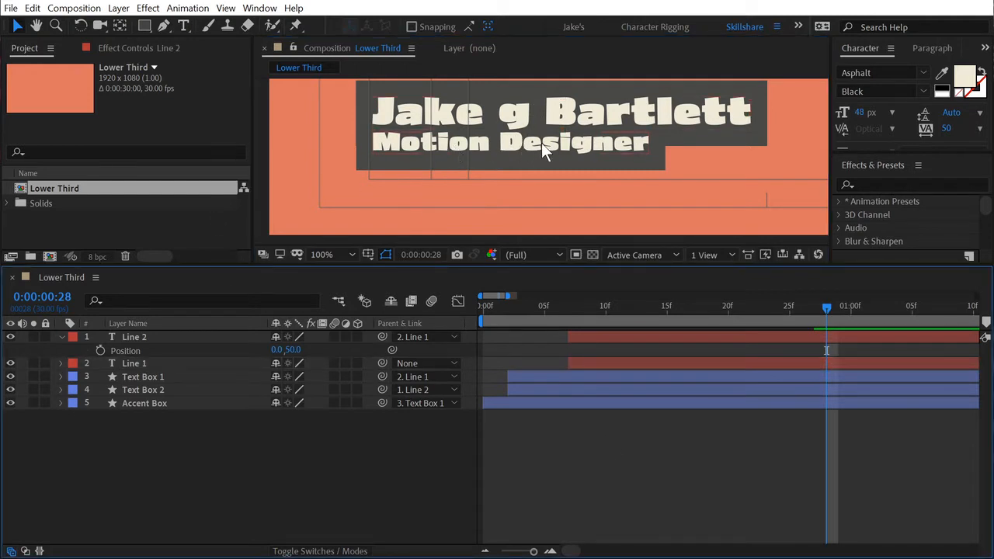
left_click_drag(541, 143, 539, 154)
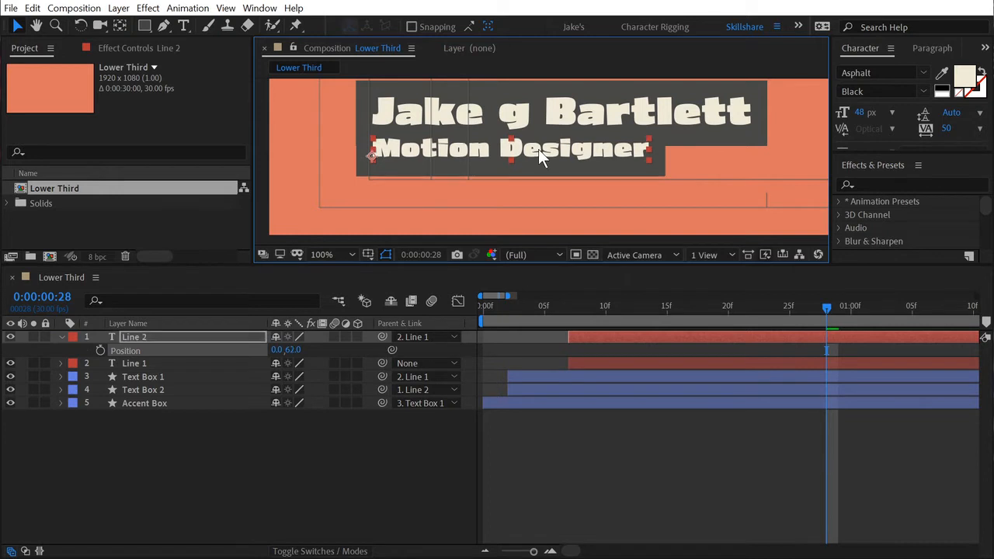
Remove the extra "g" from the name in the Line 1 text
key("ctrl+t")
left_click(535, 115)
key("BackSpace")
key("BackSpace")
key("Escape")
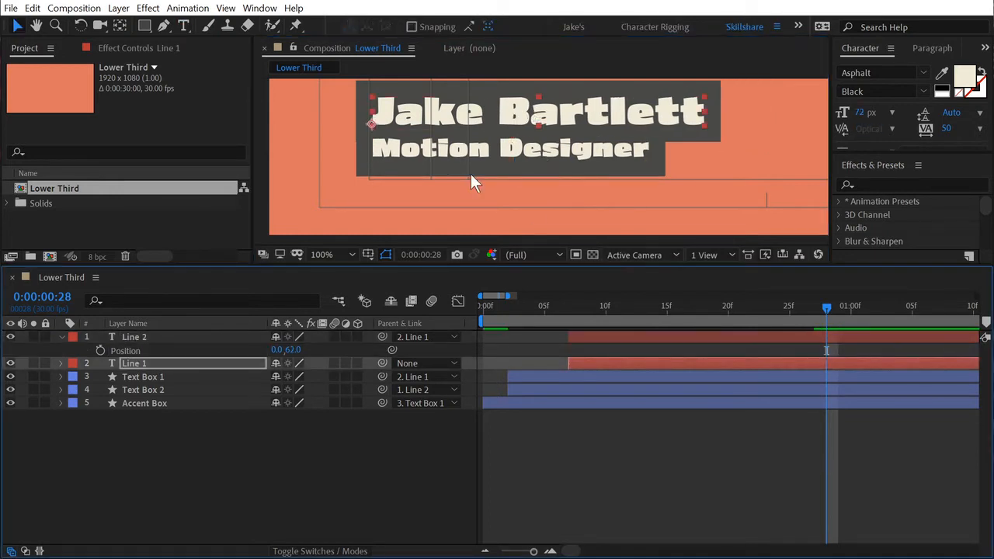
Examine up close how the left edges of the two text boxes and their text lines align
key("z")
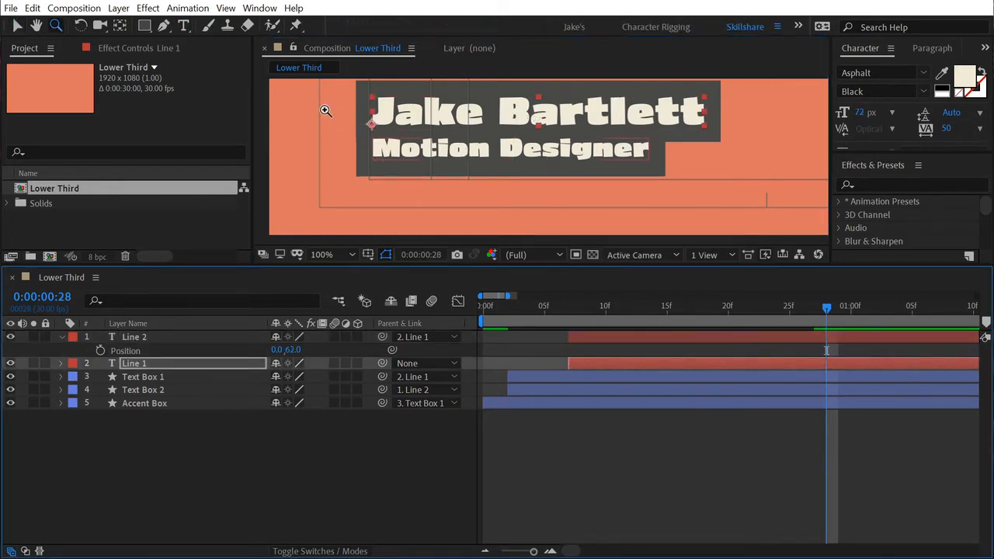
left_click(395, 166)
left_click_drag(526, 154, 581, 204)
key("v")
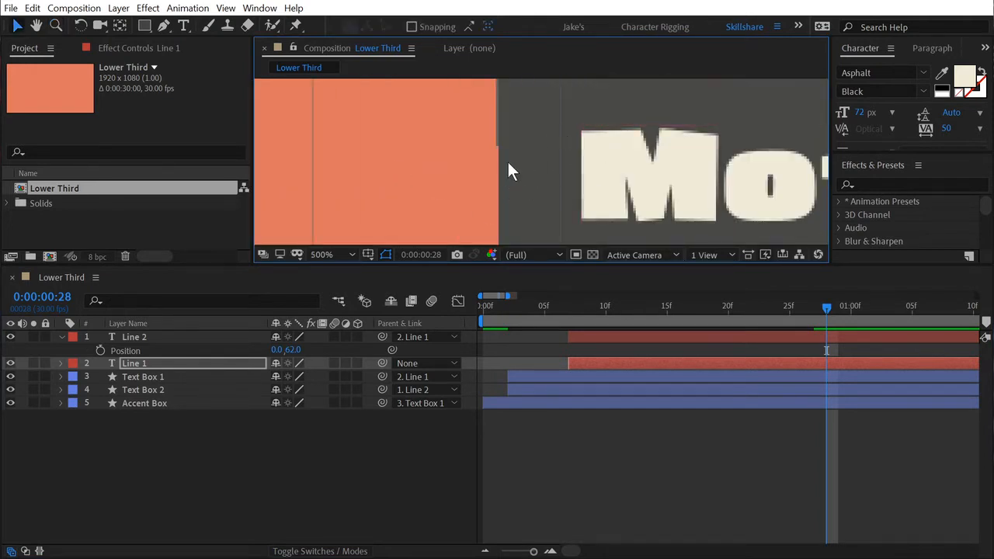
left_click(156, 390)
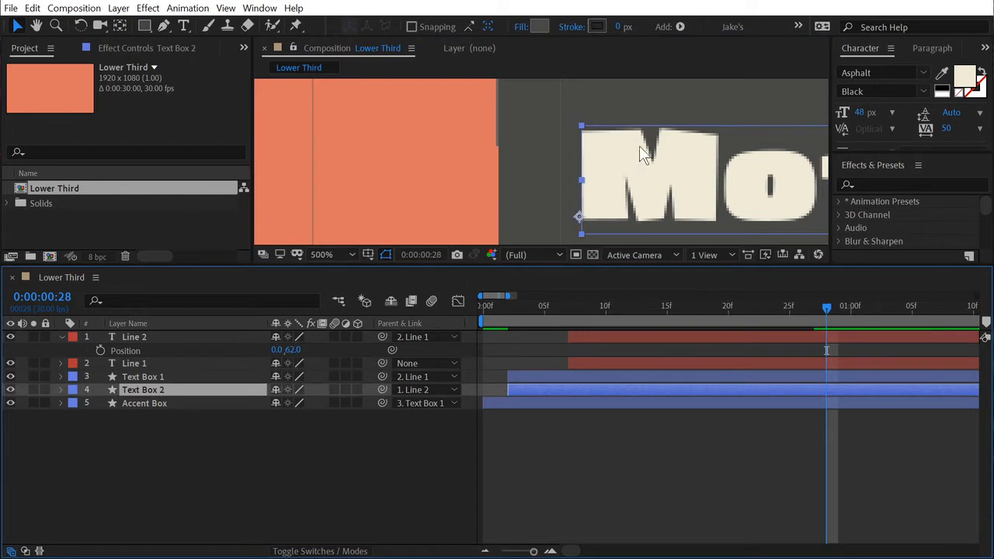
left_click_drag(622, 160, 634, 164)
key("ctrl+z")
scroll(556, 165, "down", 3)
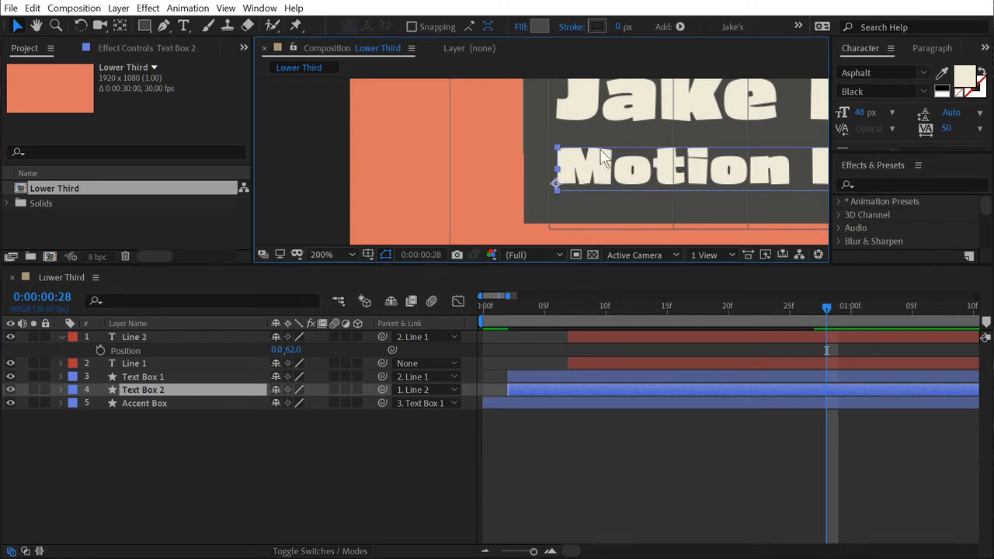
left_click_drag(602, 137, 593, 176)
left_click(646, 132)
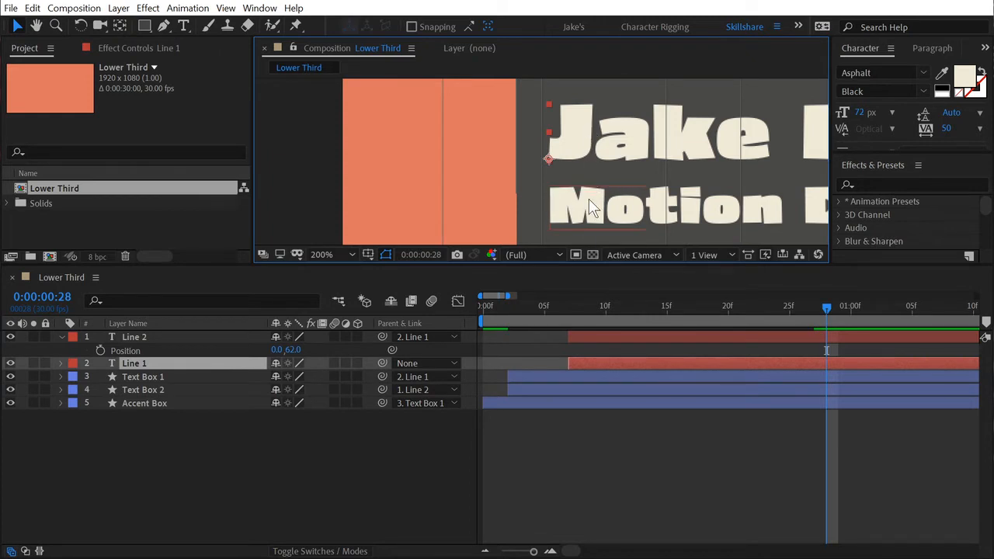
left_click(135, 388)
left_click_drag(598, 213, 596, 186)
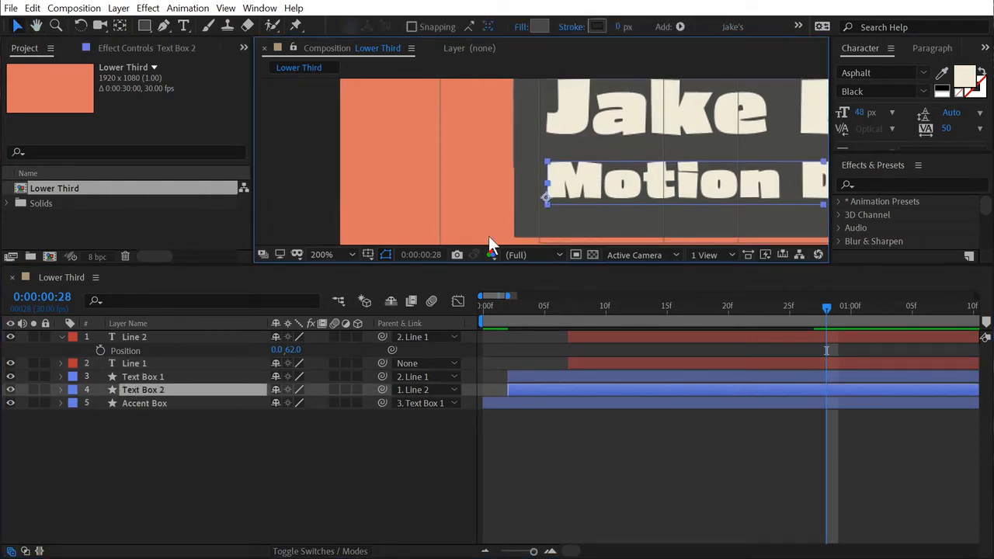
left_click(143, 362)
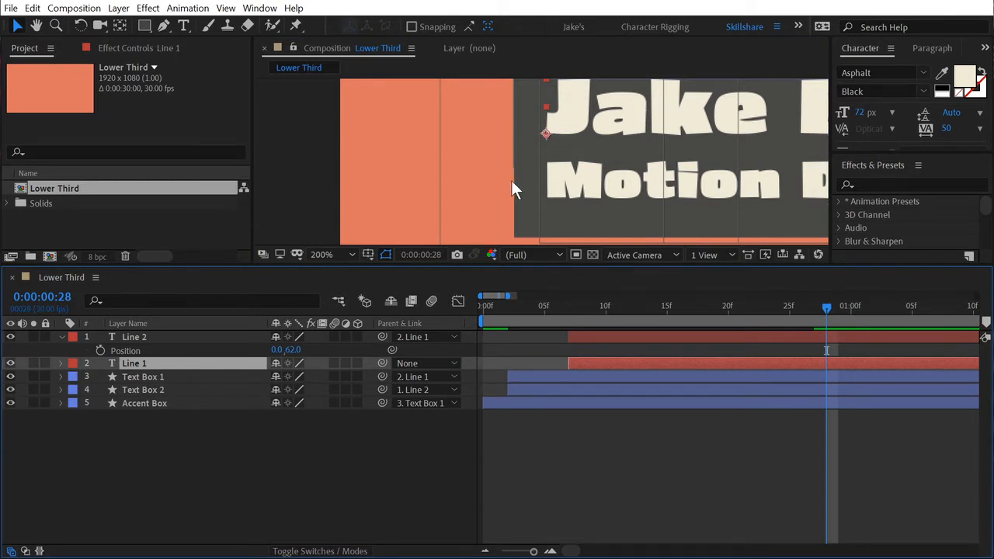
Reveal Text Box 2's expressions and shrink the Size expression field to bring the Position expression into view
left_click(168, 390)
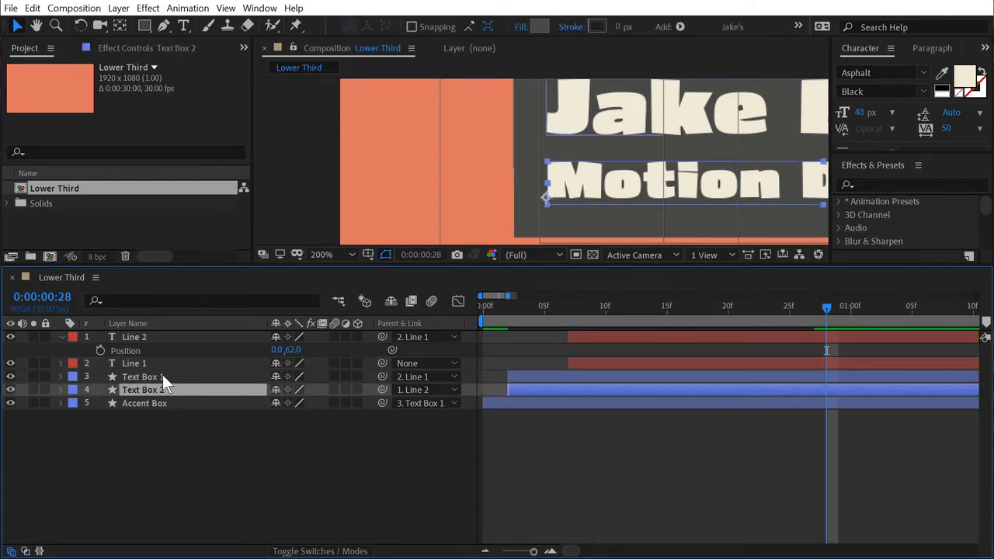
key("e")
key("e")
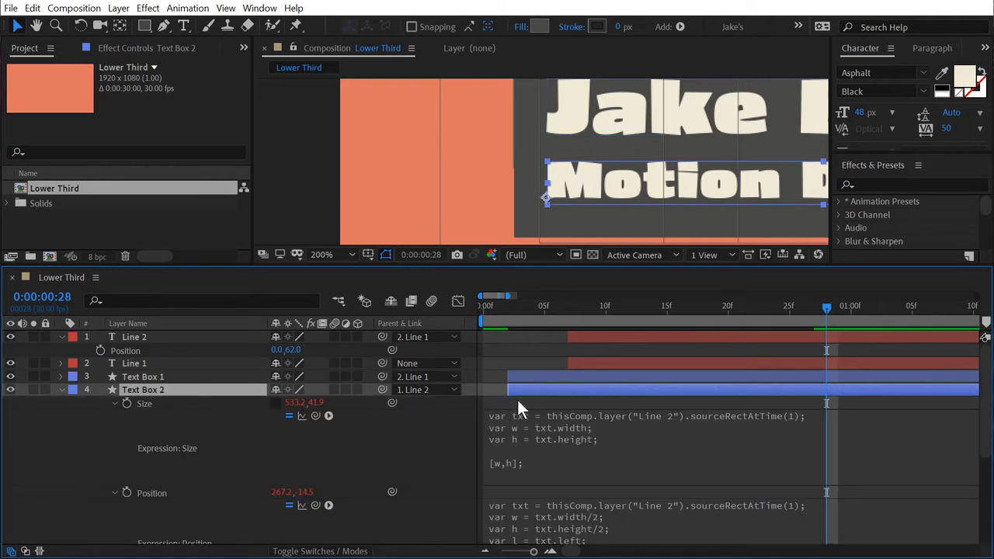
left_click_drag(504, 484, 501, 409)
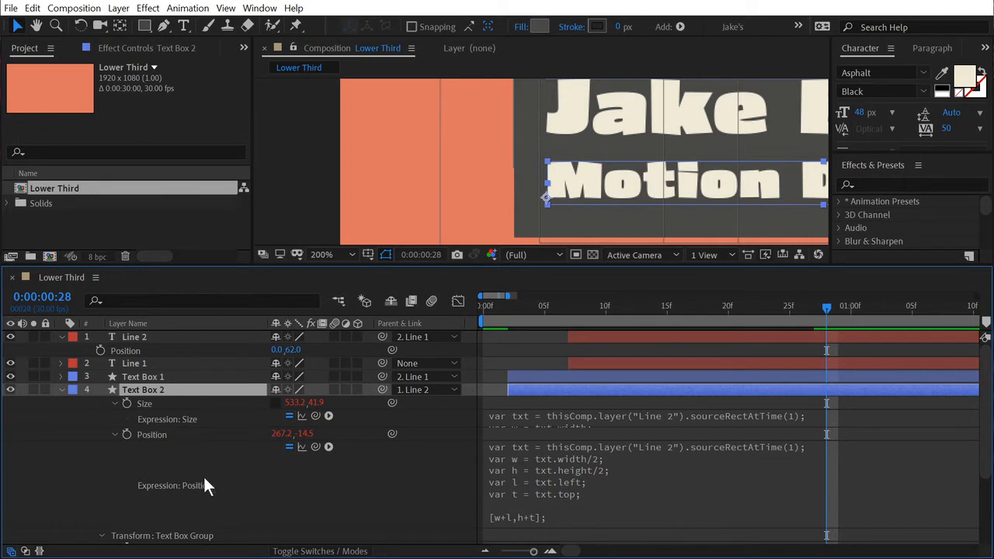
scroll(155, 455, "down", 2)
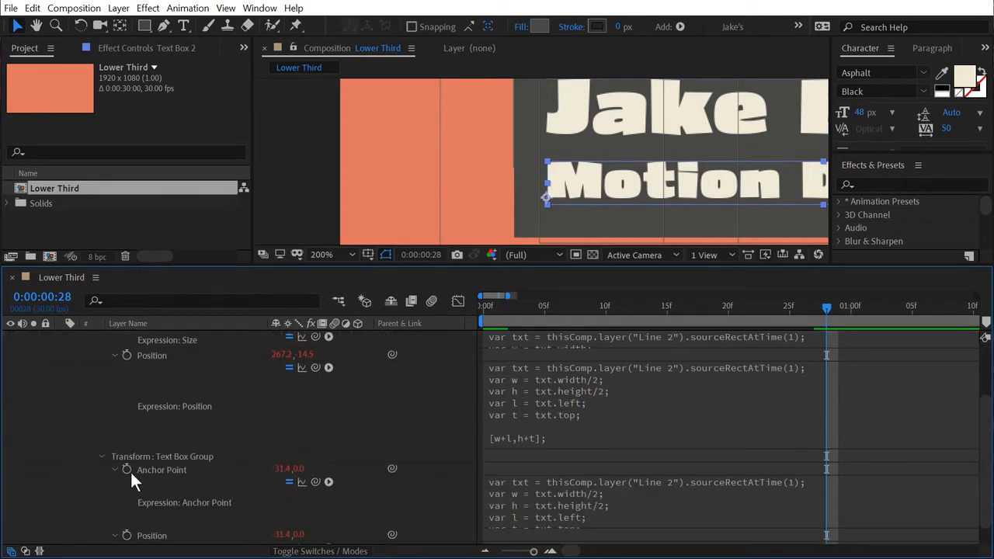
scroll(311, 432, "up", 2)
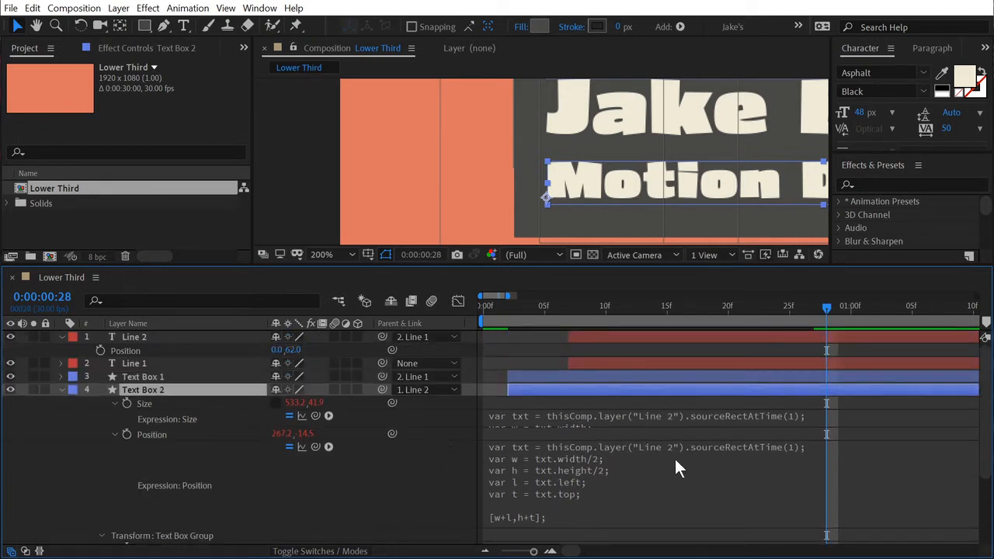
scroll(199, 404, "down", 1)
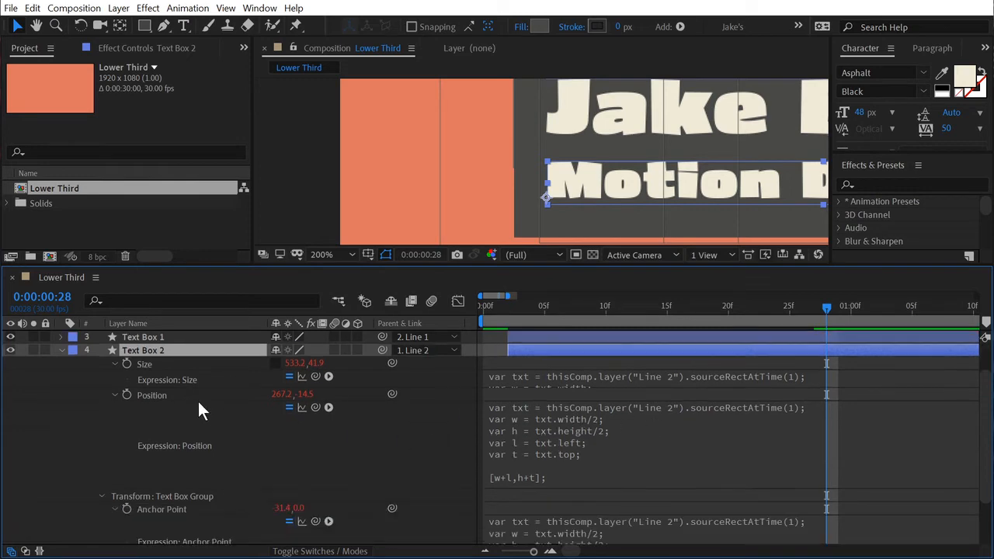
Duplicate the first line of Text Box 2's rectangle Position expression and rename the duplicated variable to txt2
left_click(628, 436)
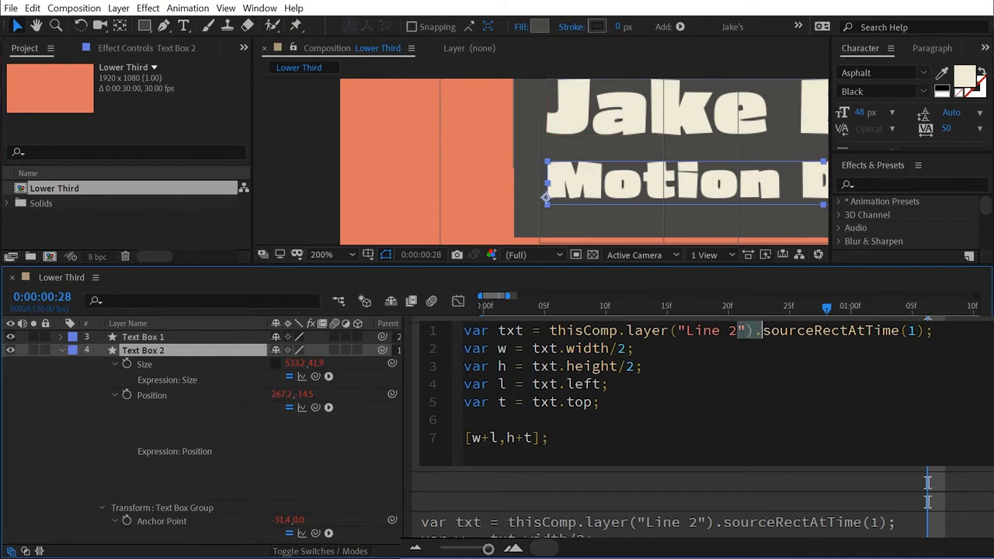
triple_click(738, 330)
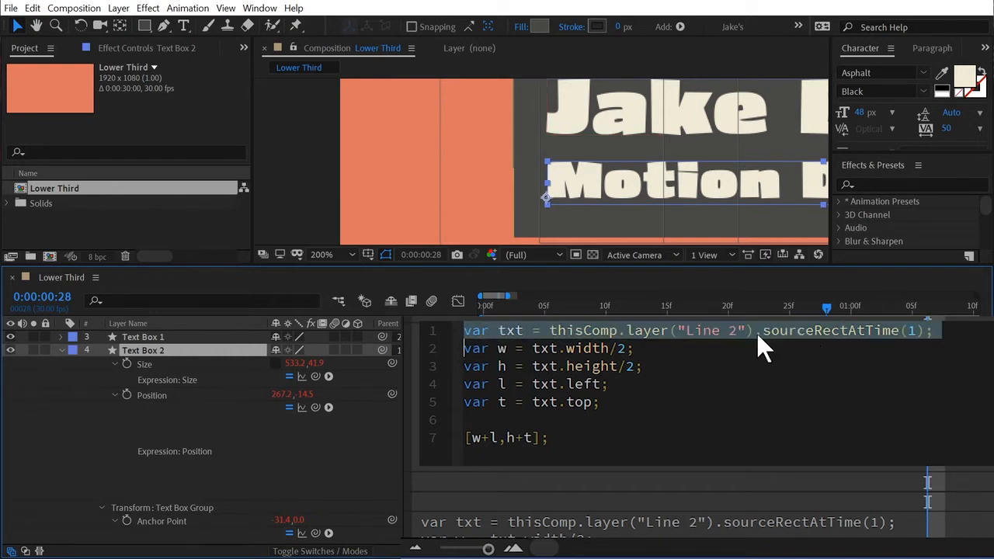
triple_click(876, 330)
key("ctrl+c")
left_click(970, 336)
key("Return")
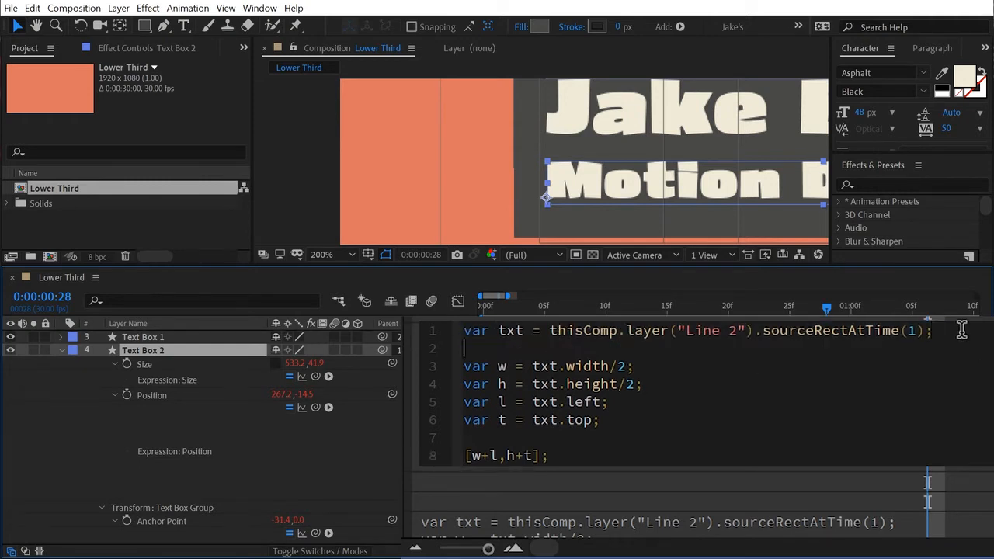
key("ctrl+v")
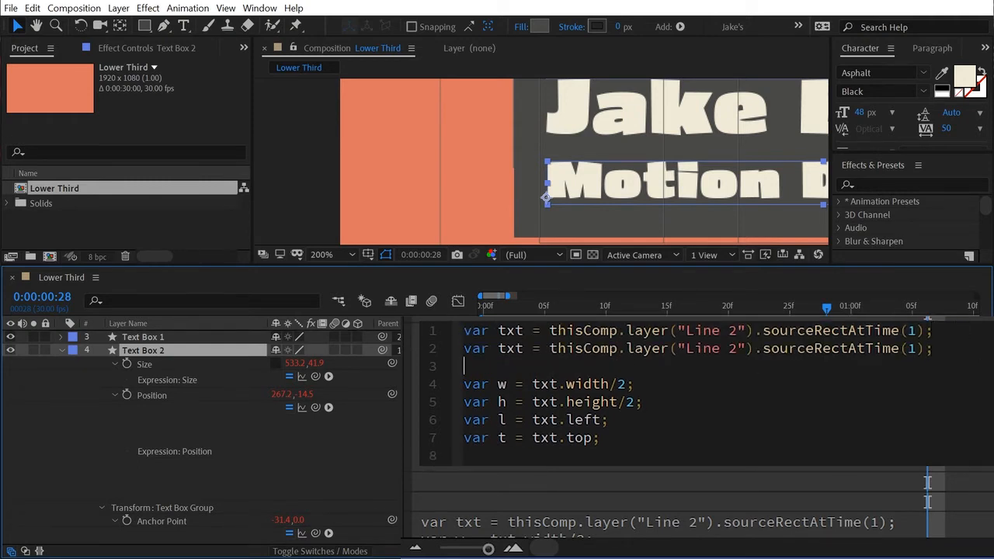
key("BackSpace")
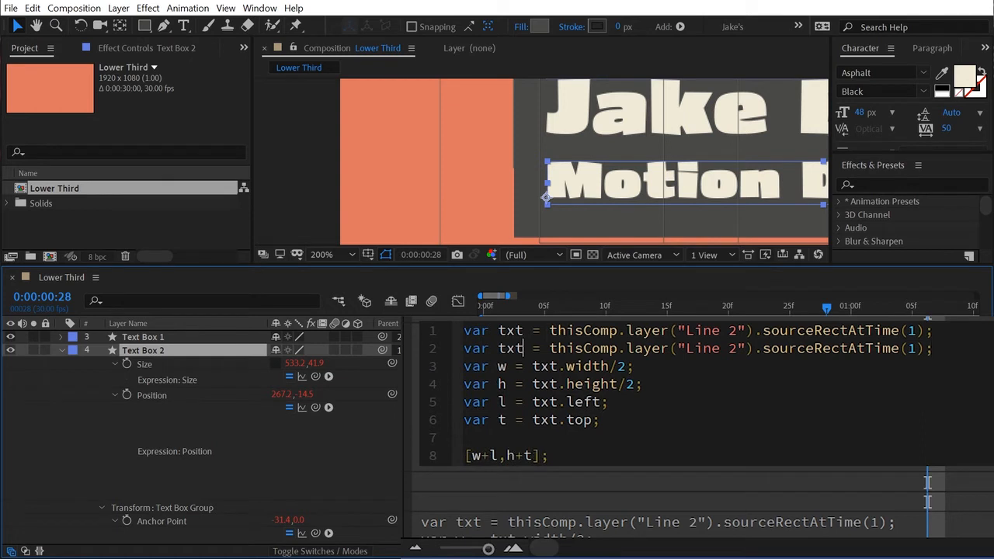
type("2")
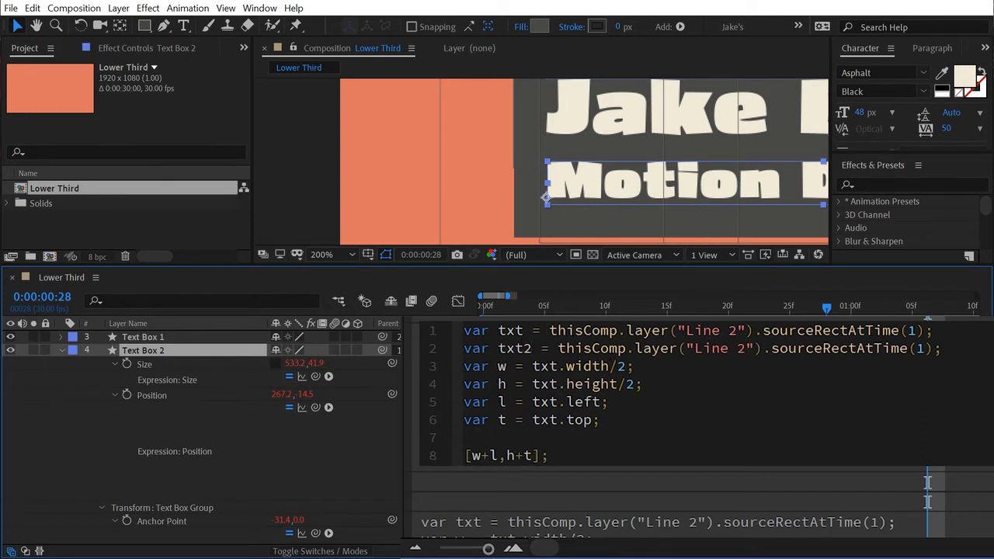
Make the txt2 variable reference the layer "Line 1" and change the left variable to txt2.left
left_click_drag(737, 349, 746, 349)
type("1")
type("2")
key("Escape")
left_click_drag(566, 402, 532, 403)
Copy the six variable lines of Text Box 2's rectangle Position expression and commit the edited expression
left_click_drag(601, 420, 464, 330)
key("ctrl+c")
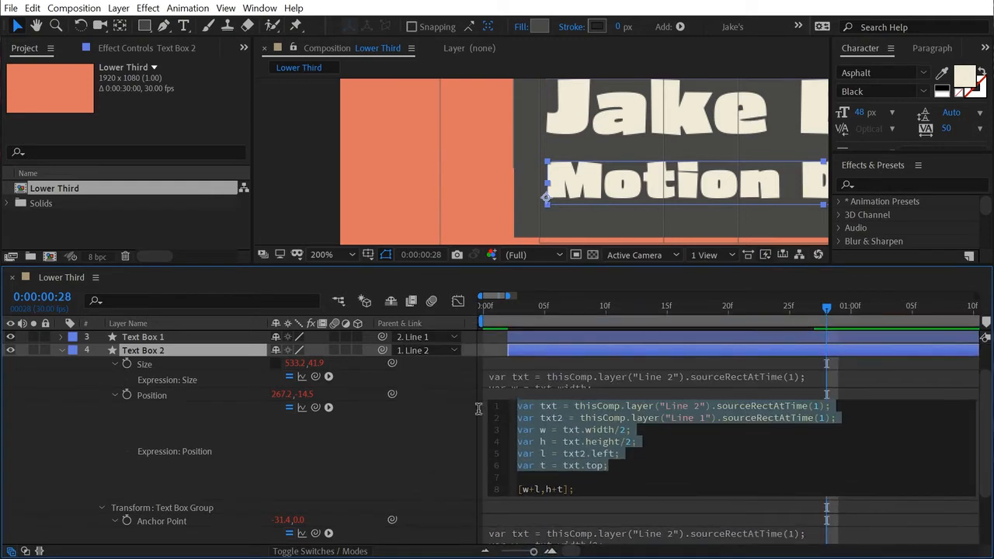
left_click(416, 437)
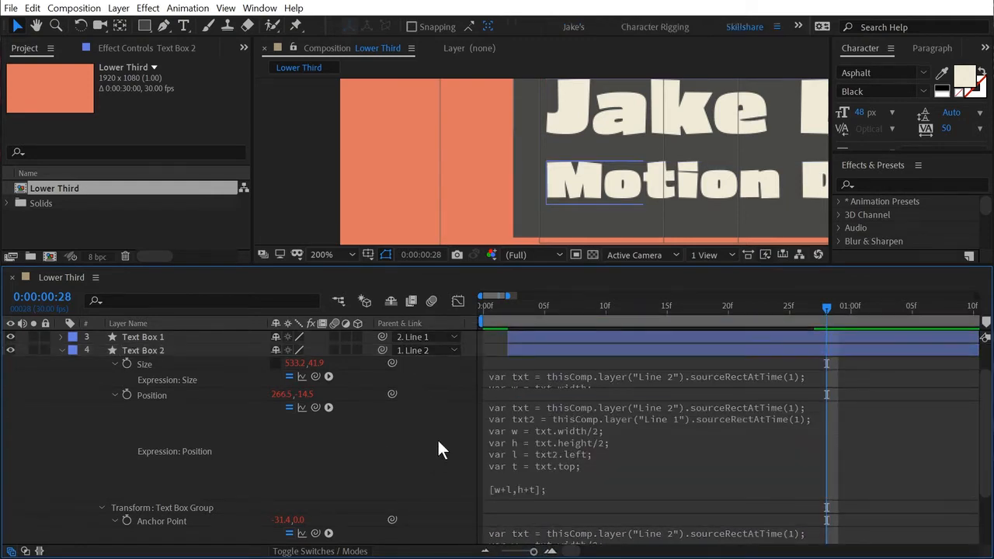
Replace the txt, w, h, l and t lines in Text Box Group's Anchor Point expression with the copied variables, including txt2
scroll(271, 407, "down", 2)
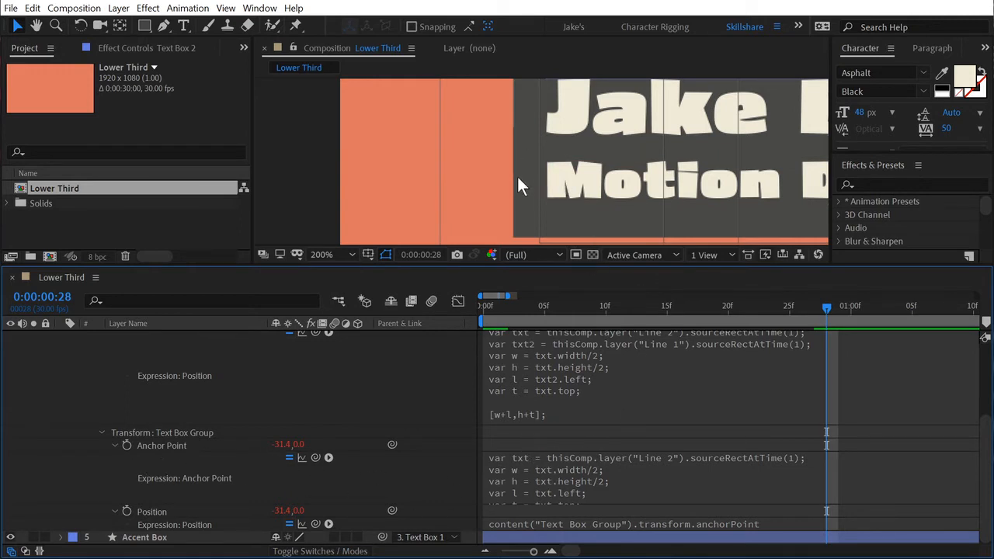
left_click_drag(826, 319, 802, 346)
left_click(172, 452)
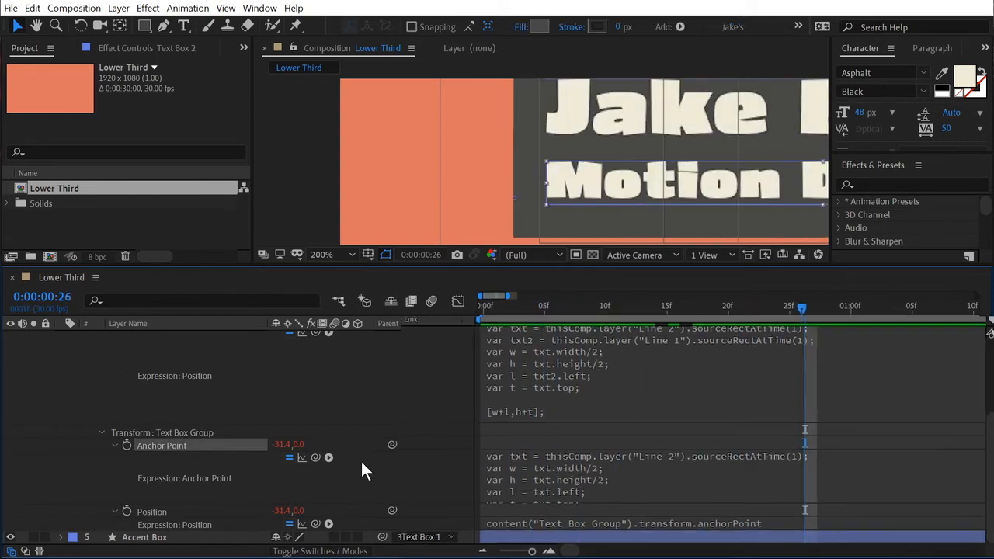
left_click(719, 407)
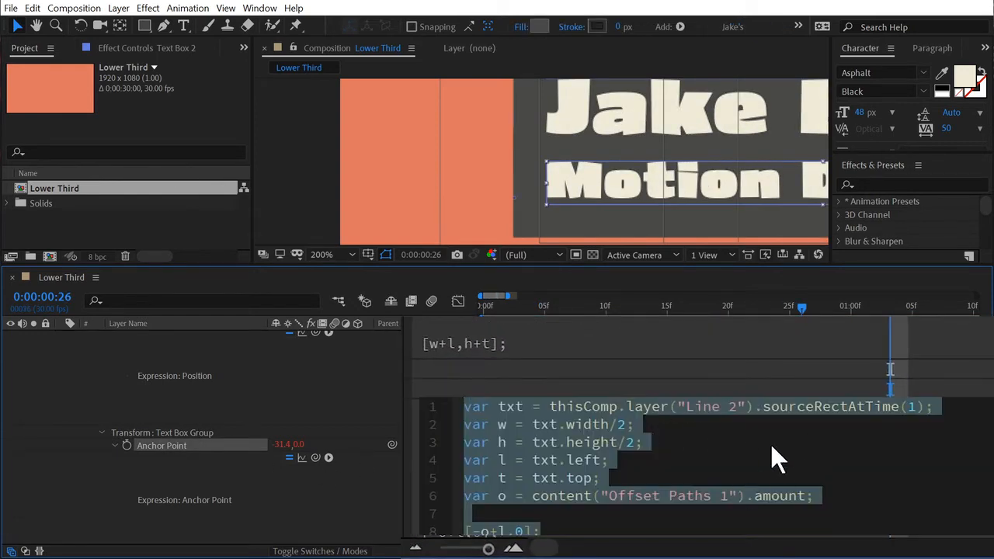
left_click(601, 477)
left_click_drag(600, 478, 464, 407)
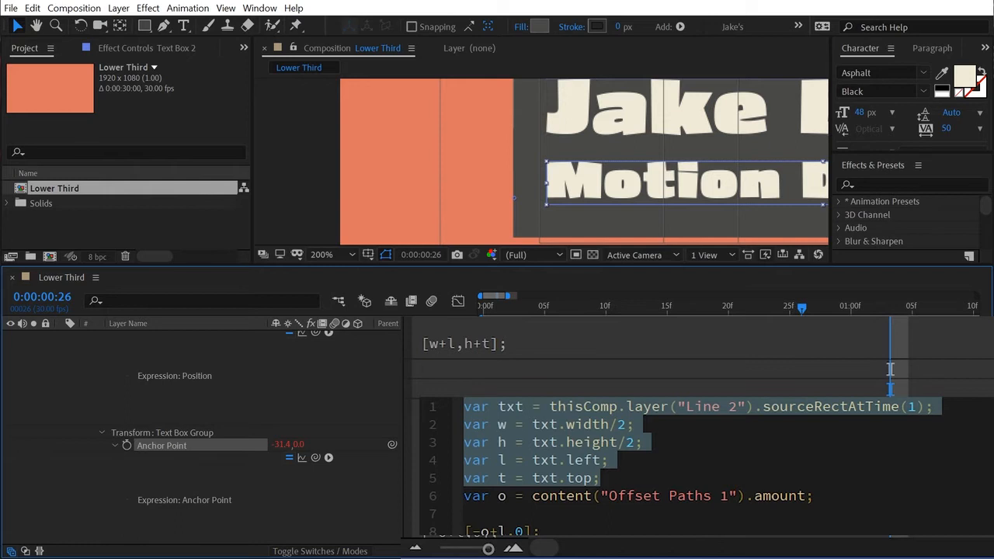
key("ctrl+v")
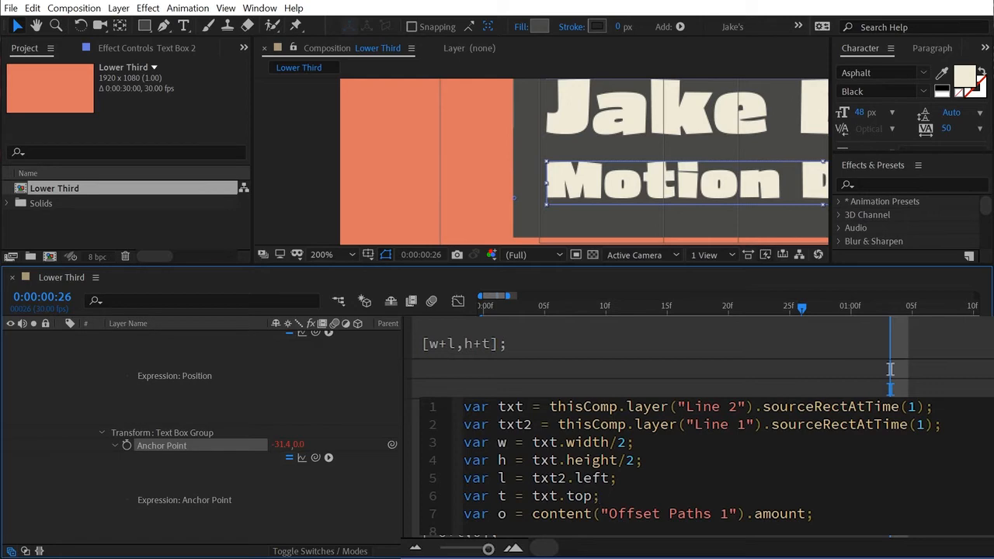
left_click(463, 457)
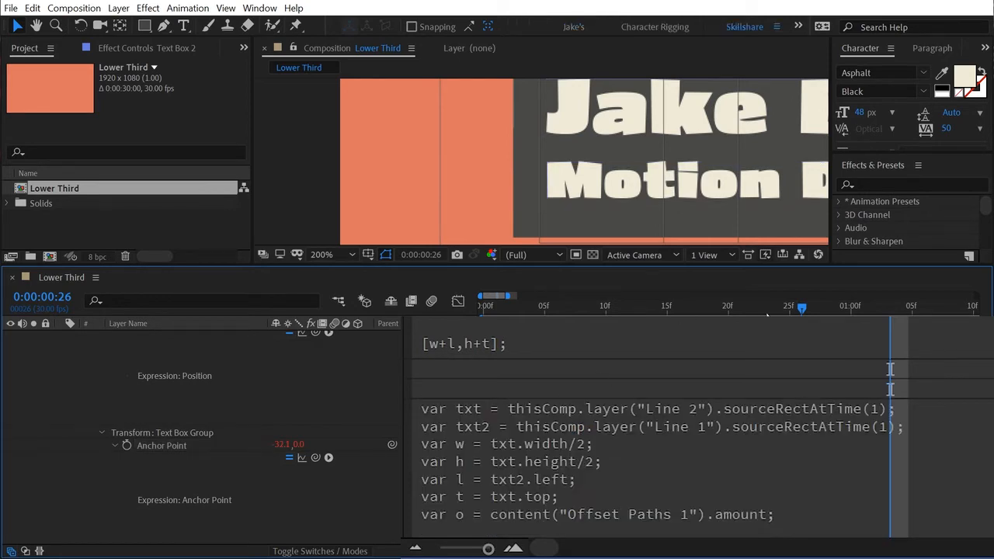
Check the text boxes' edge alignment at 0:00:01:02, return the composition view to 100% and hide the title/action safe guides
left_click_drag(802, 308, 849, 330)
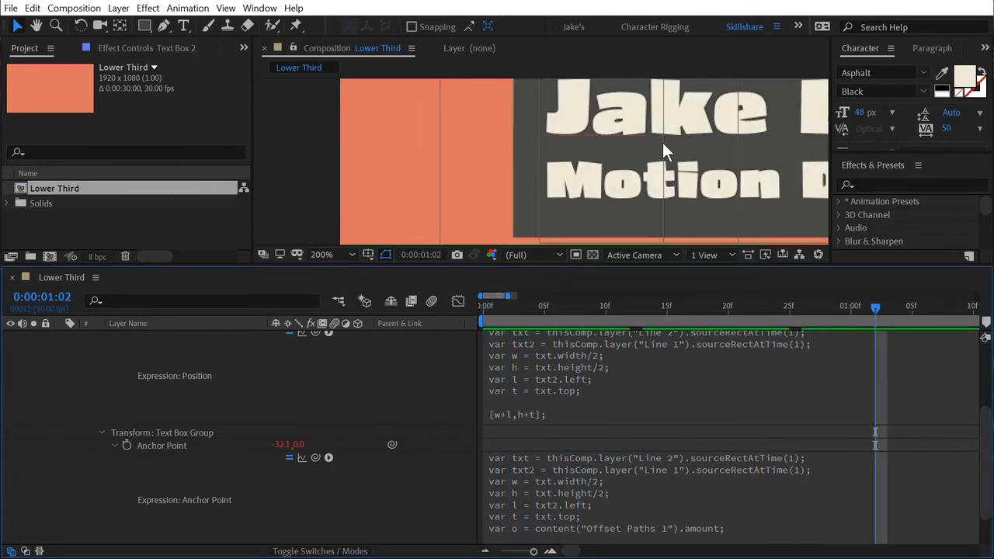
scroll(698, 152, "down", 1)
left_click_drag(738, 161, 598, 164)
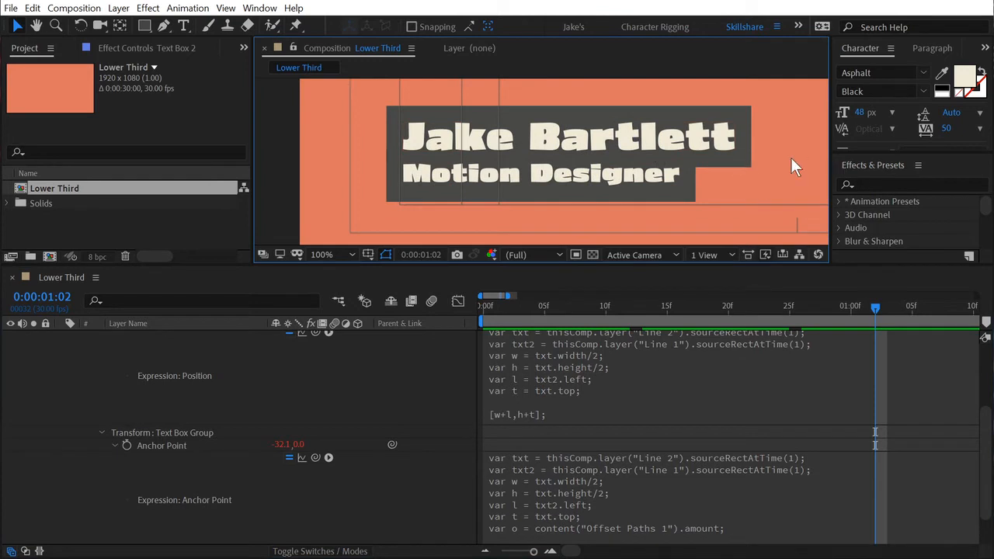
key("apostrophe")
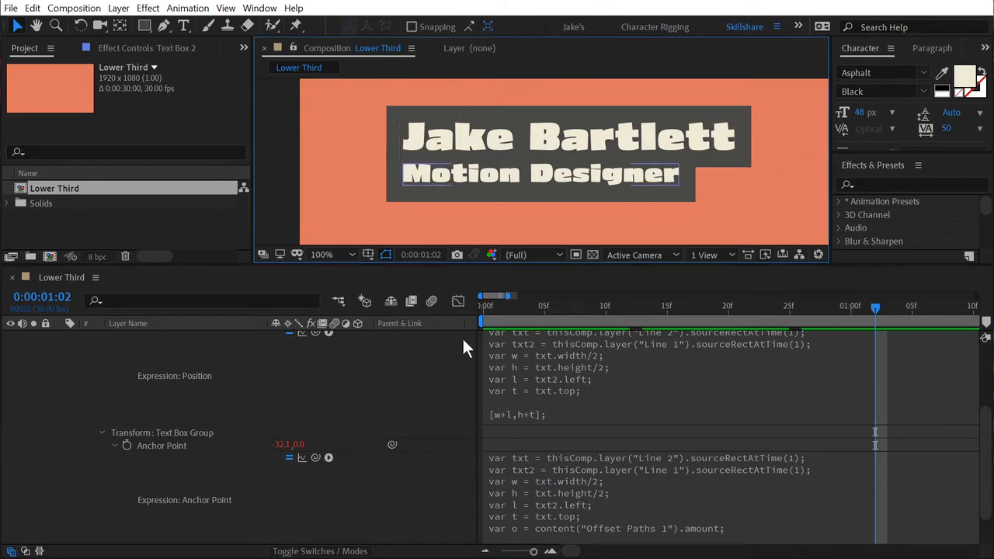
Collapse Text Box 2's properties and shift Line 2 and Text Box 2 together so Text Box 2 starts at frame 18
left_click(407, 327)
scroll(340, 352, "up", 5)
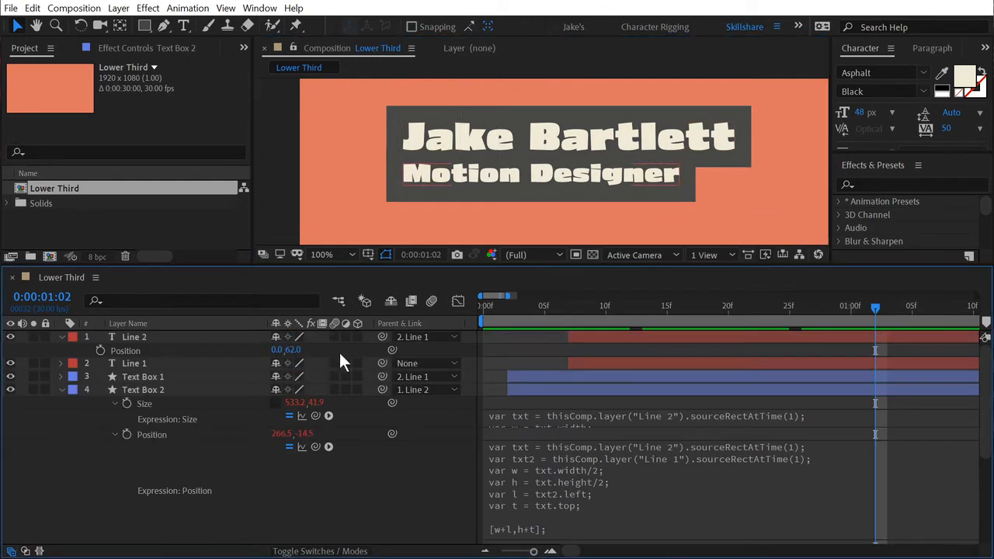
left_click(61, 391)
left_click_drag(482, 310, 759, 326)
left_click(156, 337)
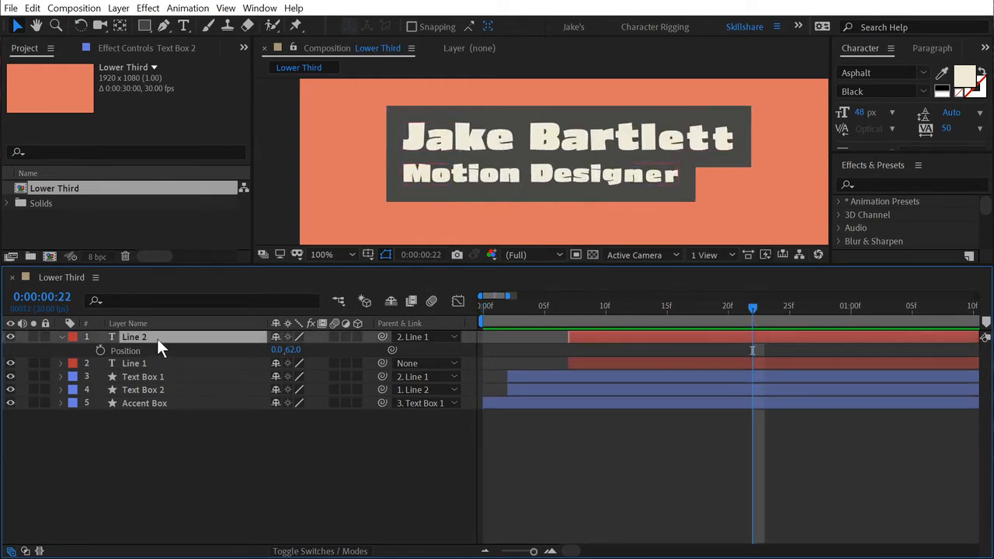
left_click(155, 377, "ctrl")
left_click(162, 390, "ctrl")
left_click(159, 377, "ctrl")
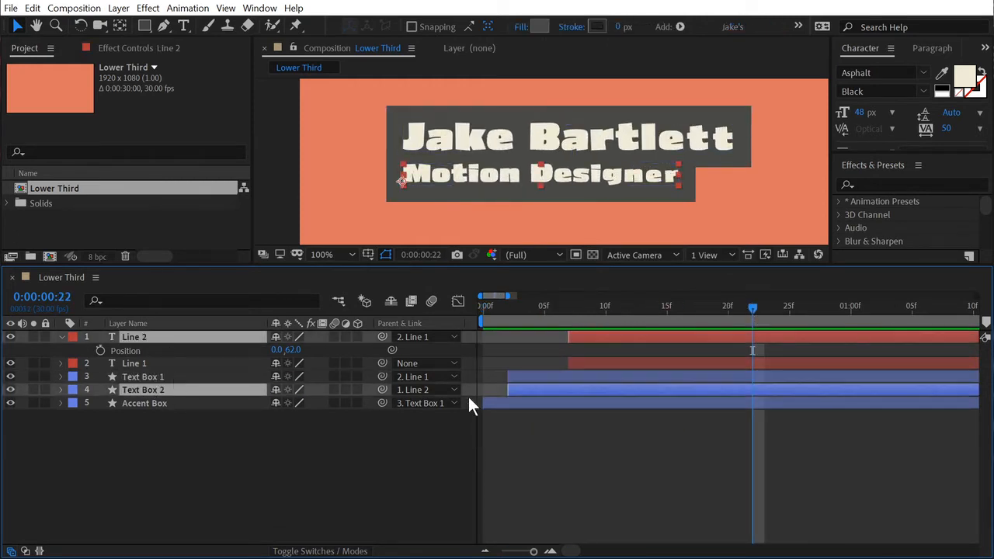
left_click_drag(550, 398, 743, 391)
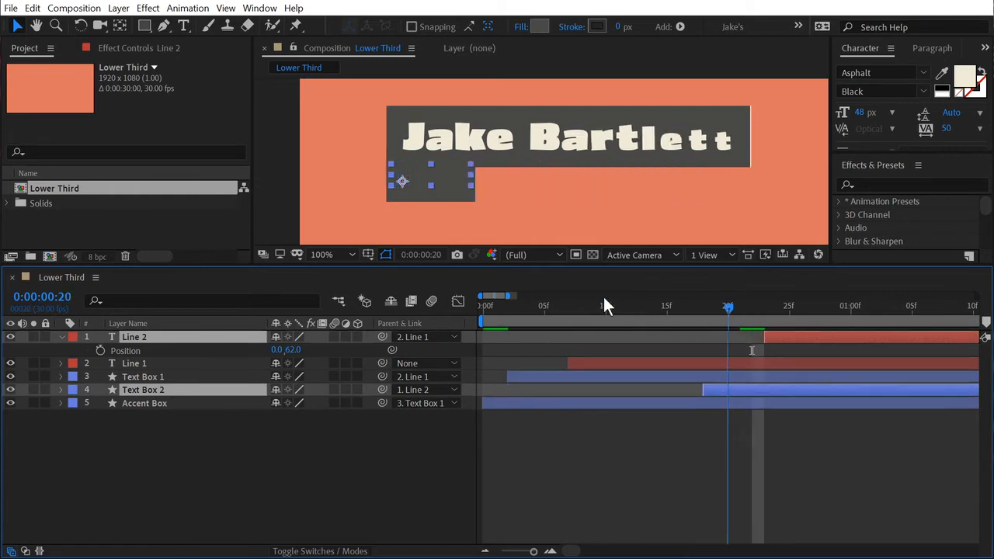
Preview the staggered lower third from the start and inspect the frame at 0:00:01:00
key("Home")
key("space")
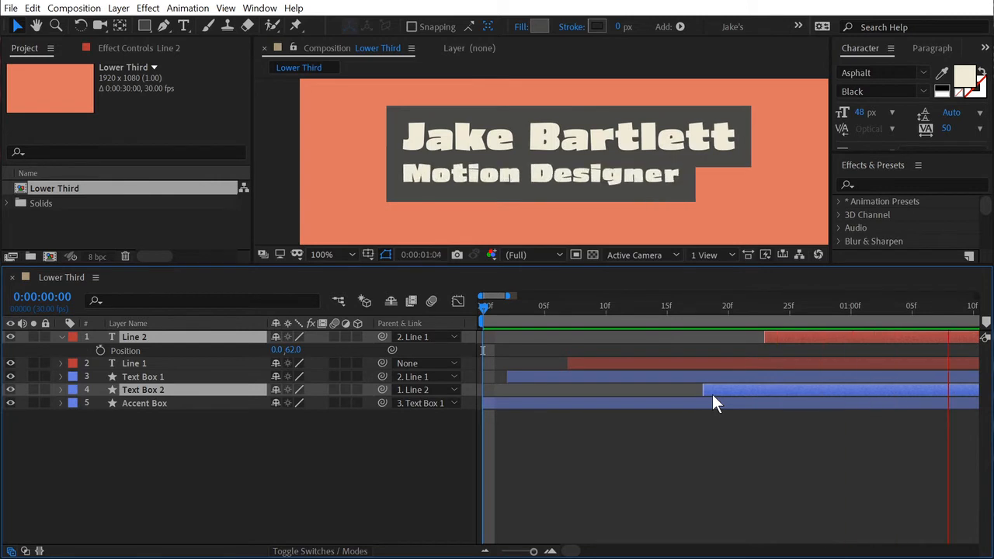
key("space")
key("v")
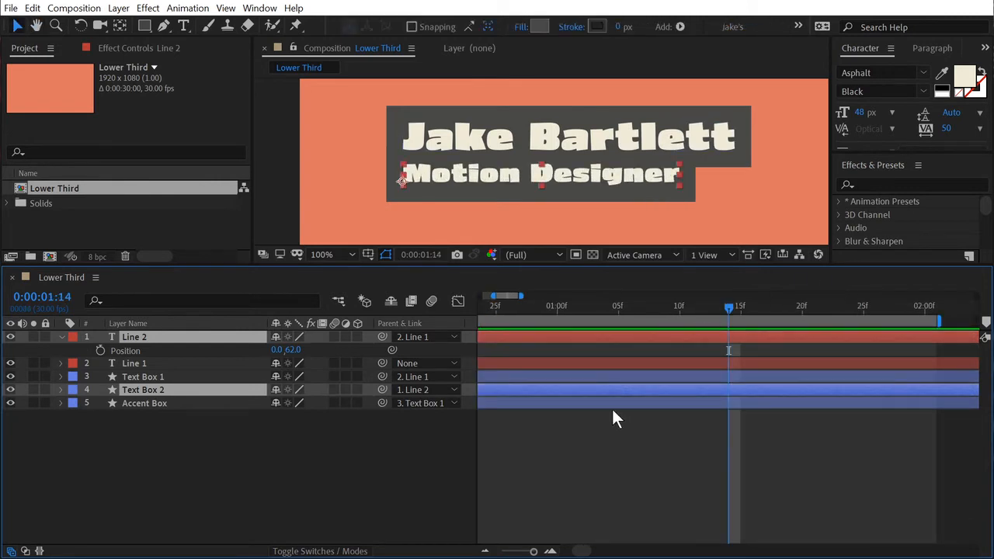
left_click_drag(638, 304, 849, 349)
left_click(845, 451)
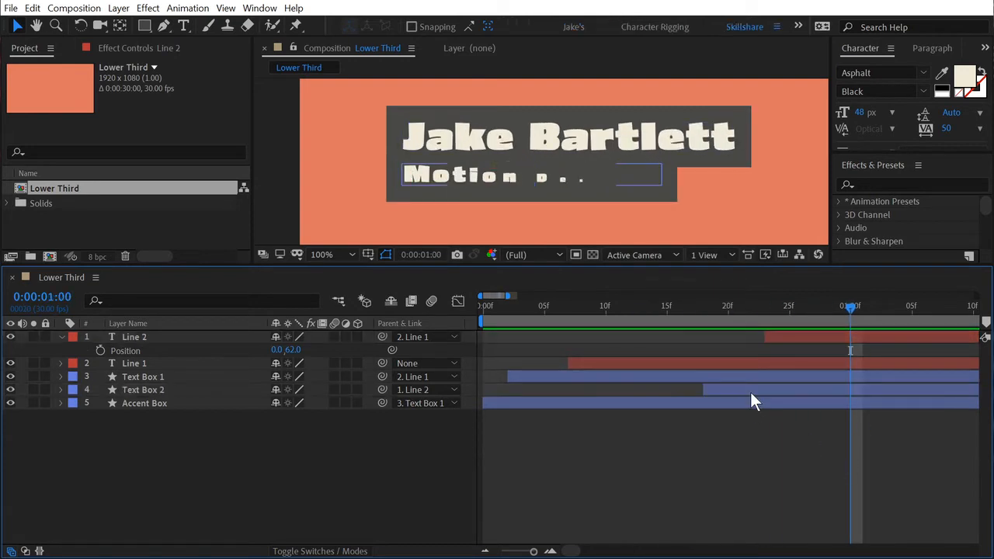
Duplicate the Text Box 2 layer and rename the copy as Accent Box 2
left_click(751, 393)
key("ctrl+d")
key("Return")
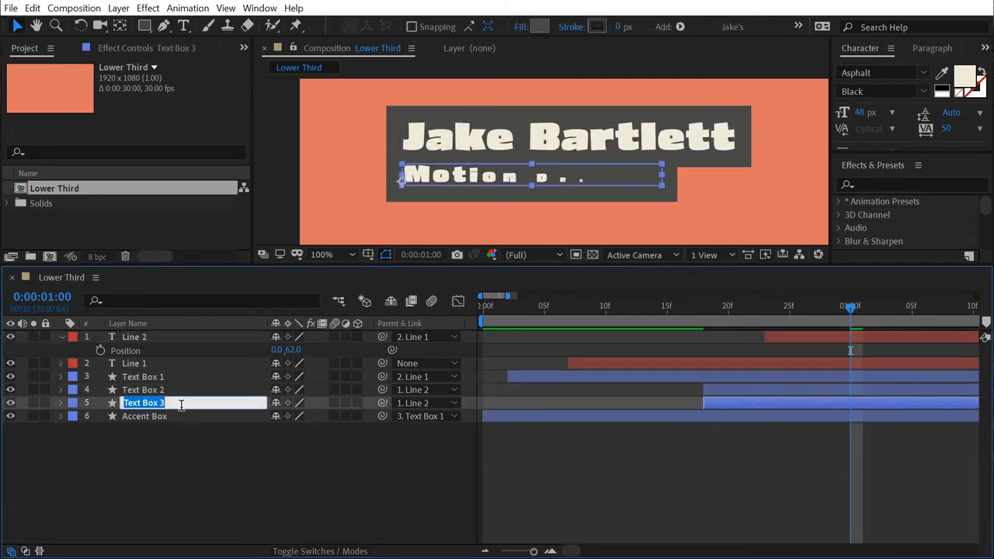
type("Accent Box 2")
key("Return")
Look up Accent Box's fill color and apply the same color, EEEBD8, to Accent Box 2
left_click(216, 417)
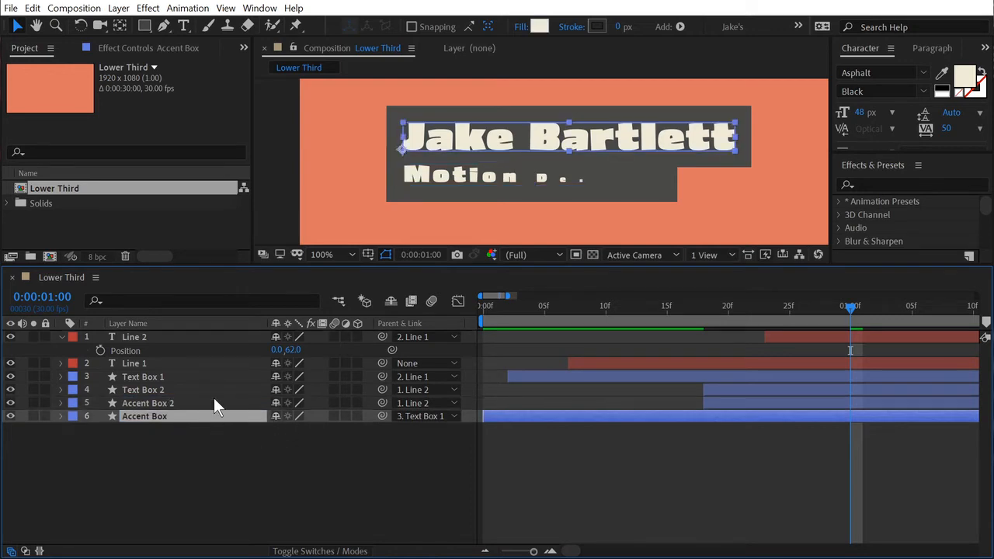
left_click(542, 28)
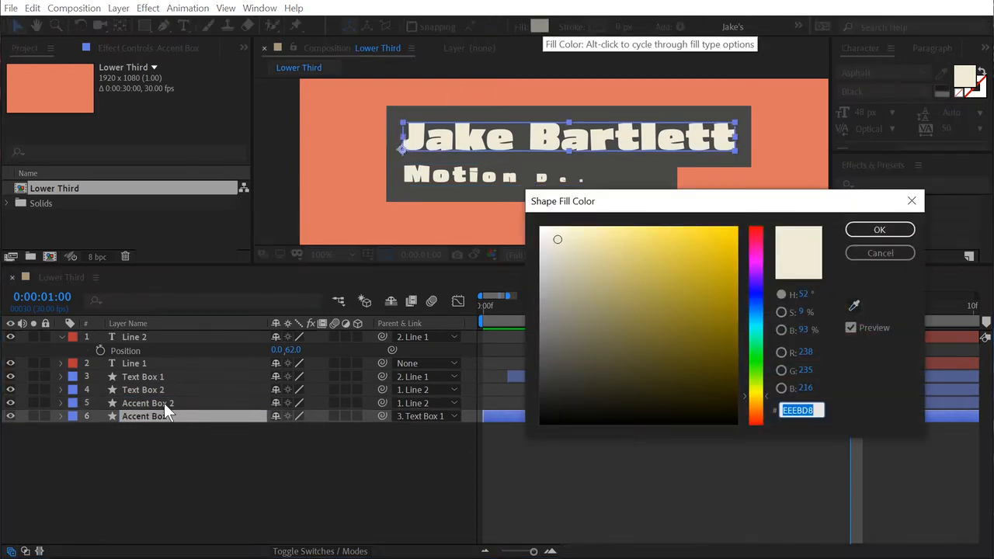
key("Escape")
left_click(152, 403)
left_click(545, 27)
key("ctrl+v")
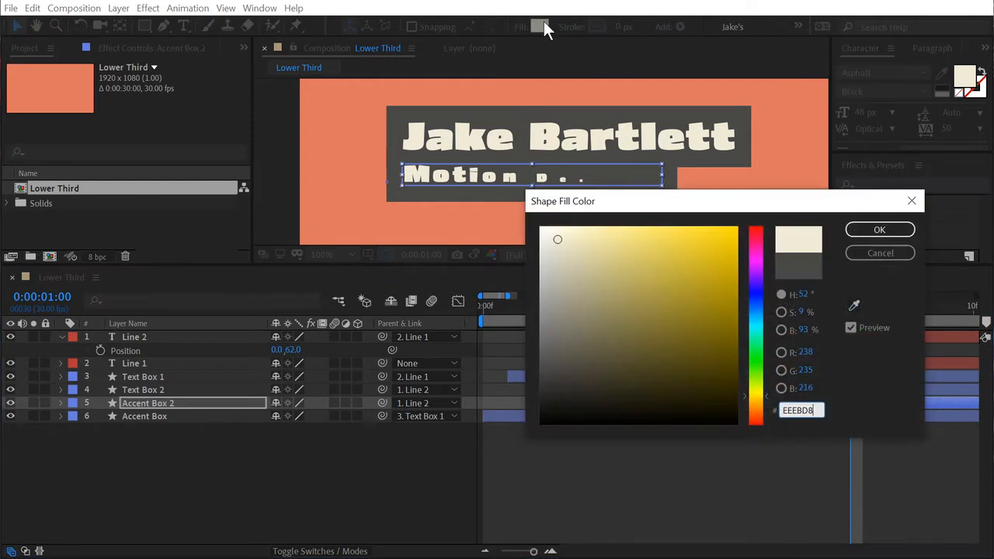
key("Return")
Delay Line 2 and Text Box 2 so Text Box 2 starts at frame 20, previewing the timing against Accent Box 2
left_click(777, 337)
left_click(749, 388, "ctrl")
left_click_drag(749, 386, 824, 396)
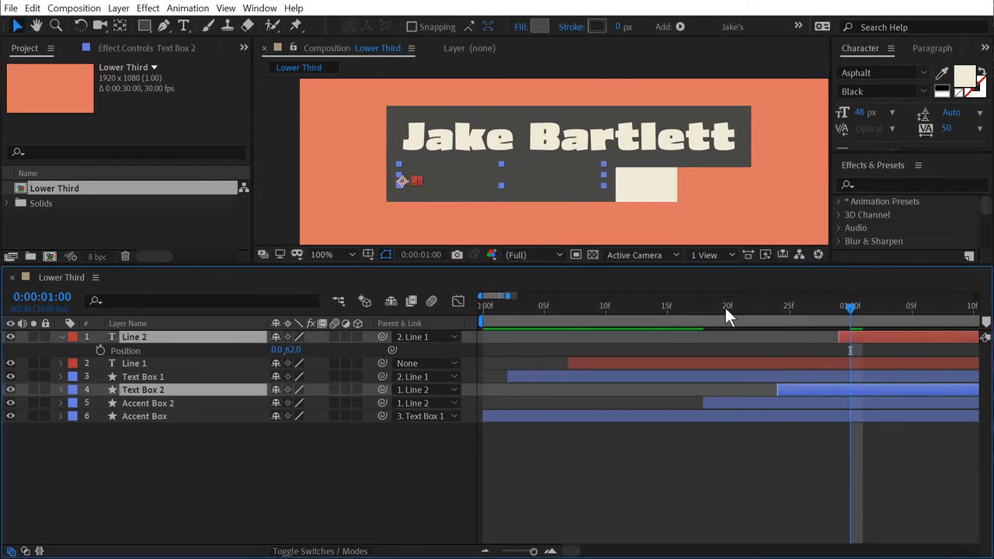
left_click_drag(725, 308, 470, 320)
key("space")
key("space")
left_click_drag(821, 392, 772, 382)
key("space")
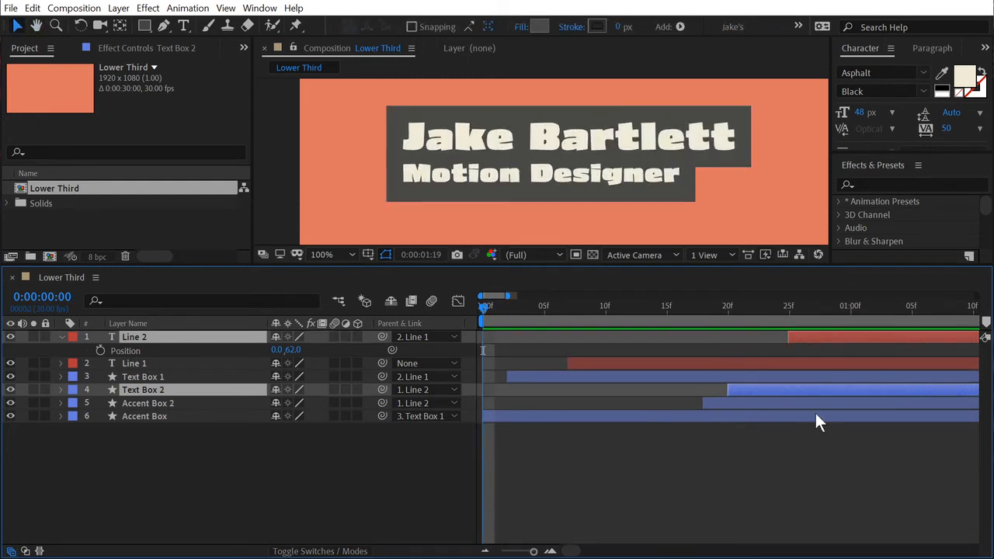
key("space")
Zoom out the timeline and reveal the Scale keyframes of Accent Box and Text Box 1 around frame 19
key("minus")
key("minus")
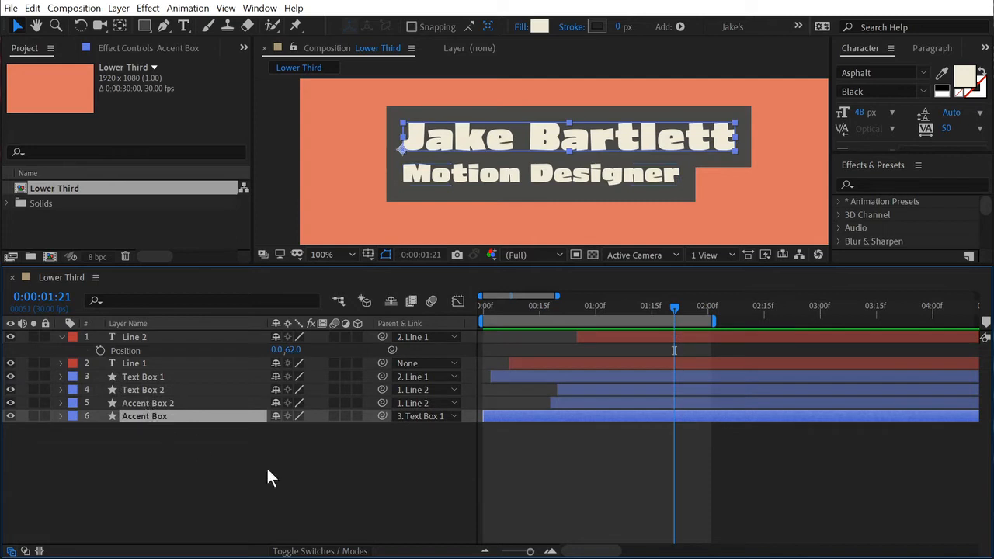
key("u")
left_click_drag(531, 310, 561, 325)
key("Page_Up")
key("Page_Up")
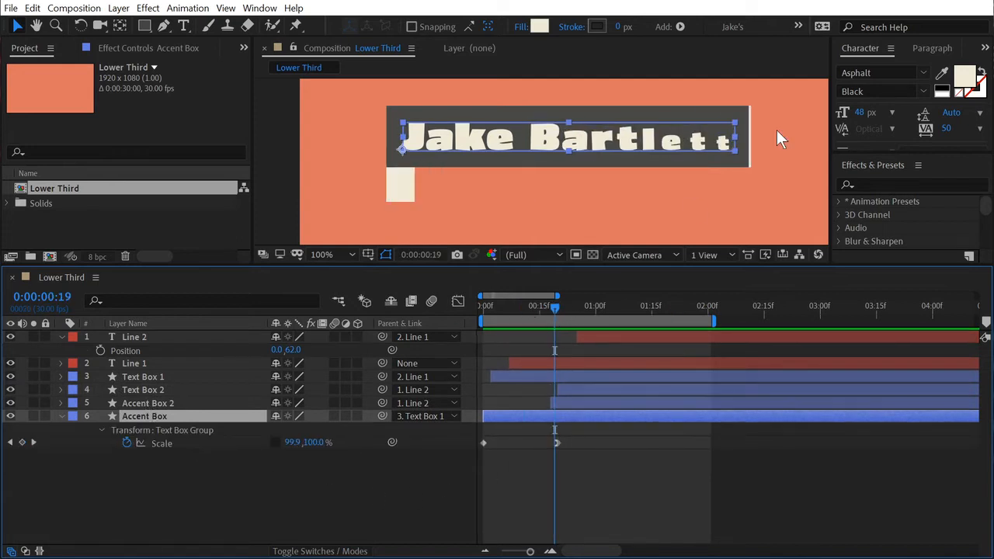
left_click(155, 378)
key("u")
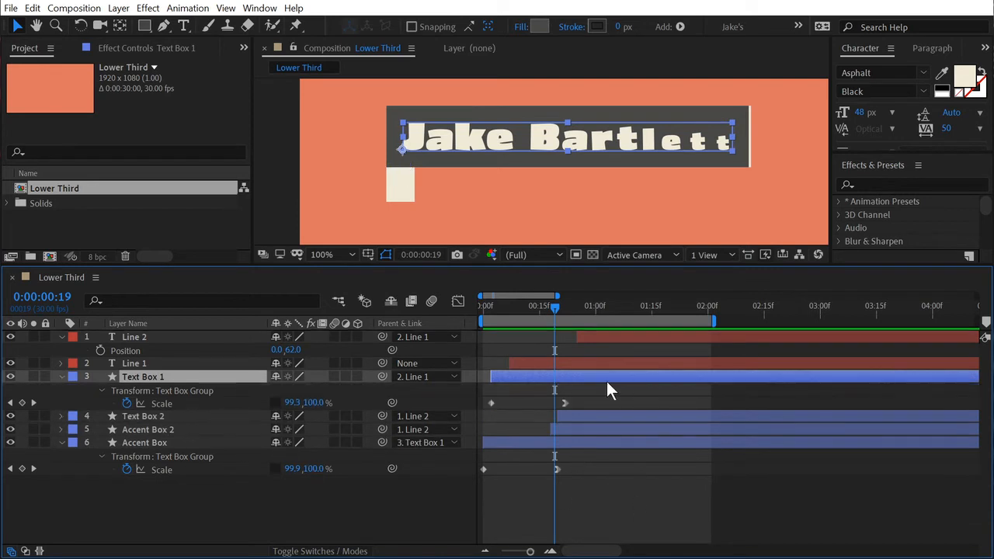
Trim the Accent Box layer's end to Text Box 1's last Scale keyframe at 0:00:00:22
key("Page_Down")
key("Page_Down")
key("Page_Down")
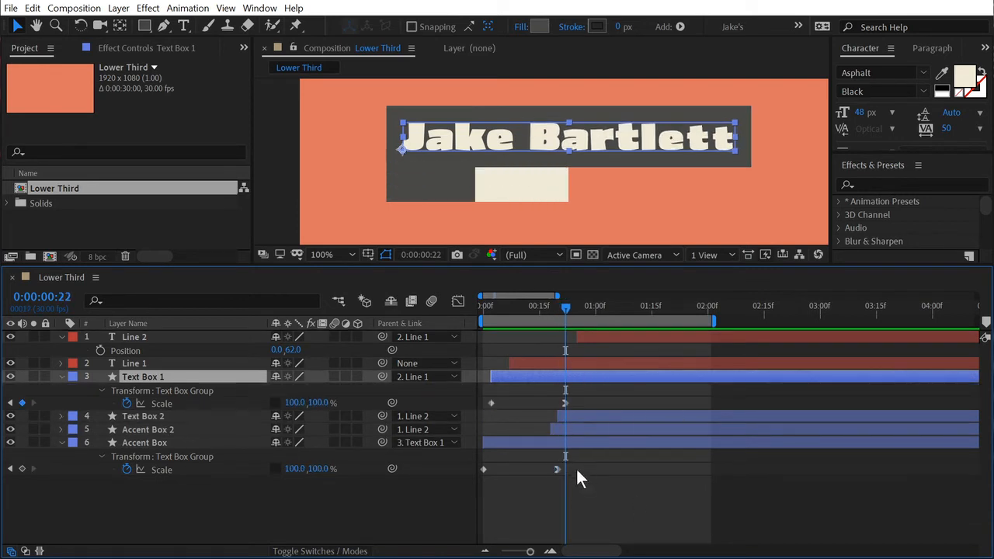
left_click(560, 444)
key("alt+bracketright")
Reveal Text Box 2's Scale keyframes and trim Accent Box 2's end to the last of them at 0:00:01:10
left_click_drag(567, 308, 608, 309)
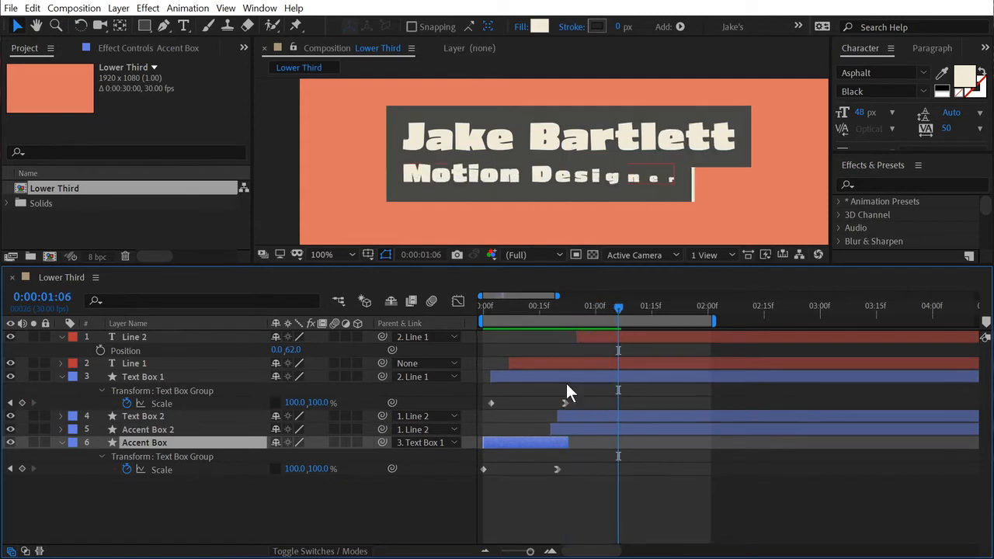
left_click(162, 430)
left_click(624, 417)
key("u")
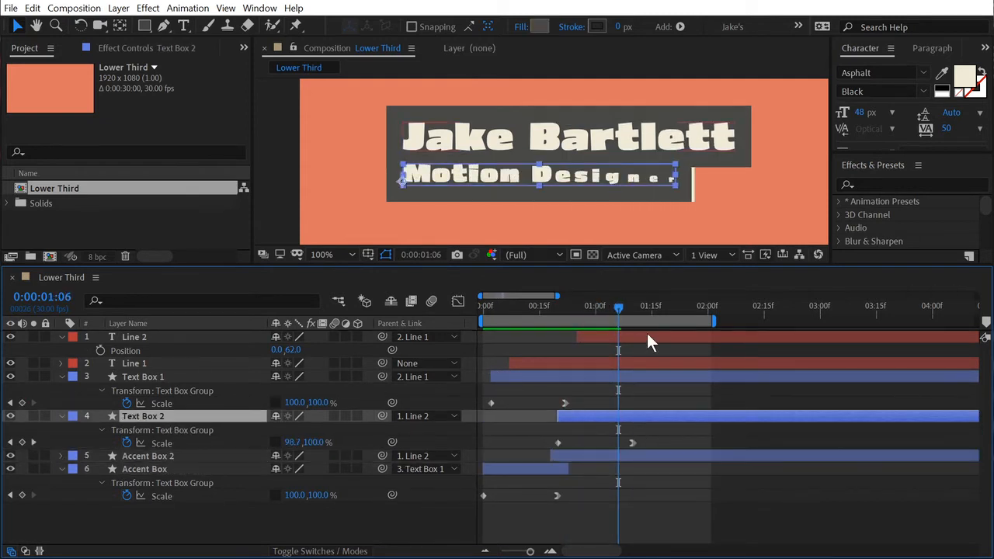
left_click(617, 306)
left_click_drag(617, 309, 633, 310)
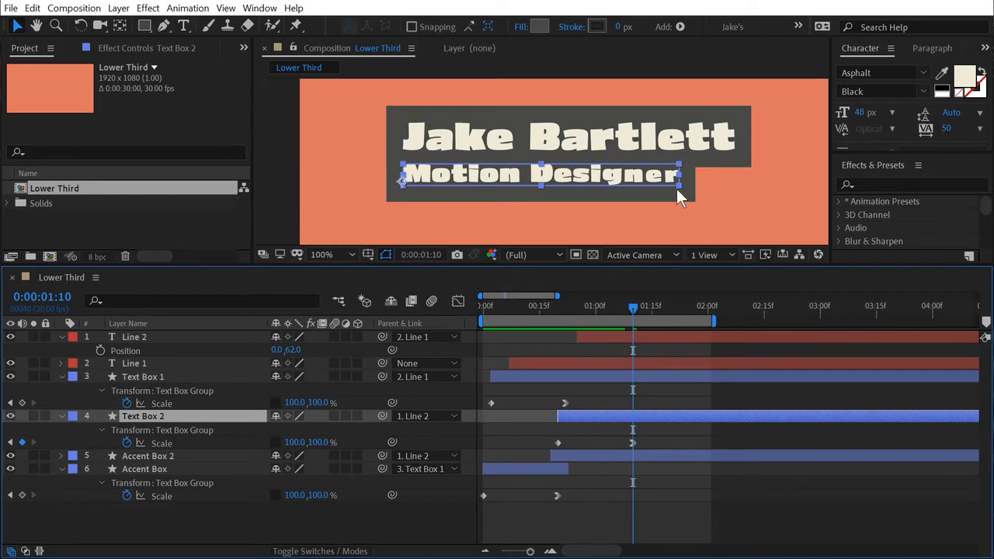
left_click(641, 458)
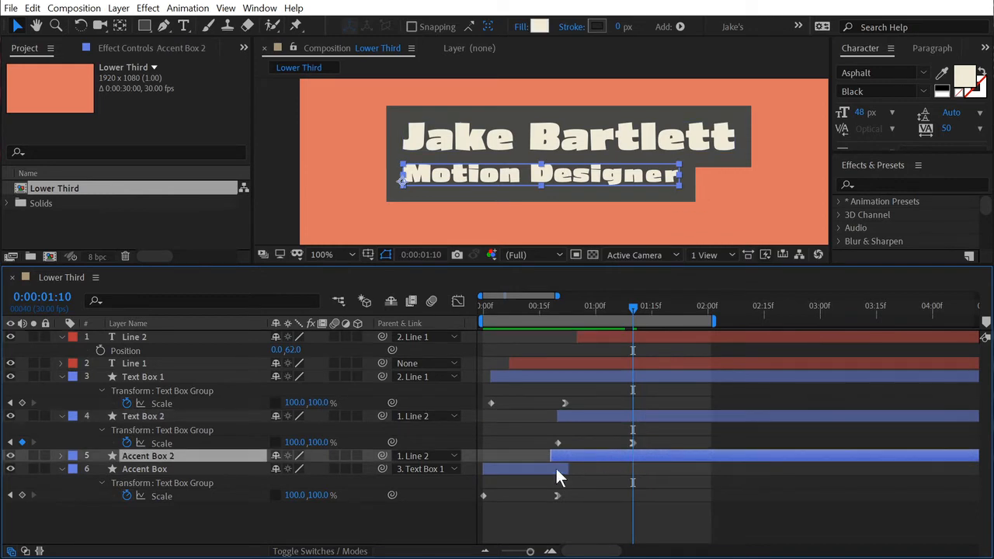
key("alt+bracketright")
left_click(665, 489)
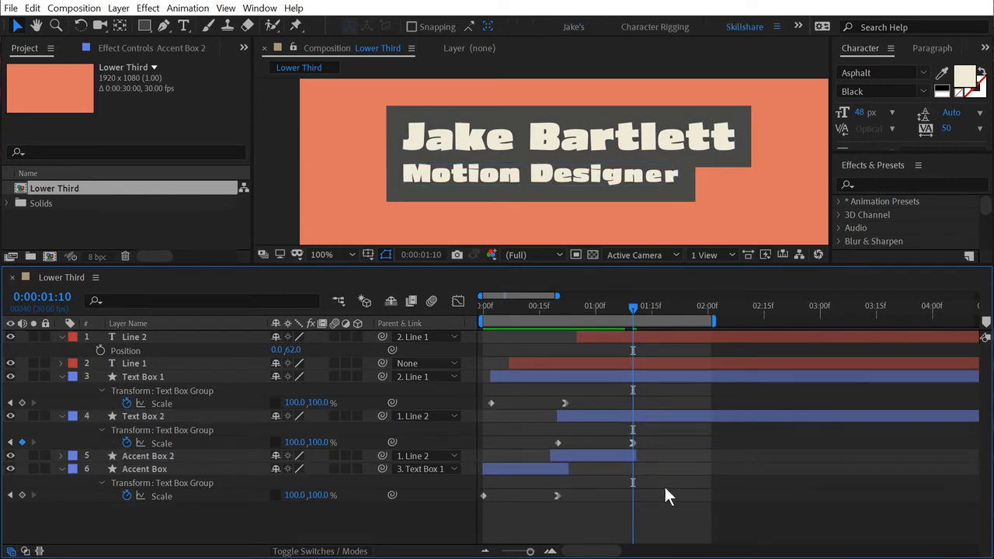
Collapse all layer properties, preview the complete lower third animation and move to 0:00:01:12
key("u")
key("u")
key("space")
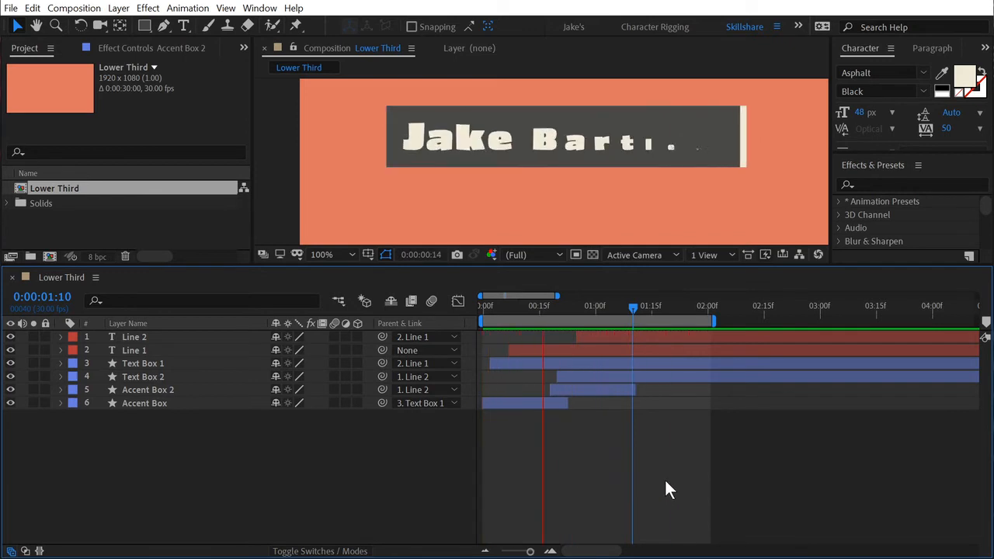
key("space")
left_click(640, 308)
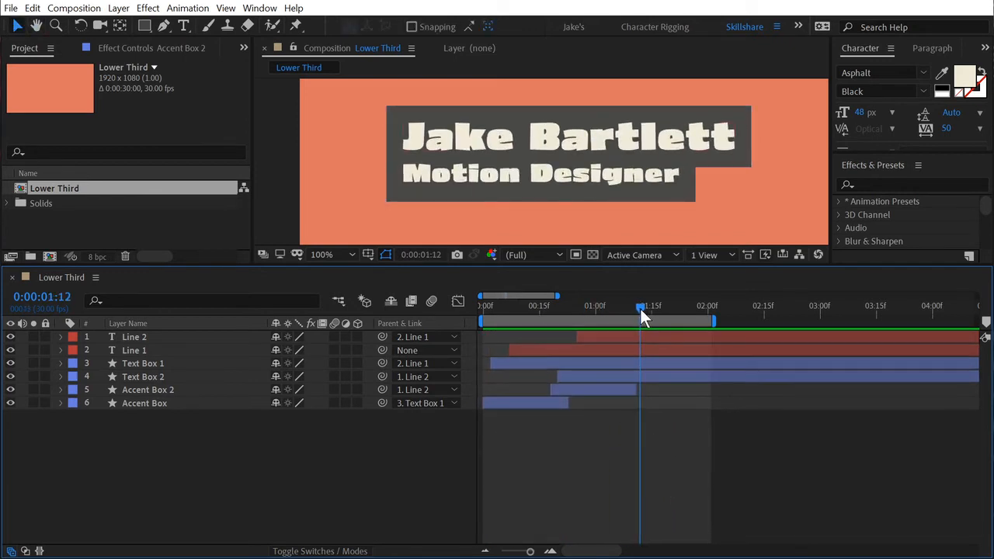
left_click(141, 364)
left_click(144, 377)
left_click(144, 390)
left_click(144, 403)
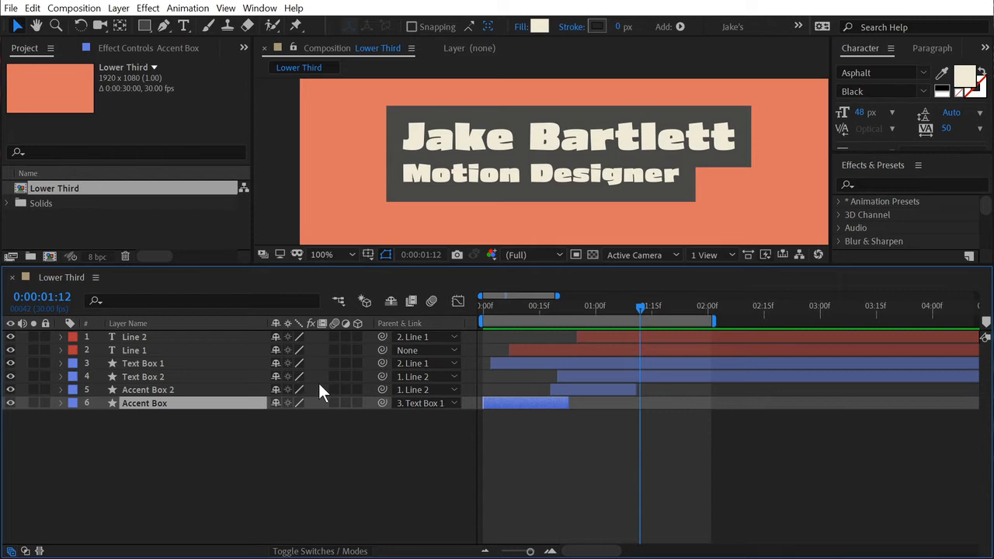
Add a new null object to the composition and rename it Controls
left_click(258, 68)
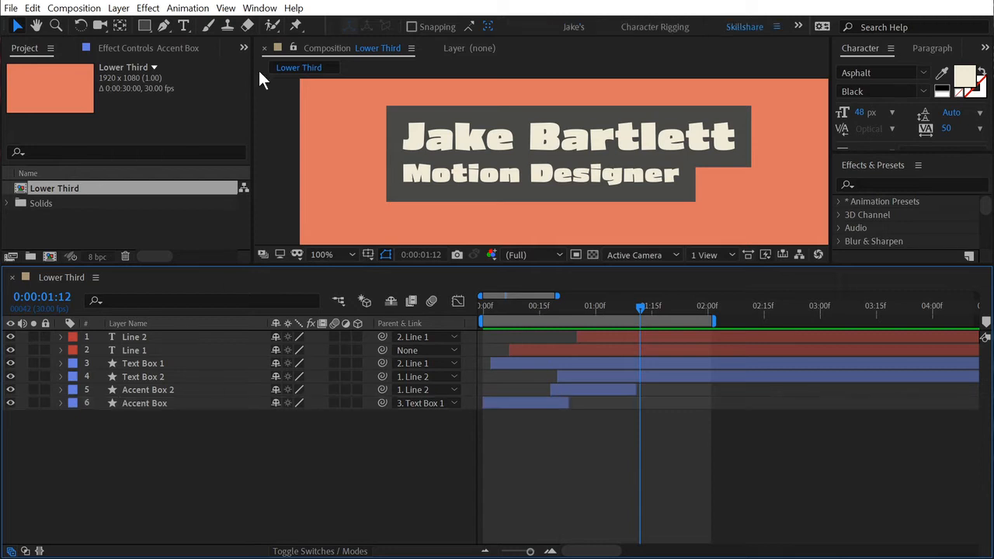
left_click(118, 8)
mouse_move(137, 27)
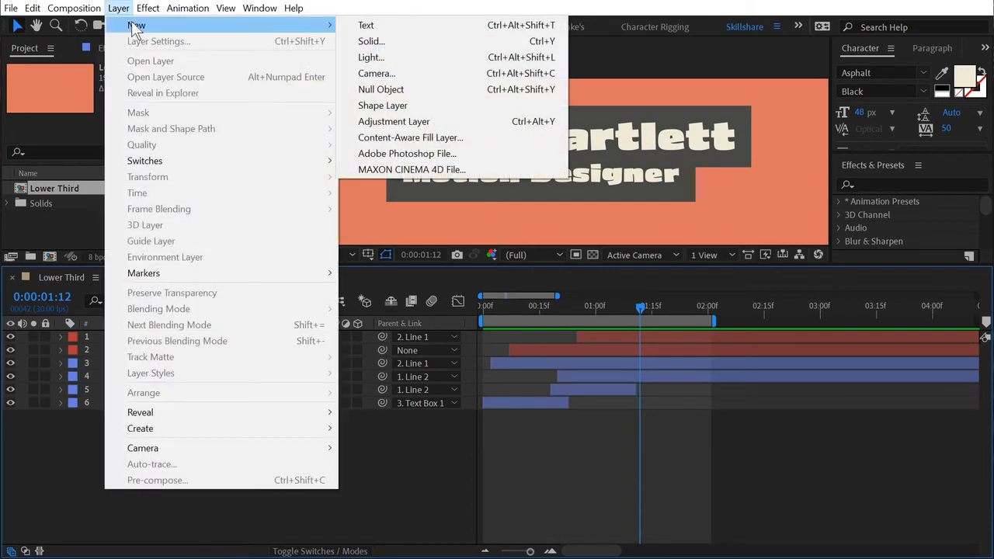
left_click(393, 91)
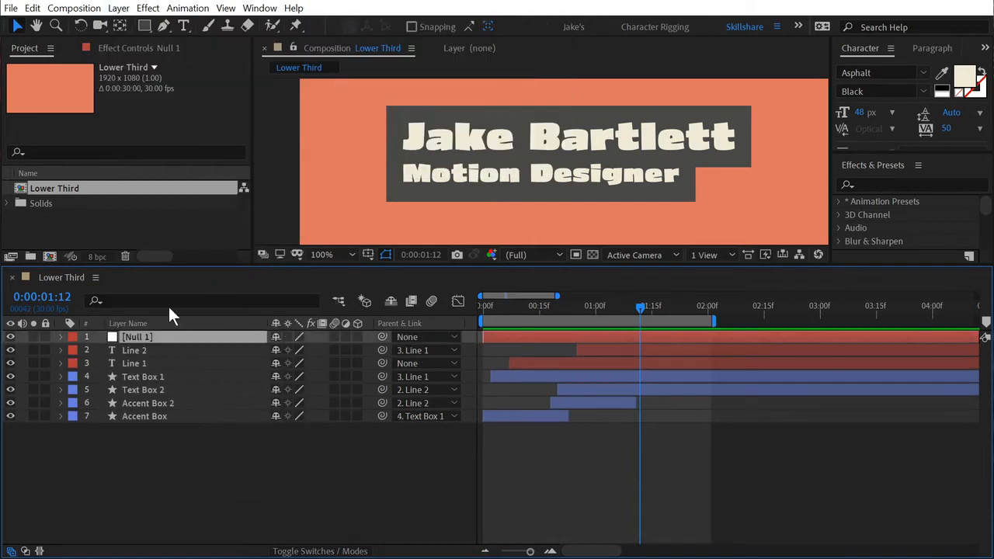
key("Return")
type("Controls")
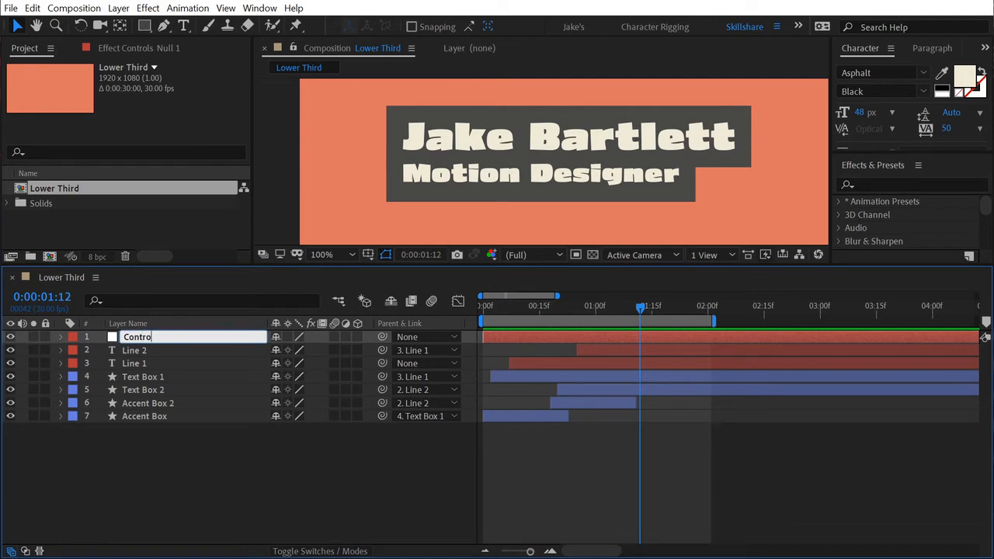
key("Return")
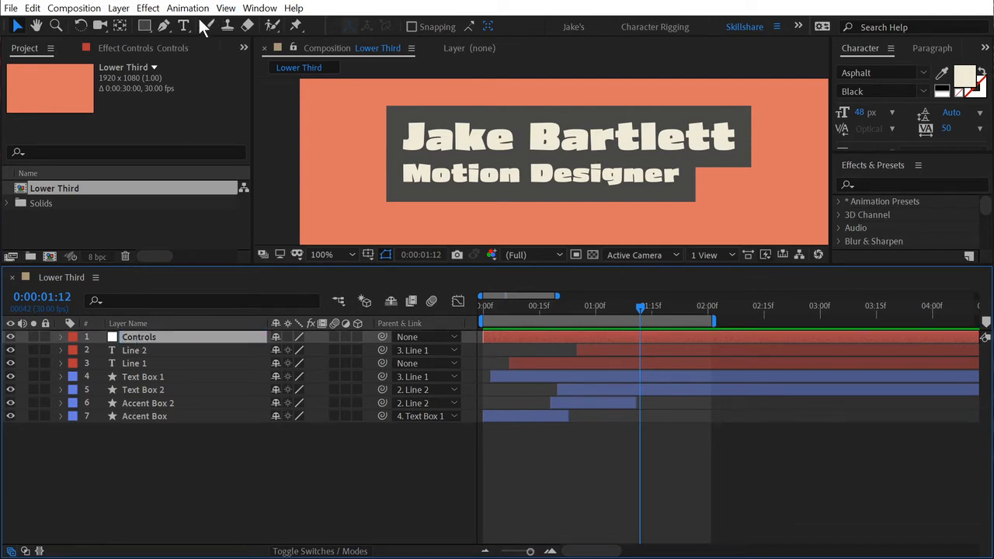
Apply a Slider Control expression effect to the Controls layer and rename the effect Offset Amount
left_click(147, 9)
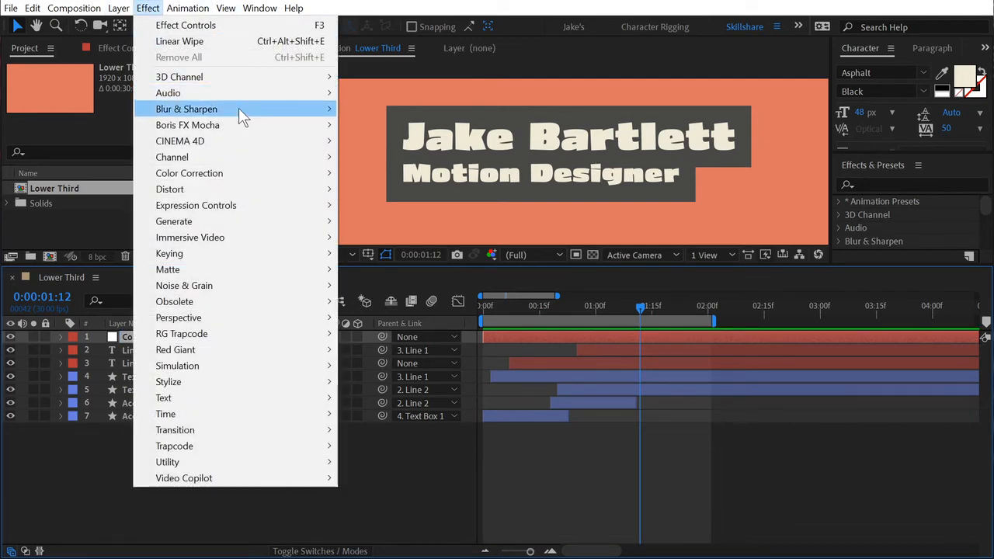
mouse_move(243, 207)
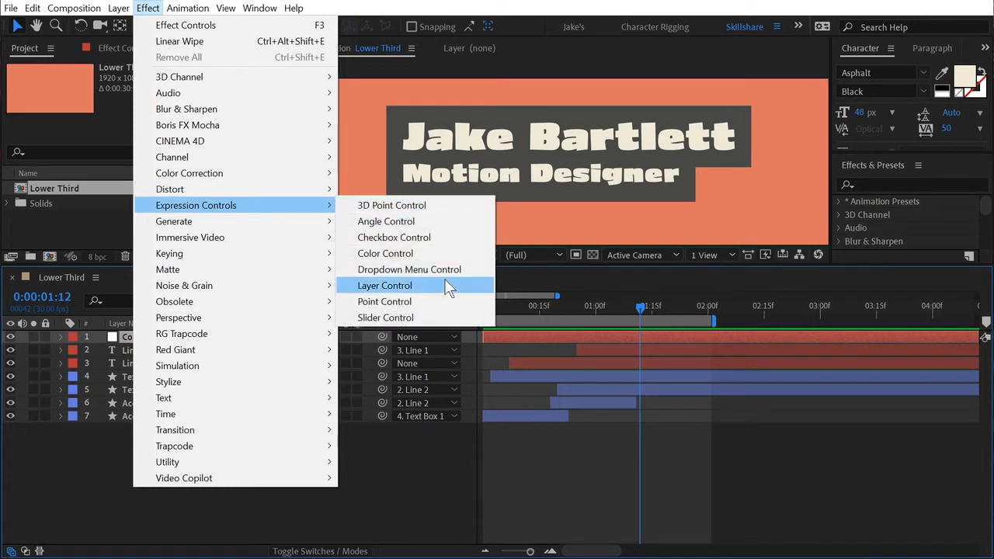
left_click(426, 320)
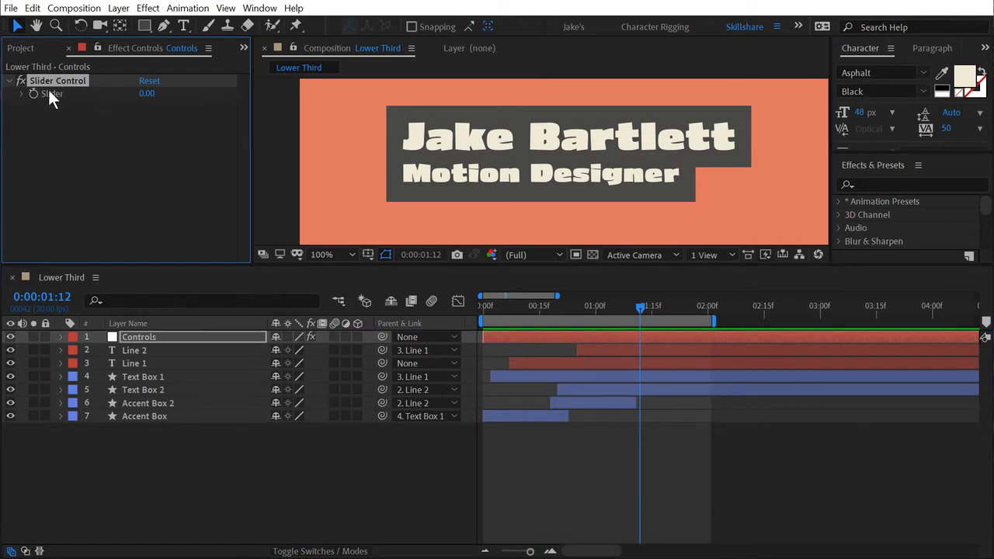
mouse_move(142, 97)
left_mouse_down()
mouse_move(139, 87)
mouse_move(245, 99)
mouse_move(134, 90)
mouse_move(214, 93)
mouse_move(150, 93)
left_mouse_up()
key("Return")
type("Offset Amount")
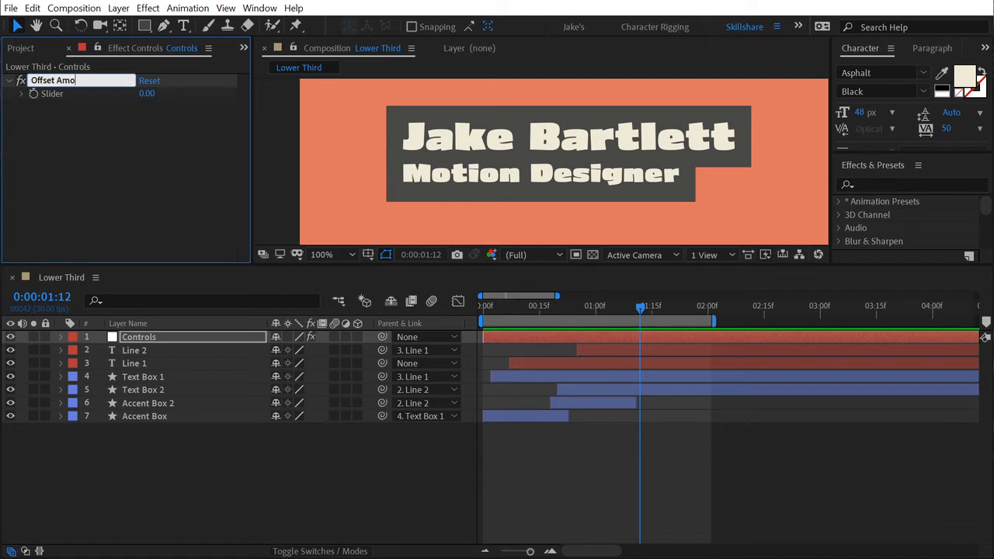
key("Return")
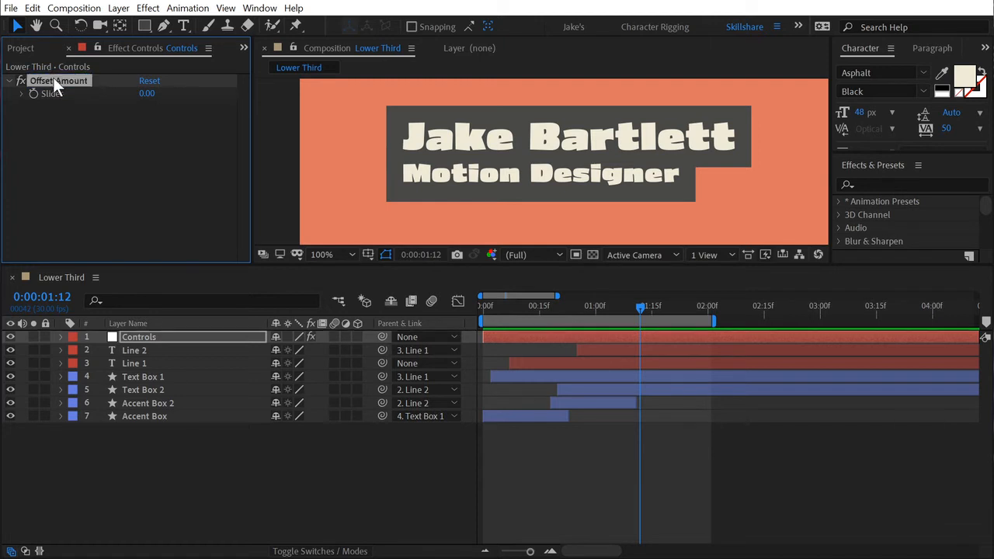
key("Return")
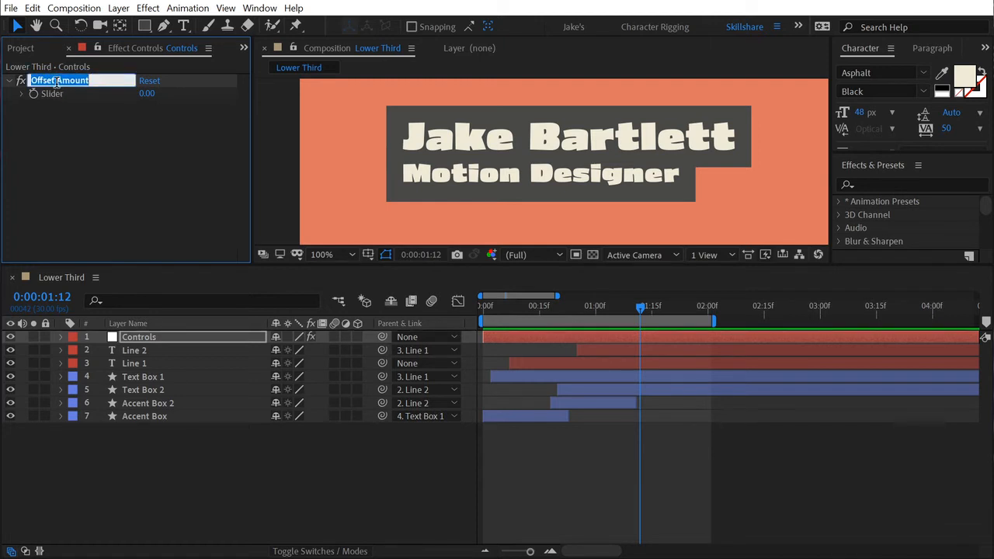
key("Return")
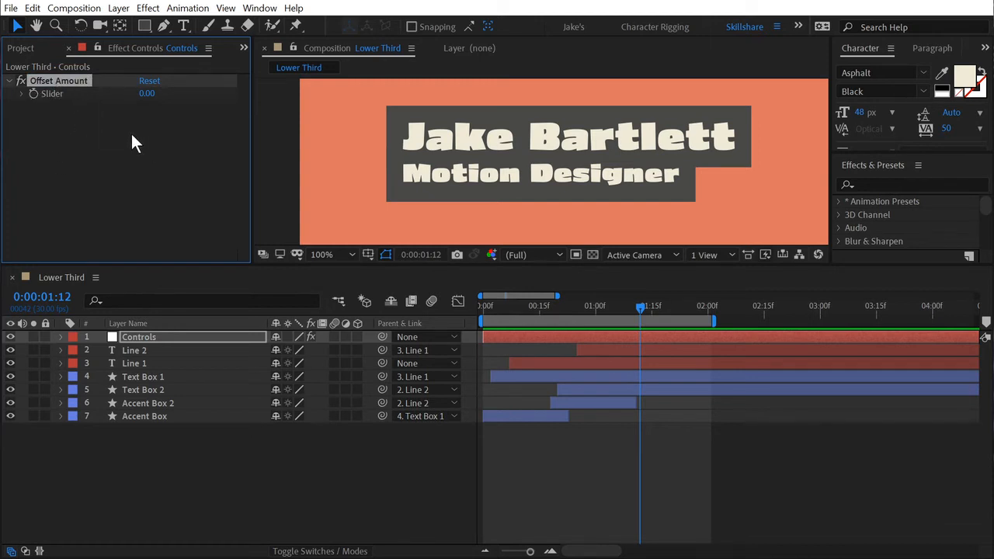
Lock the Effect Controls display to the Controls layer and check it by selecting other layers
left_click(146, 413)
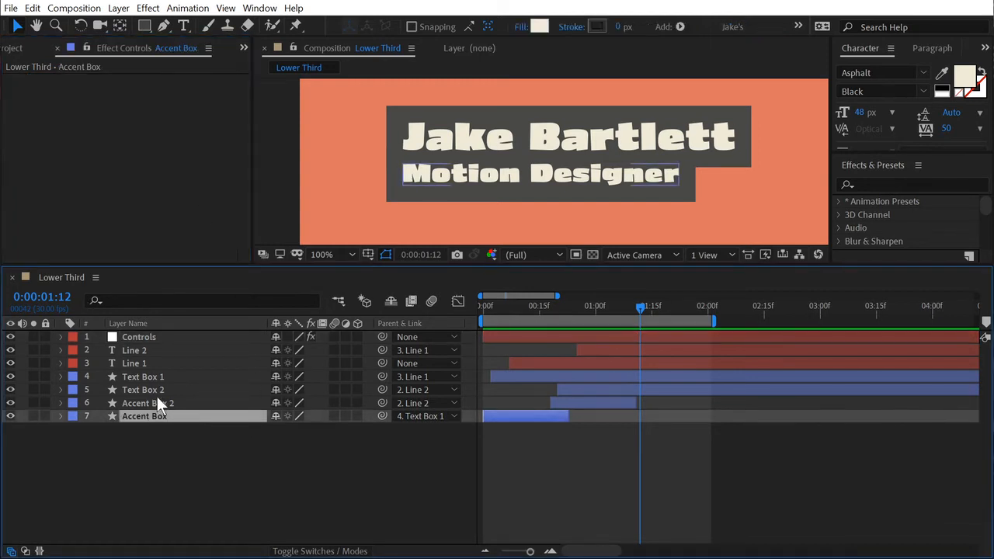
left_click(153, 337)
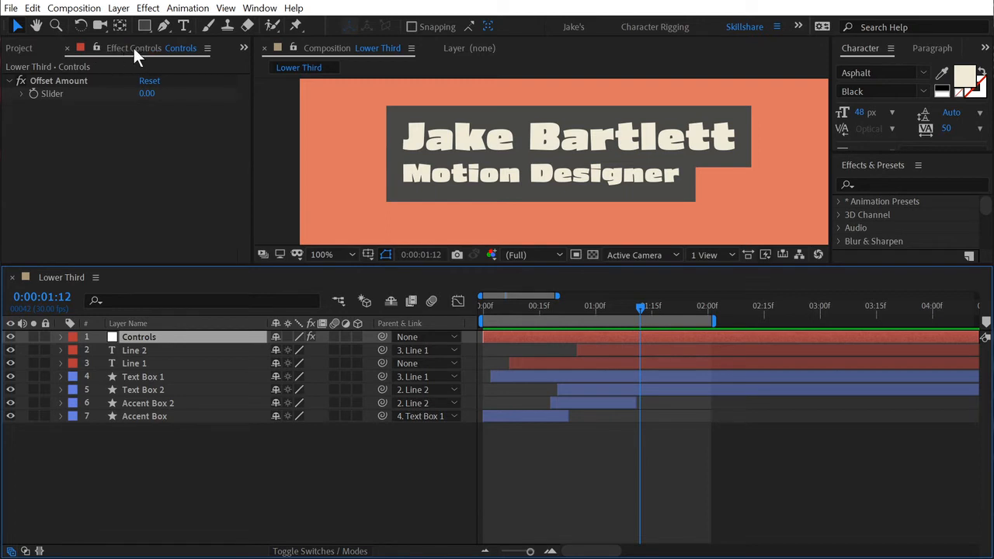
left_click(96, 48)
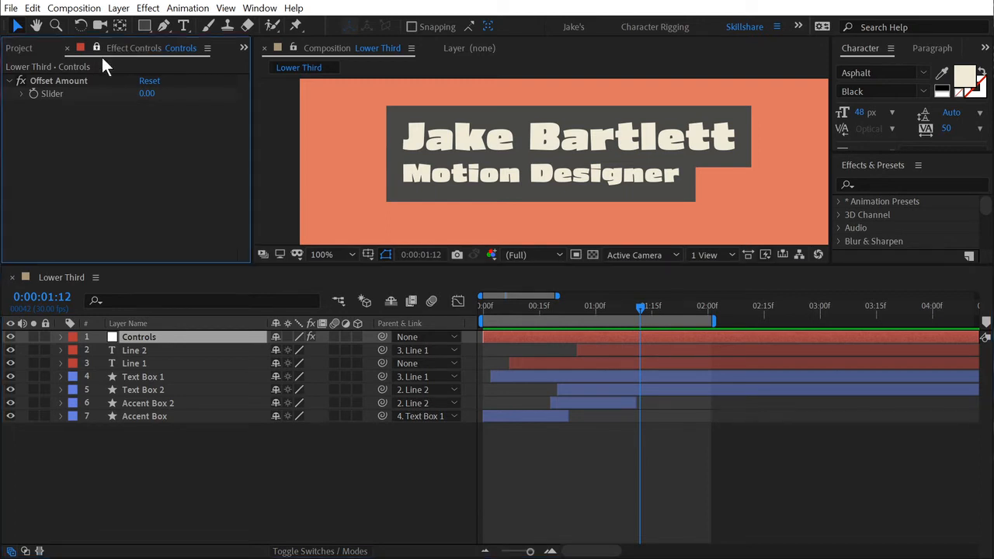
left_click(145, 378)
left_click(148, 398)
left_click(146, 418)
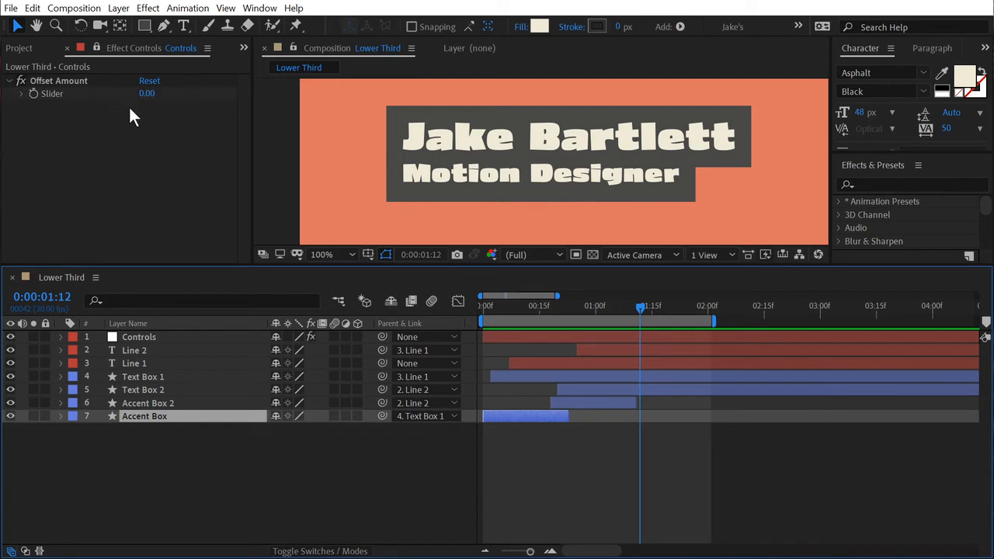
Select both text box and both accent box layers and filter the timeline properties by "amount"
left_click_drag(131, 439, 136, 377)
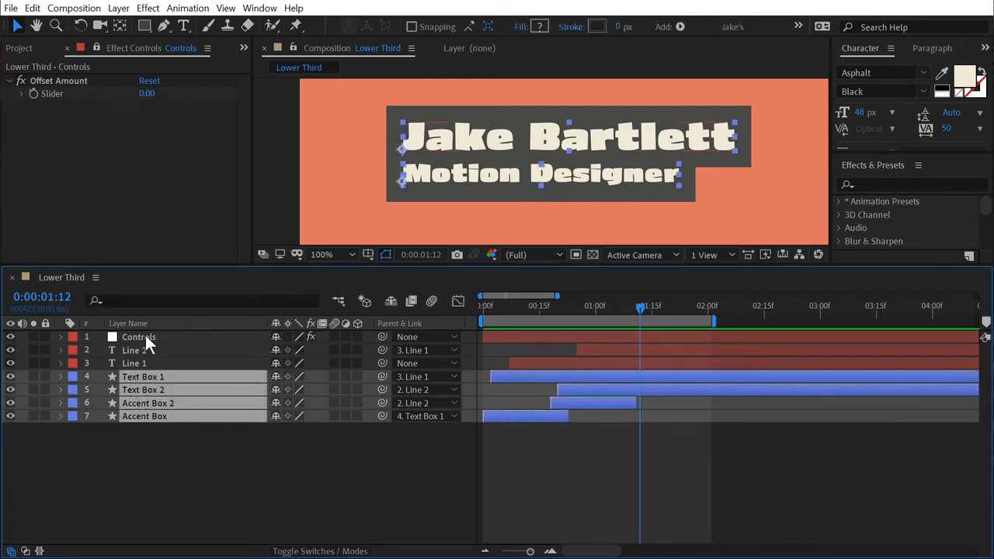
left_click(153, 300)
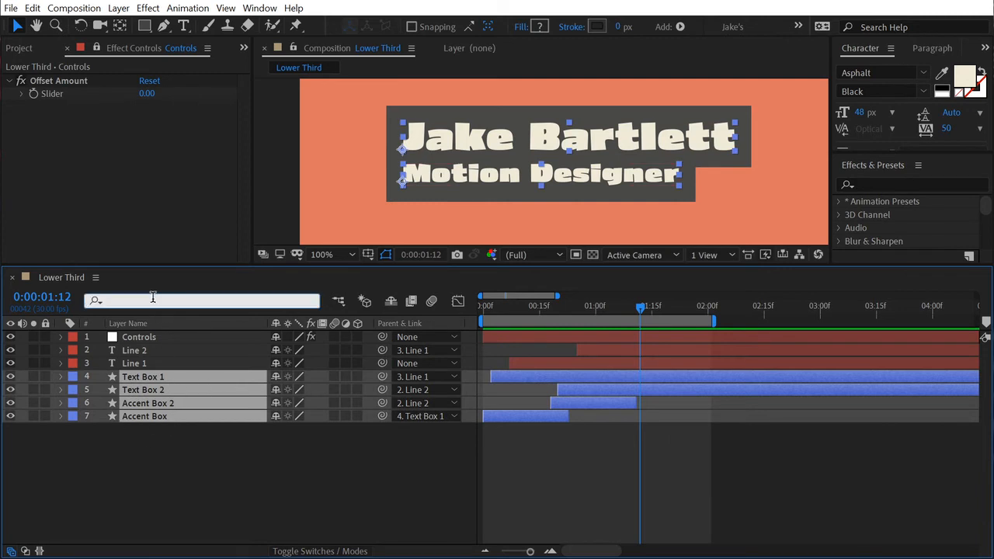
type("amount")
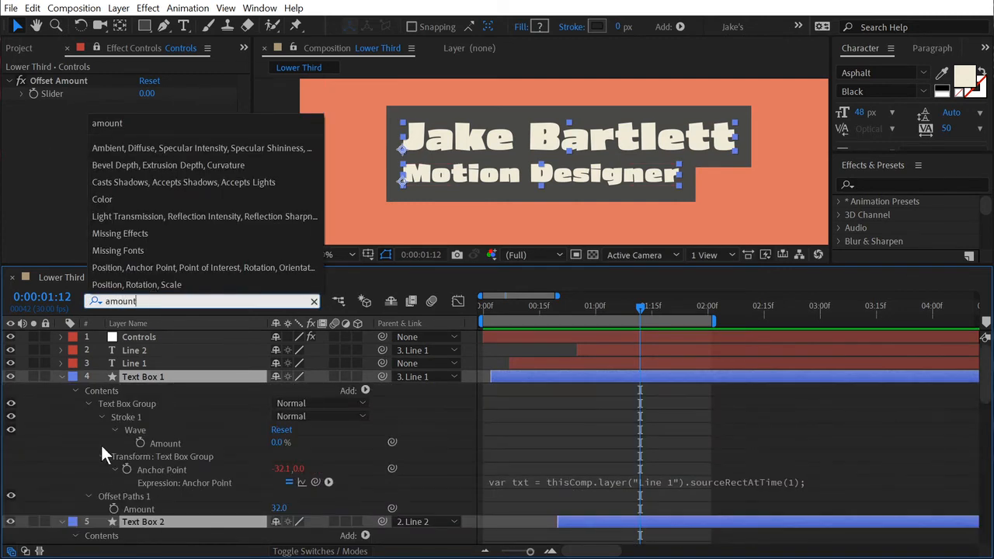
left_click(76, 410)
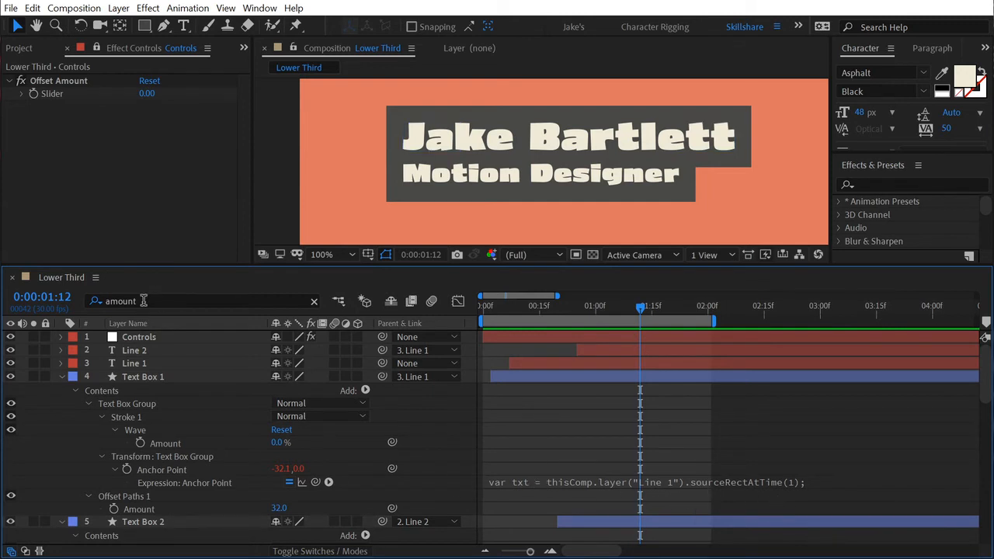
Link Text Box 1's Offset Paths Amount to the Offset Amount slider and set the slider to 15
left_click(134, 496)
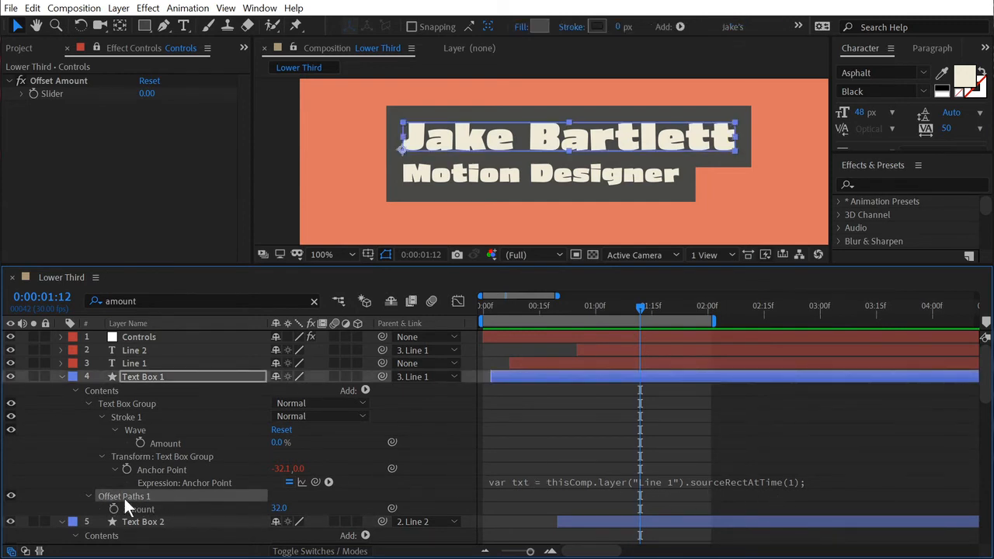
scroll(158, 492, "down", 5)
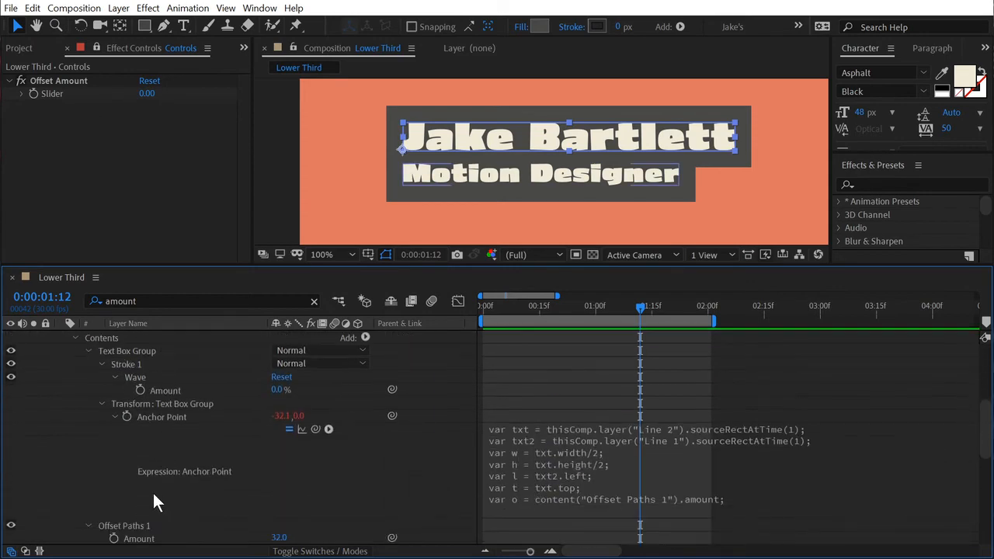
scroll(152, 498, "up", 5)
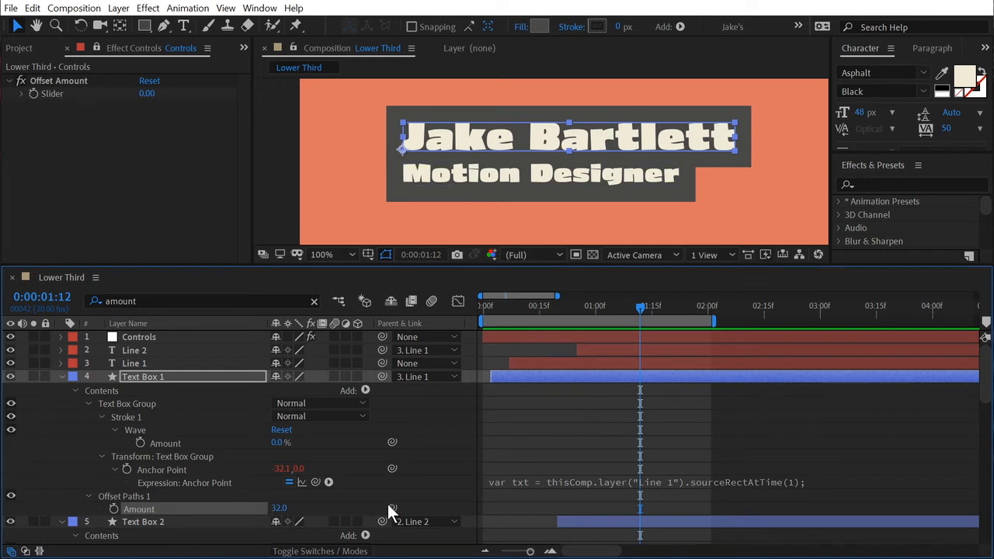
left_click_drag(392, 509, 69, 89)
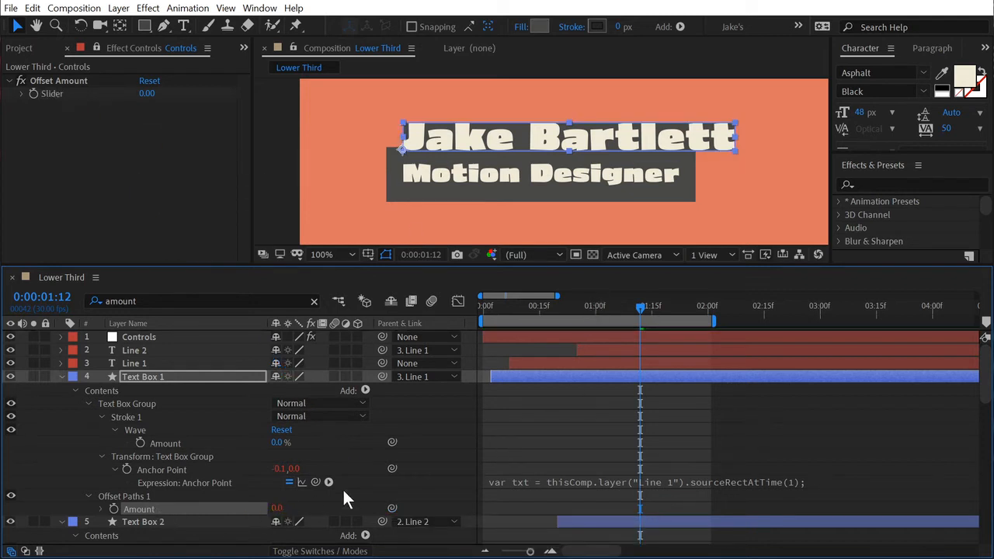
mouse_move(147, 93)
left_mouse_down()
mouse_move(189, 85)
mouse_move(153, 80)
mouse_move(180, 78)
mouse_move(146, 97)
left_mouse_up()
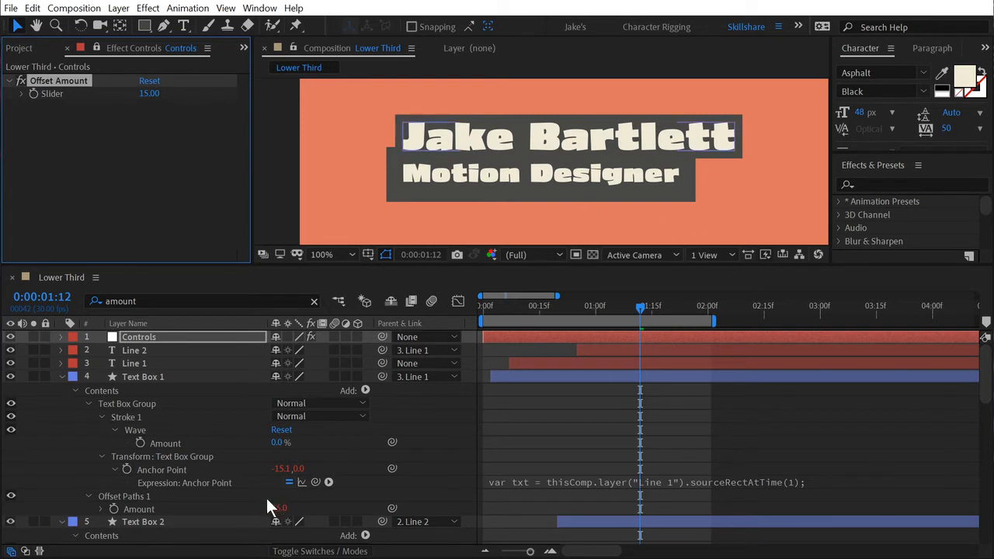
Link Text Box 2's Offset Paths Amount to the Offset Amount slider on the Controls layer
scroll(151, 462, "down", 1)
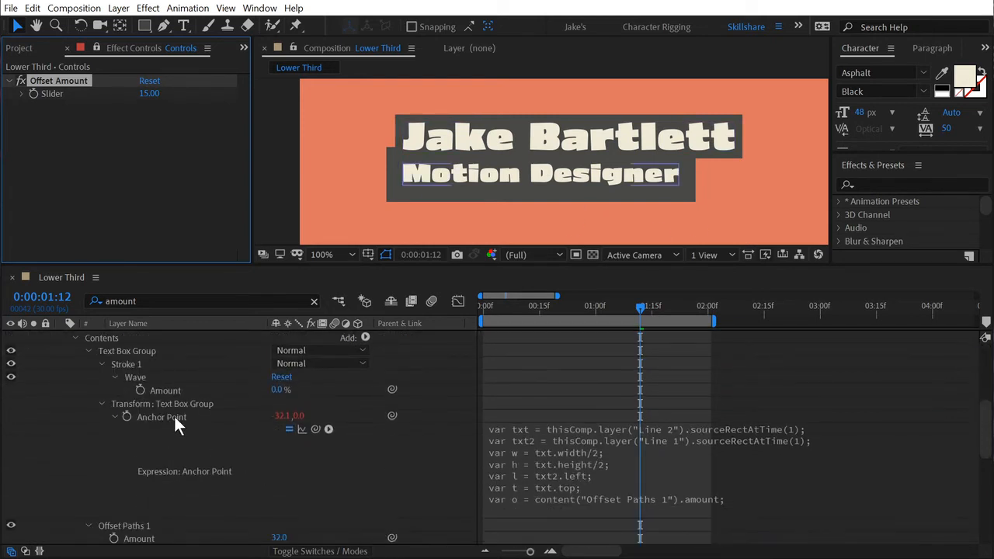
left_click(138, 526)
scroll(209, 493, "down", 1)
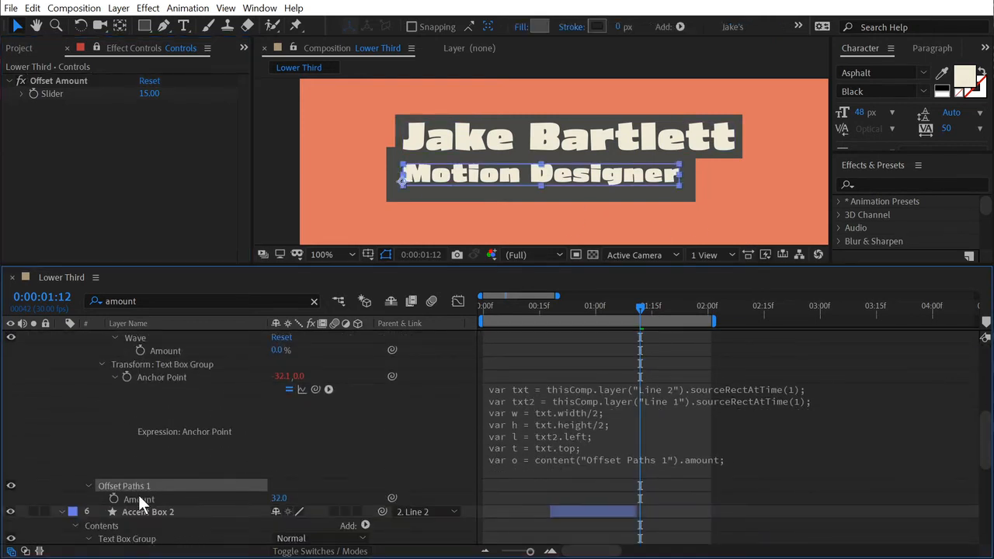
left_click(138, 499)
left_click_drag(392, 500, 47, 94)
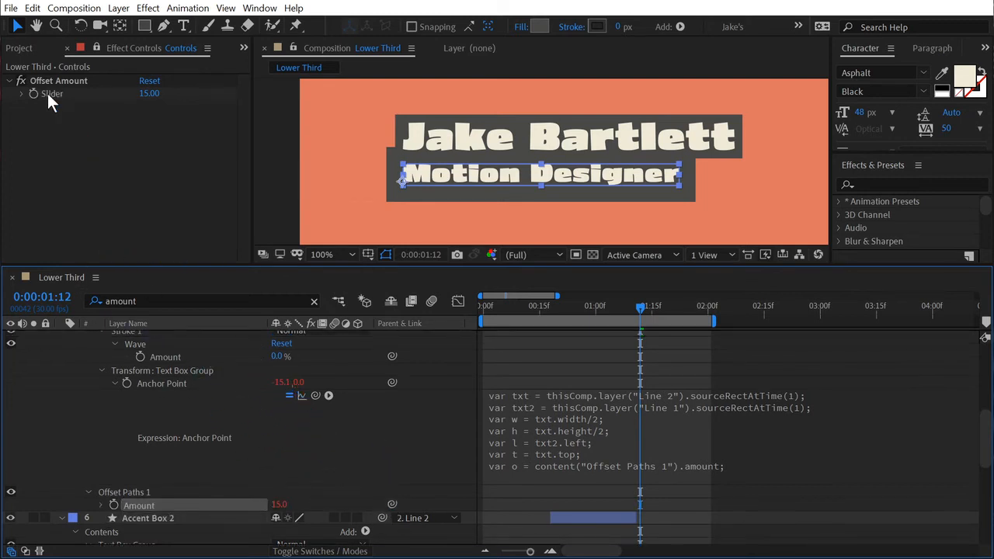
Link the Offset Paths Amounts of Accent Box 2 and Accent Box to the Offset Amount slider
scroll(309, 424, "down", 5)
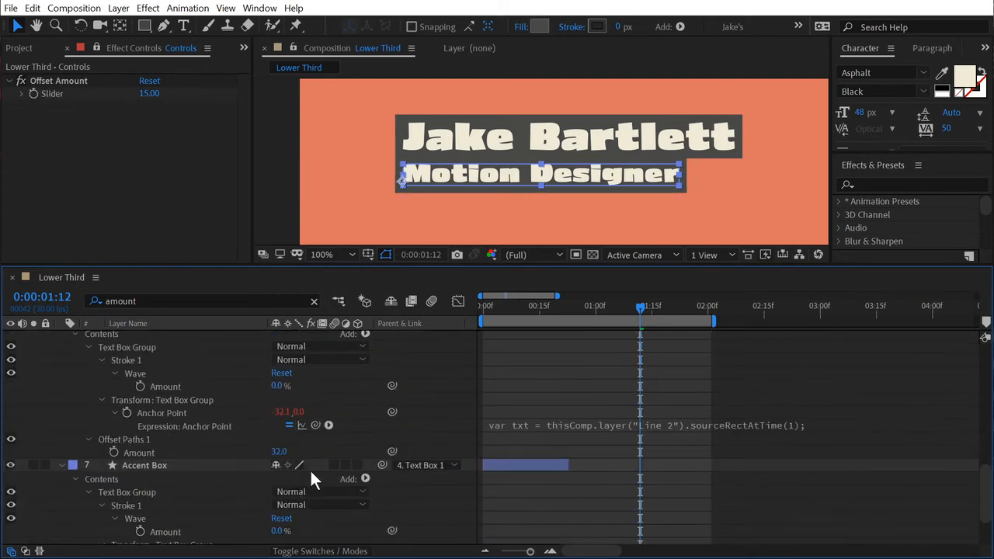
left_click_drag(365, 418, 49, 93)
scroll(337, 480, "down", 3)
left_click_drag(393, 524, 50, 93)
scroll(415, 461, "up", 5)
scroll(415, 460, "up", 3)
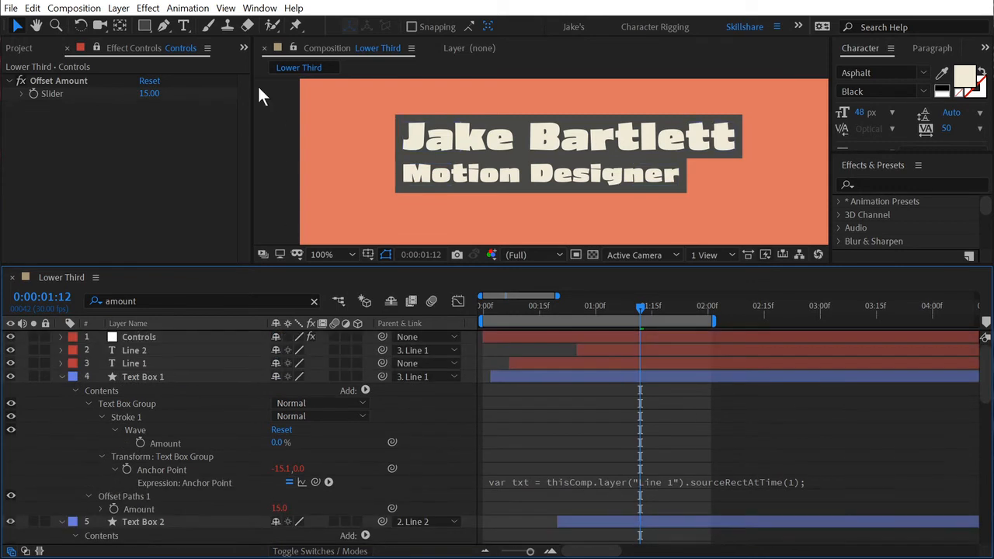
Test the linked boxes by raising the Offset Amount slider to 18 and, with its range expanded, to 100
mouse_move(144, 96)
left_mouse_down()
mouse_move(182, 107)
mouse_move(155, 101)
left_mouse_up()
left_click(33, 103)
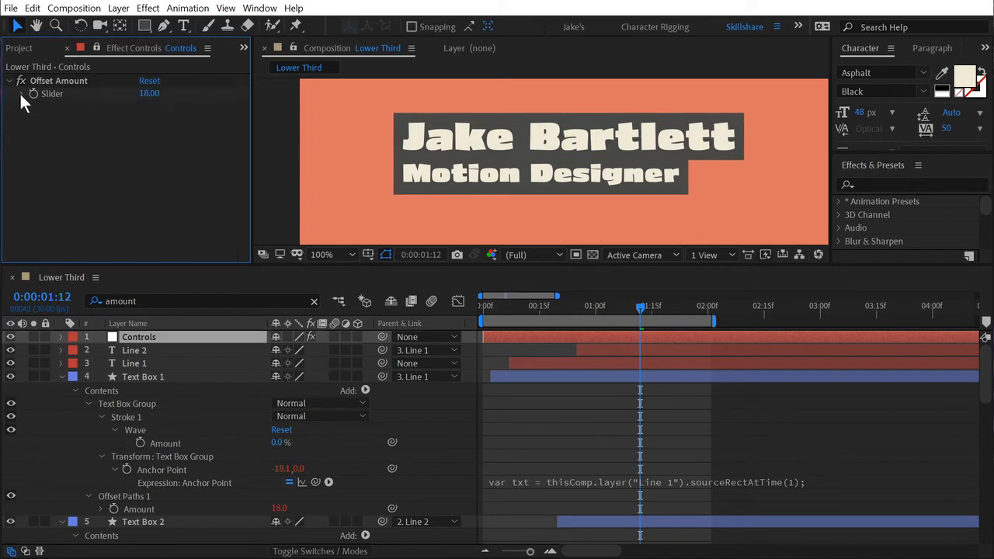
left_click(21, 94)
left_click_drag(75, 115, 252, 124)
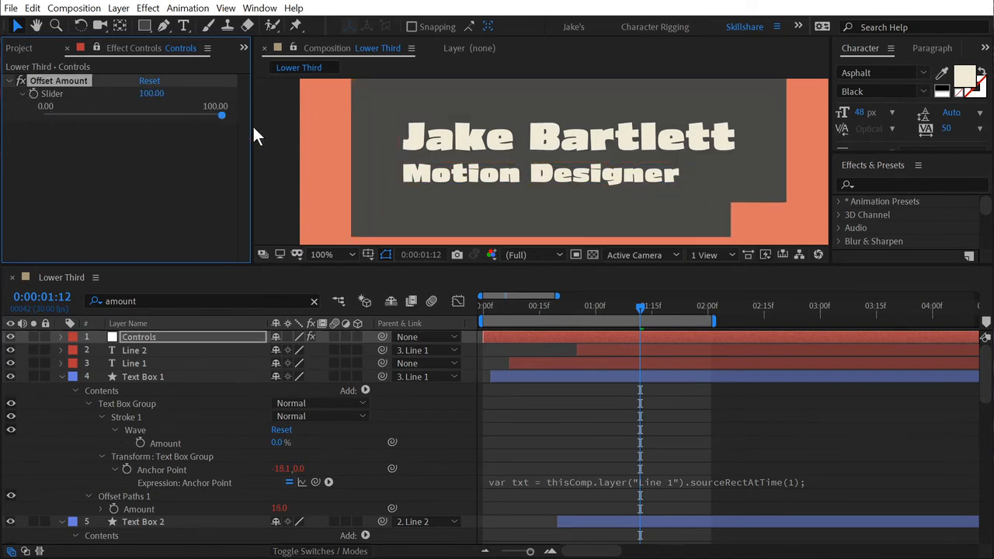
Check the Offset Amount slider's value and range settings without changing them, and lower the slider to 13.97
right_click(56, 92)
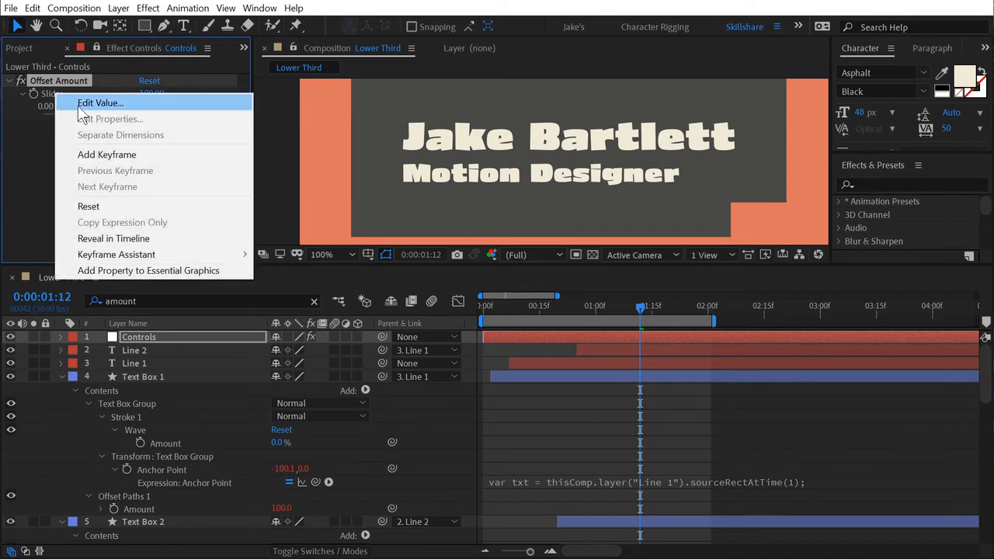
left_click(78, 103)
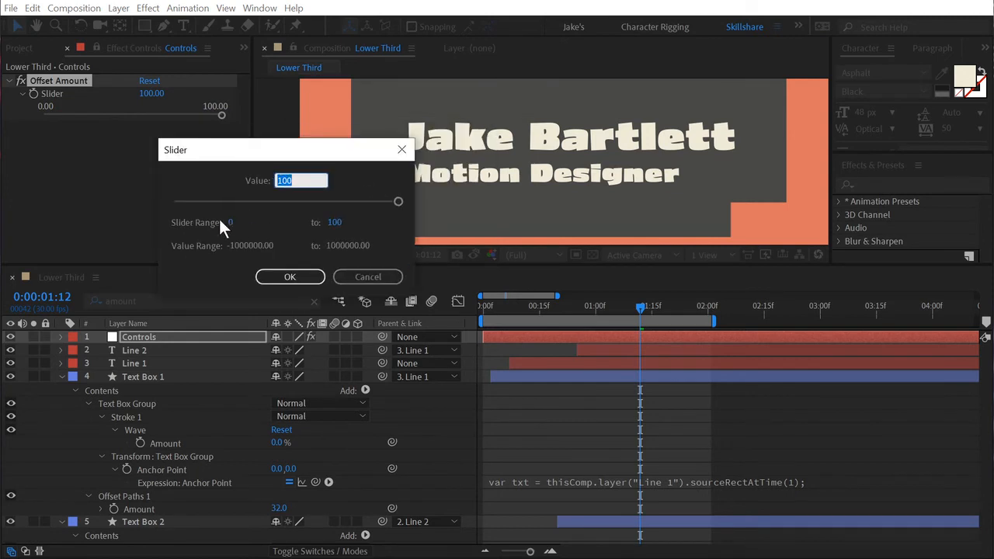
left_click(349, 276)
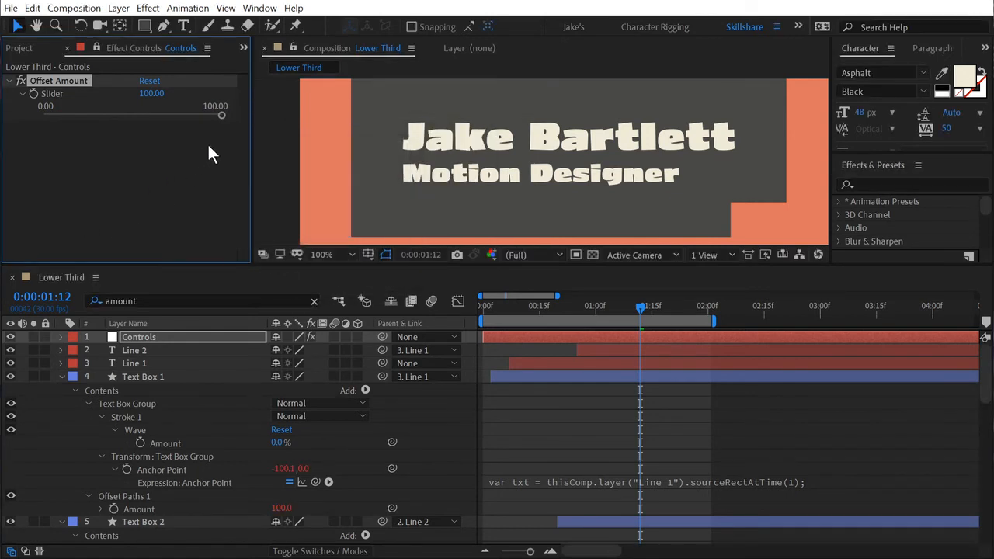
left_click_drag(10, 136, 69, 110)
Clear the "amount" timeline search, collapse the layer properties and reveal the Offset Amount effect under the Controls layer
left_click(159, 342)
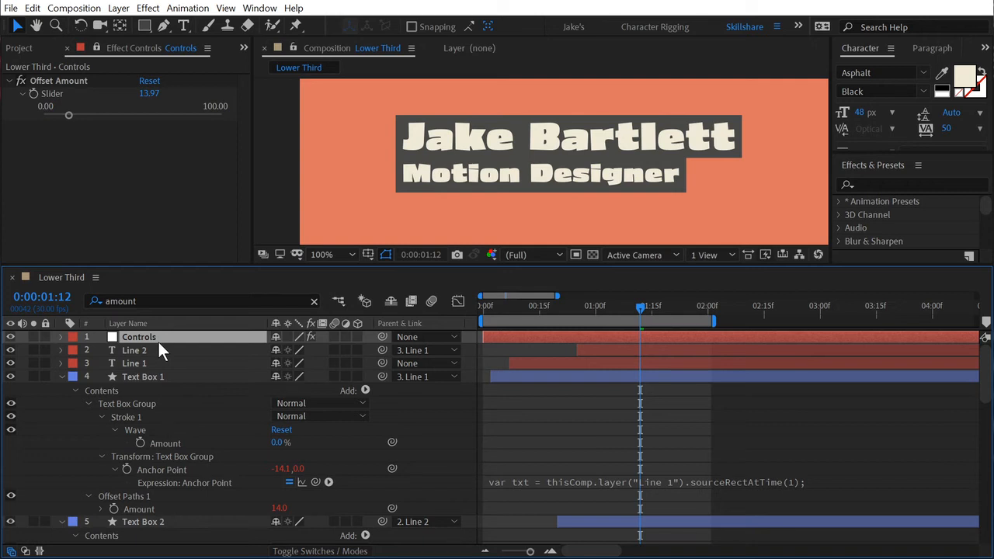
left_click(62, 377)
left_click(155, 302)
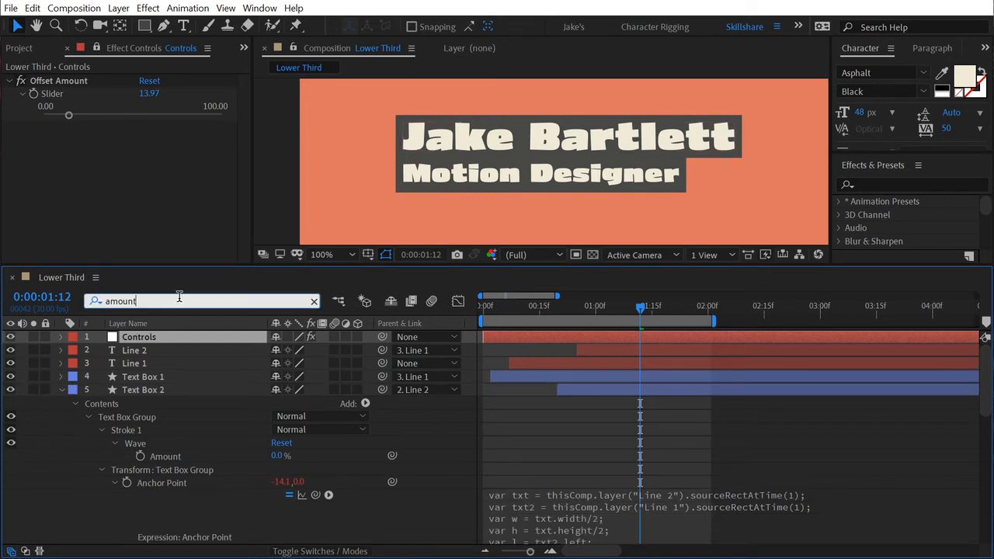
key("e")
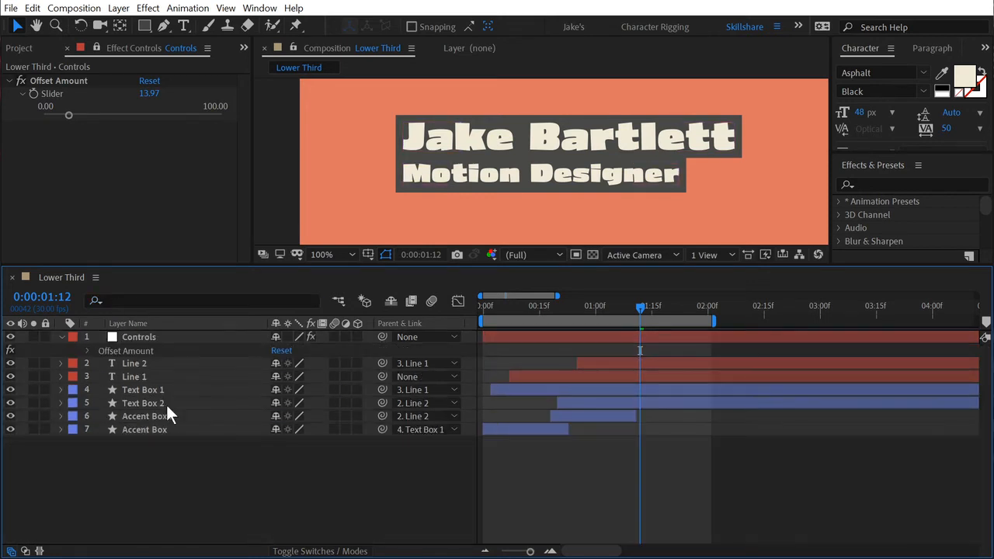
left_click(154, 338)
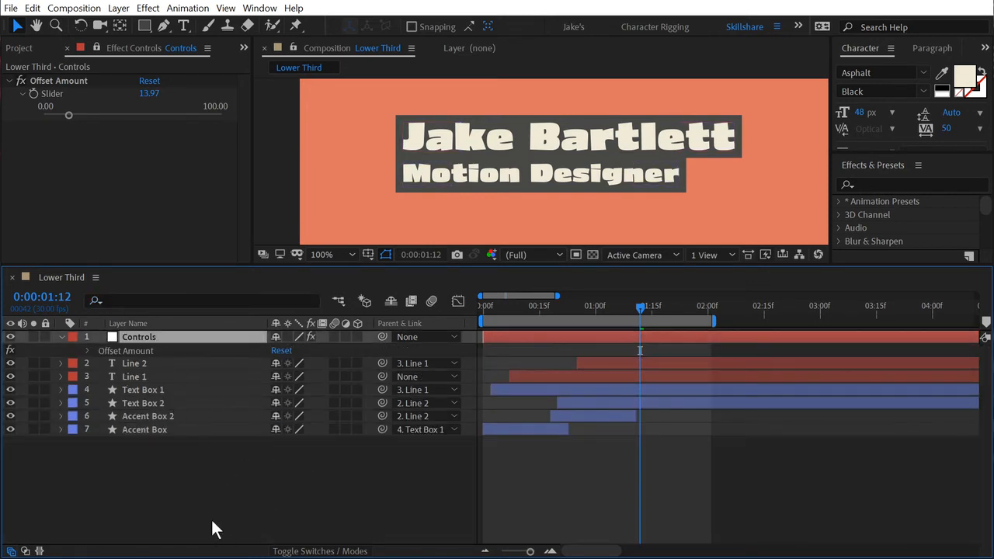
left_click(125, 351)
left_click(143, 338)
Preview the lower third animation and scrub through the reveal of Line 2 and its accent box
key("space")
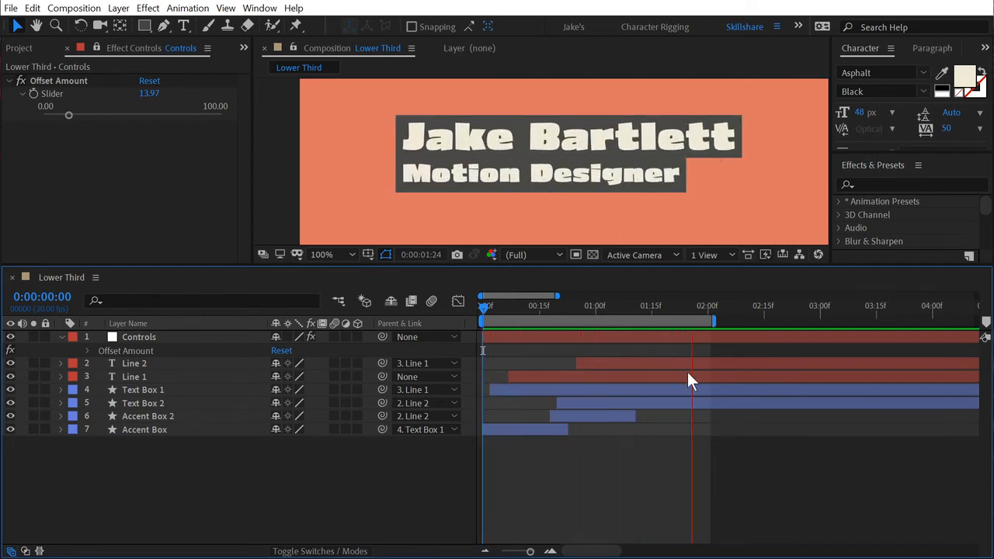
left_click_drag(509, 304, 631, 319)
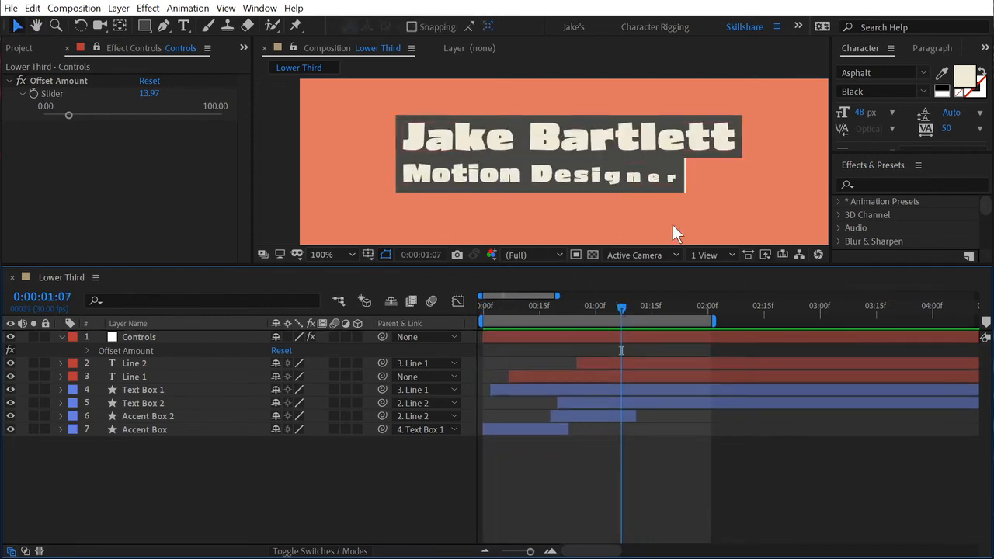
left_click_drag(567, 305, 595, 315)
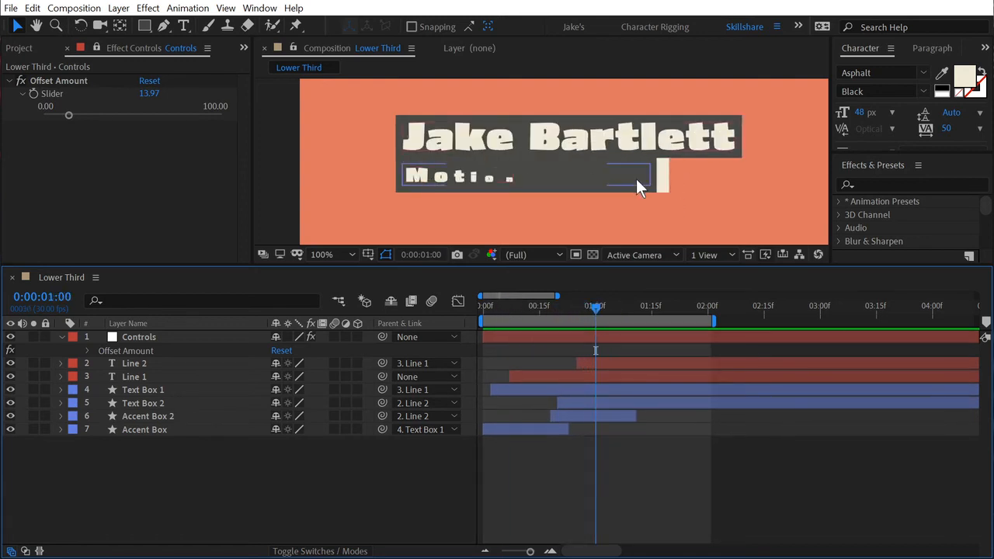
left_click_drag(593, 306, 660, 308)
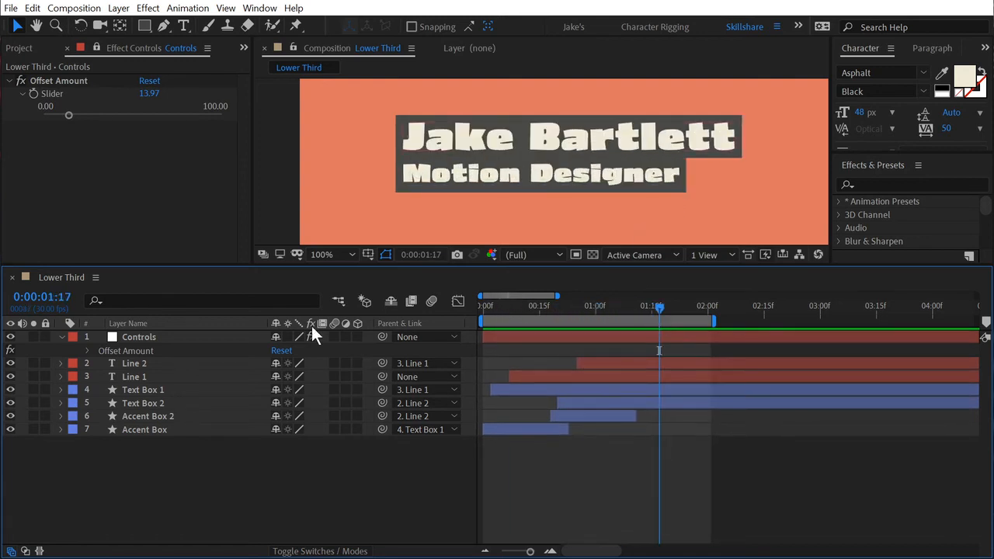
Test the parenting by moving Line 1 slightly down and returning it to its original position
mouse_move(674, 141)
left_mouse_down()
mouse_move(674, 167)
mouse_move(681, 145)
mouse_move(673, 147)
left_mouse_up()
left_click(137, 365)
left_click(147, 377)
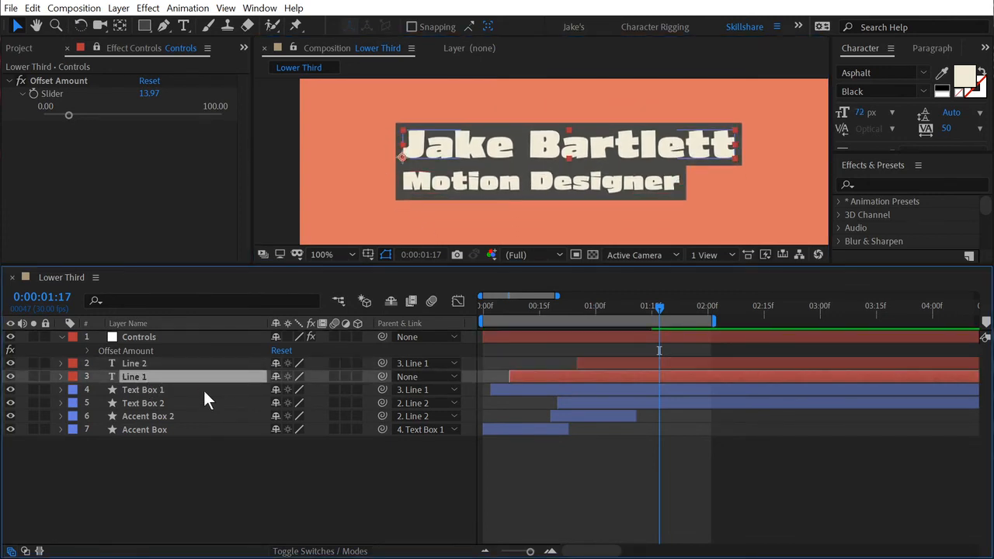
key("shift+Up")
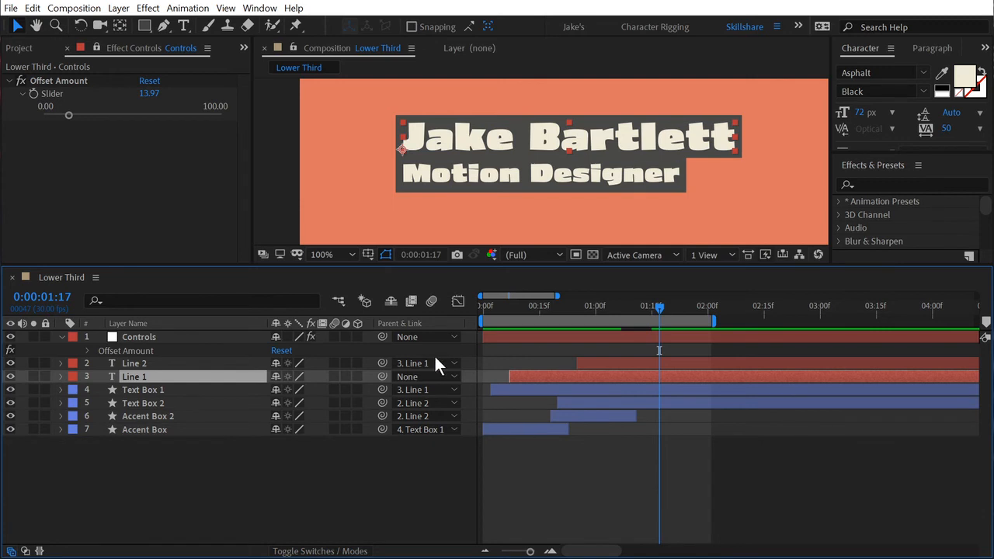
Remove Line 2's parent link to Line 1 by setting its parent to None
left_click(207, 365)
left_click(421, 366)
left_click(425, 377)
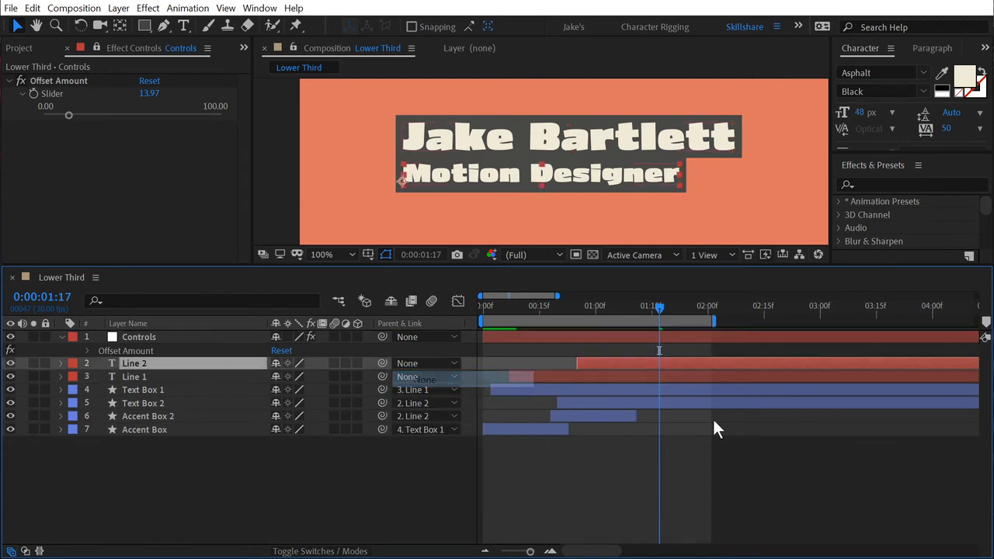
mouse_move(664, 304)
left_mouse_down()
mouse_move(526, 309)
mouse_move(648, 310)
left_mouse_up()
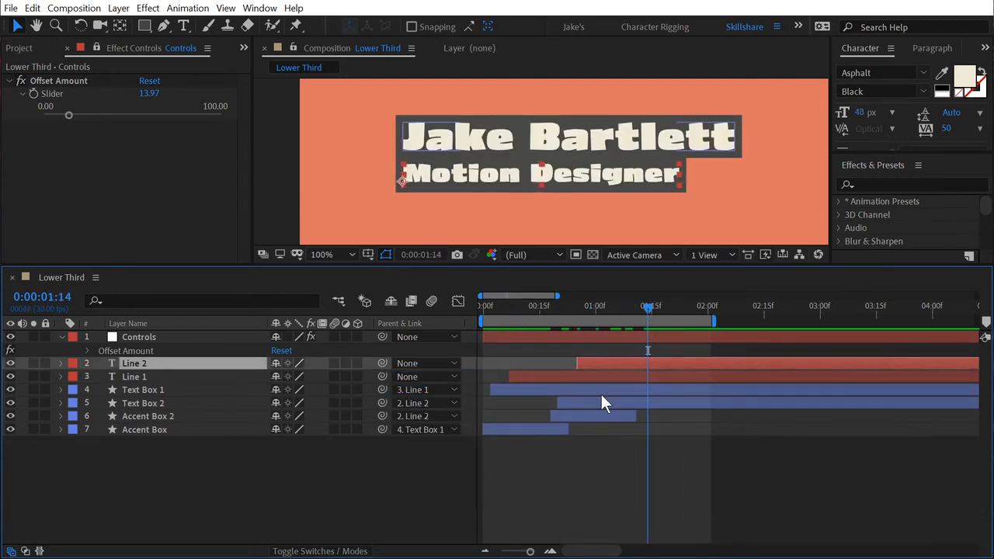
Shift Line 2, Text Box 2 and Accent Box 2 together along the timeline so Accent Box 2 starts at about 2:11
left_click(172, 403, "ctrl")
left_click(173, 416, "ctrl")
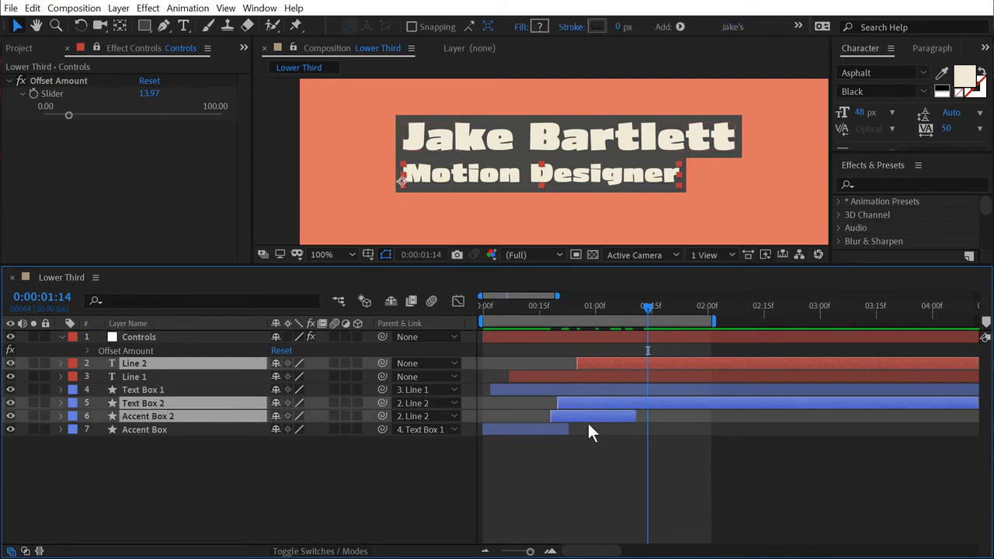
left_click(625, 363)
left_click(608, 403, "ctrl")
left_click(577, 414, "ctrl")
key("ctrl+z")
left_click_drag(621, 304, 478, 310)
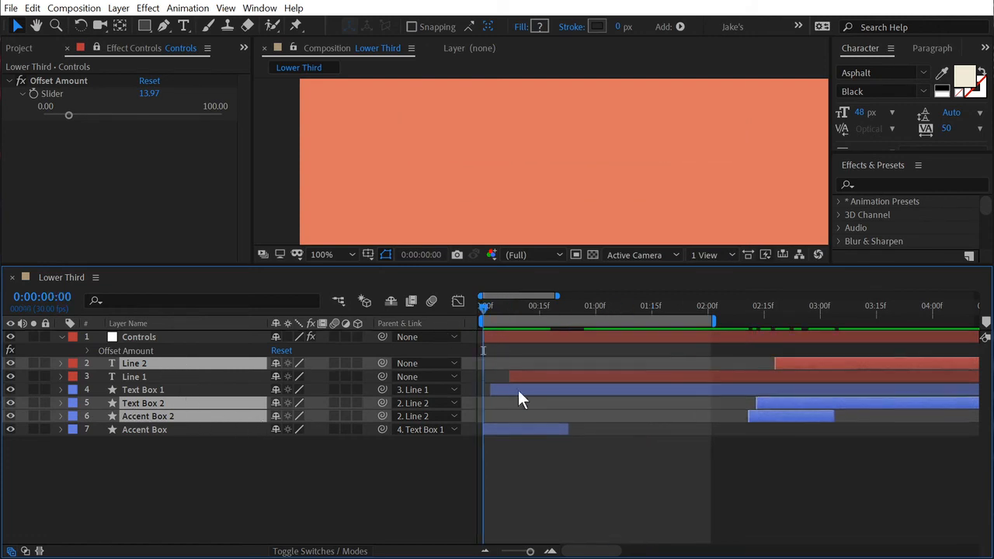
Preview the first line's animation from the start of the composition, stopping at about 1:08
left_click(578, 466)
key("space")
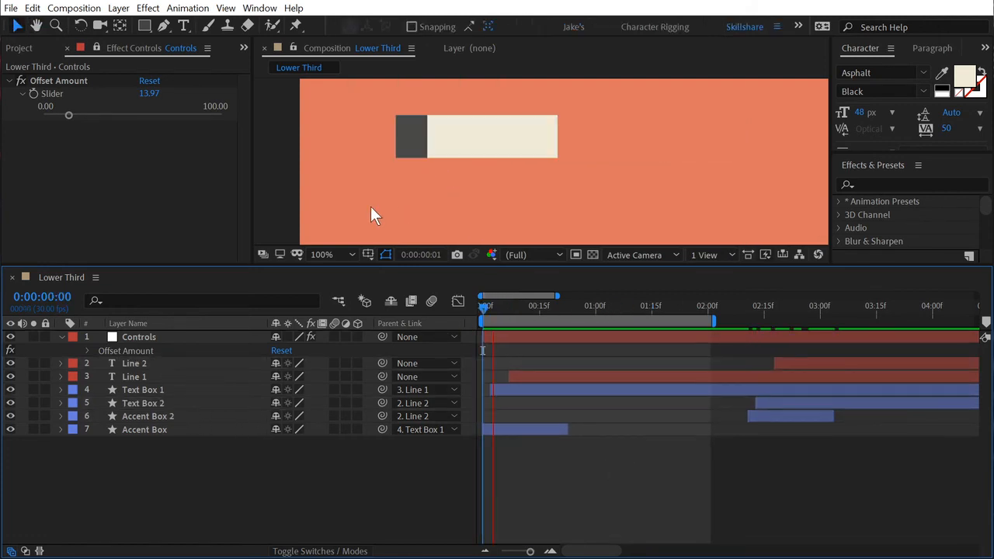
key("space")
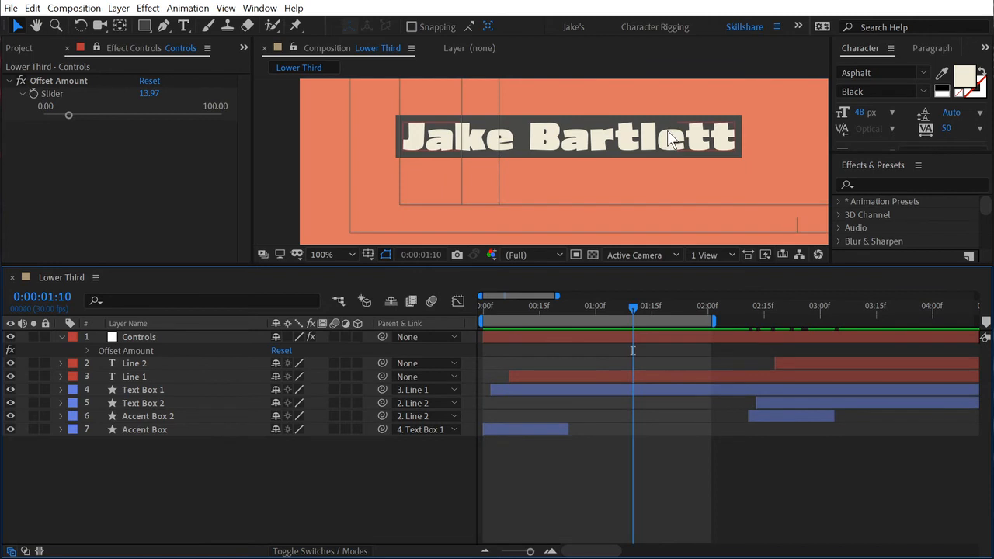
key("Home")
key("space")
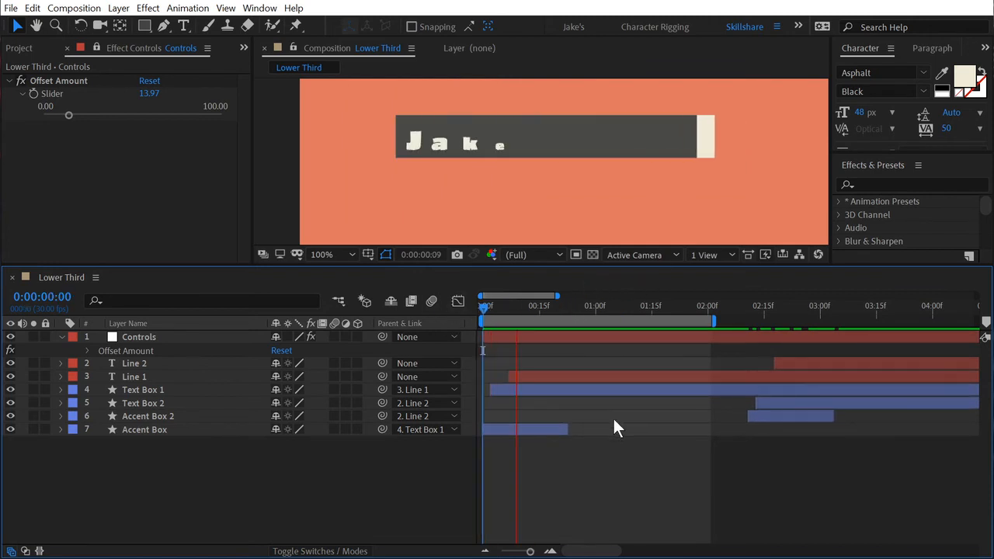
key("space")
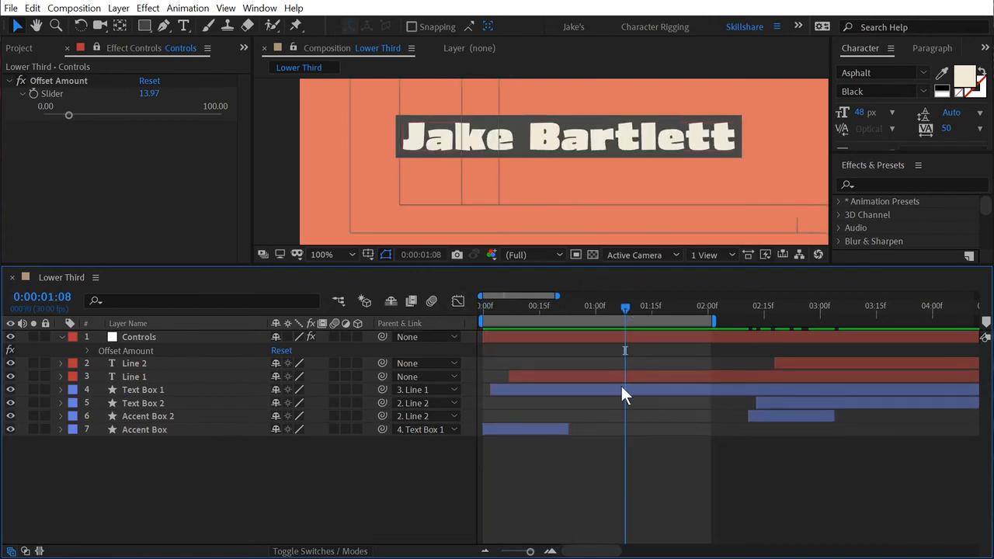
Keyframe Line 1's Position at 1:08 and, ten frames earlier at 0:28, lower the layer to 199.4, 919.5
left_click(559, 128)
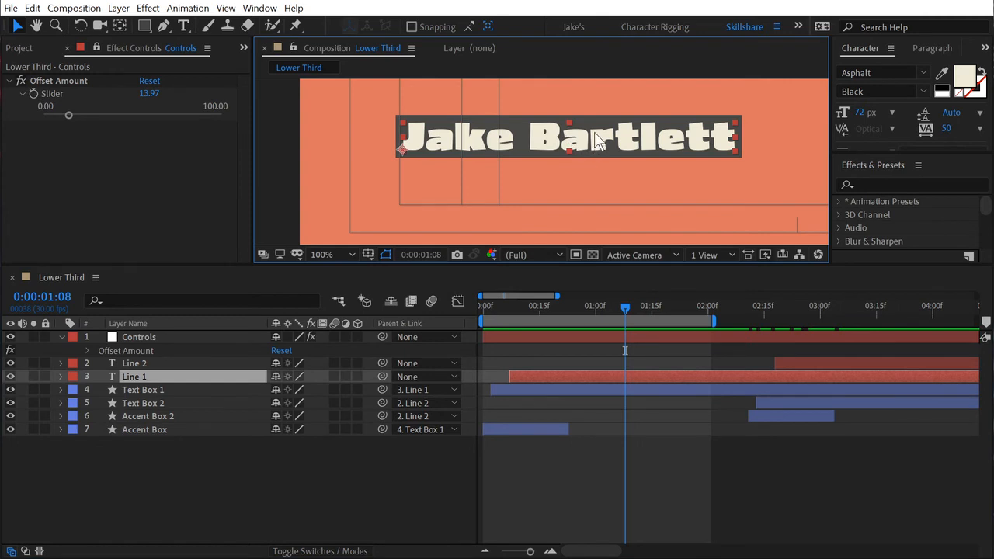
key("alt+shift+p")
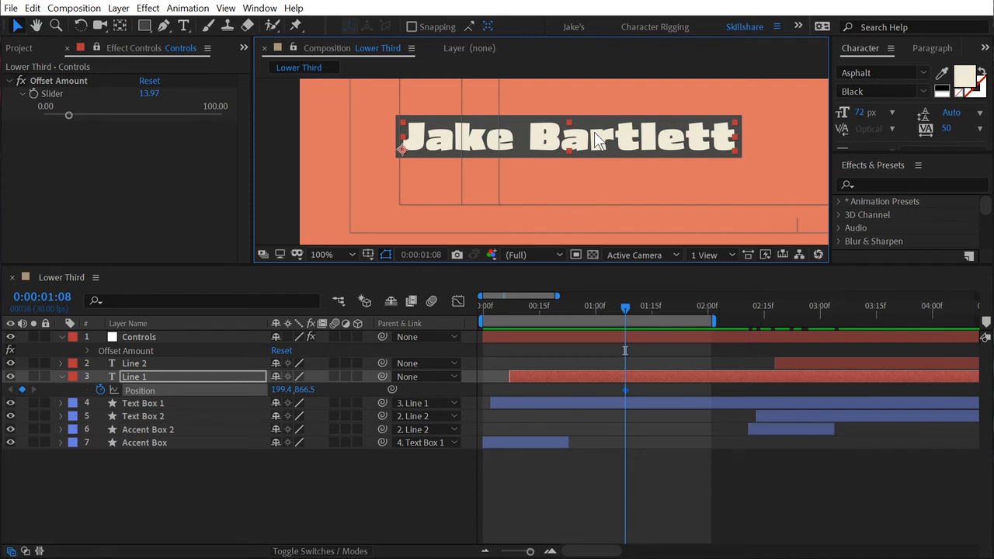
key("shift+Page_Up")
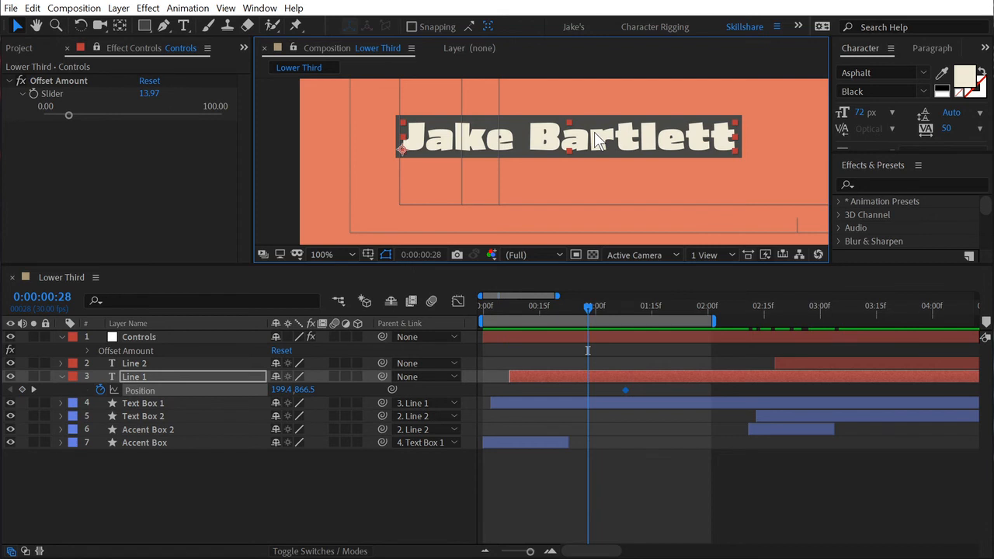
left_click_drag(298, 389, 338, 391)
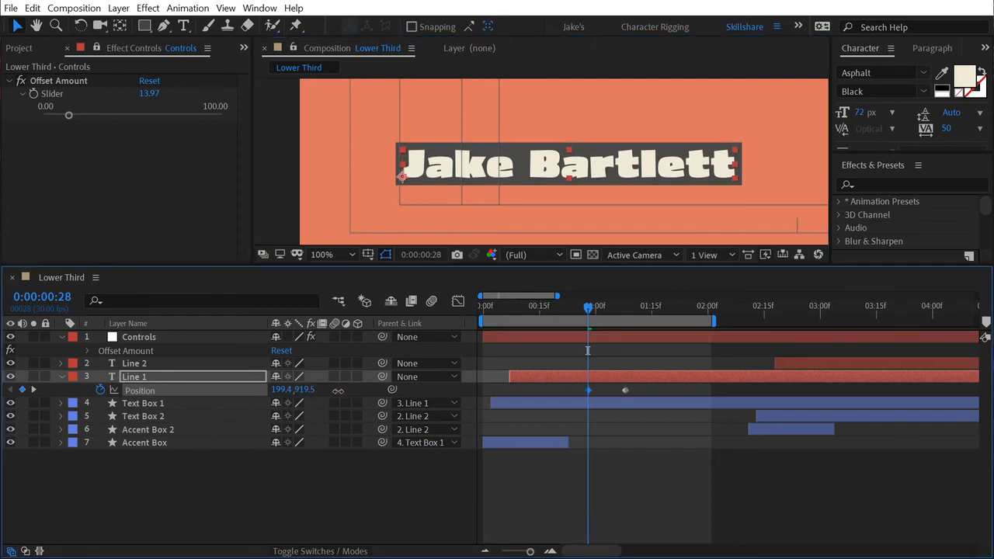
left_click(607, 495)
Reveal Text Box 1's keyframes and add a Position keyframe to Line 1 at 0:22, aligned with the box's last Scale keyframe
left_click_drag(500, 309, 570, 309)
left_click(552, 402)
key("u")
key("ctrl+Up")
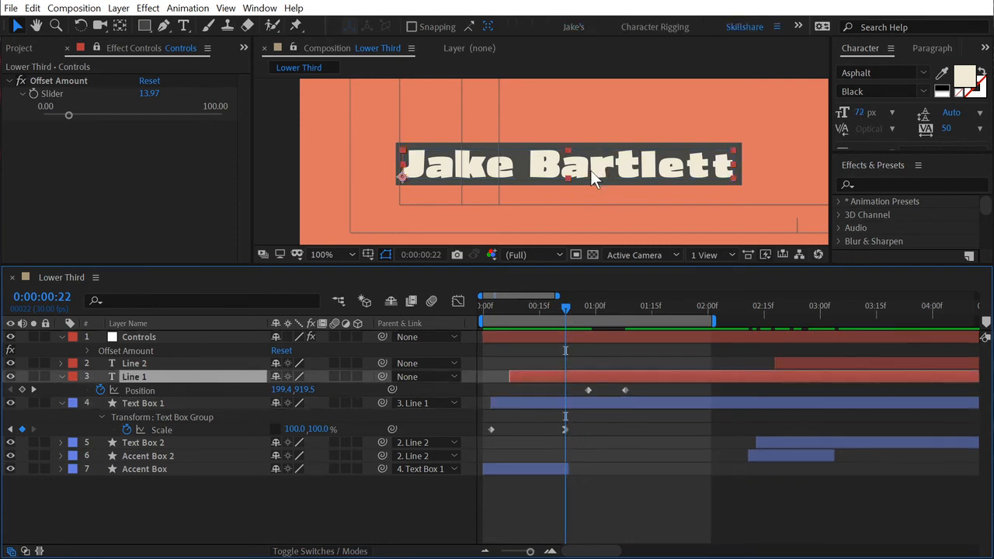
left_click(22, 389)
Add a starting Position keyframe of 111.4, 919.5 to Line 1 and align it with Text Box 1's first Scale keyframe
key("i")
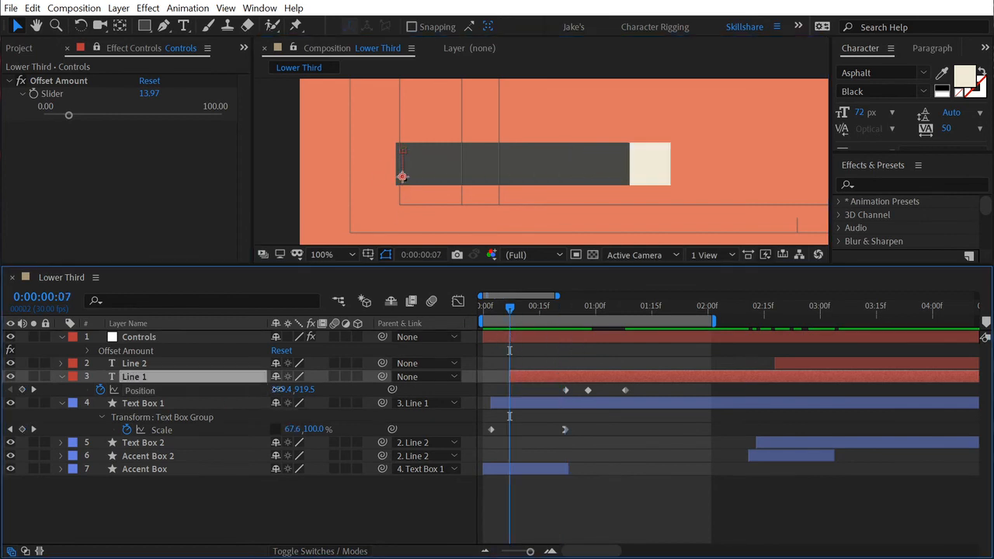
left_click_drag(281, 389, 192, 371)
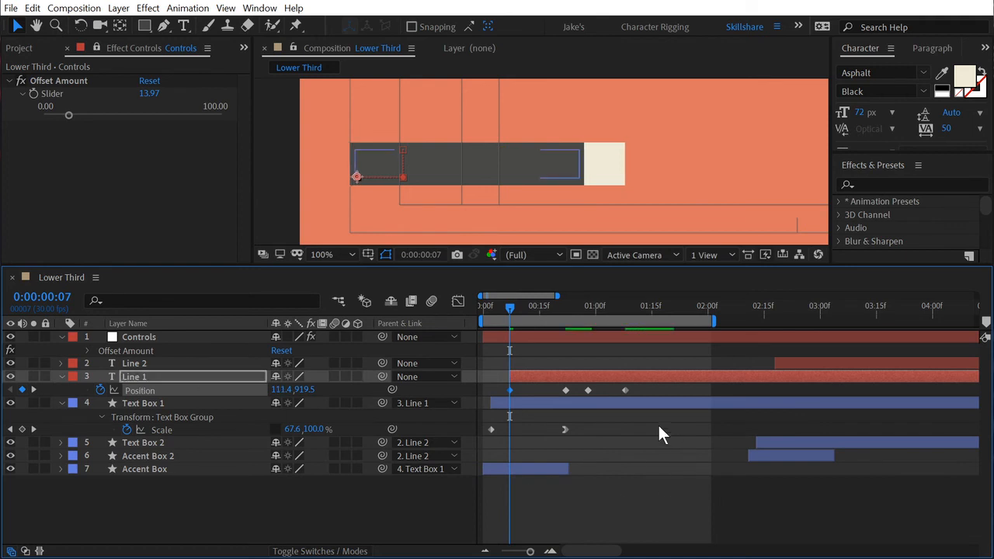
key("Page_Down")
left_click_drag(510, 390, 491, 391)
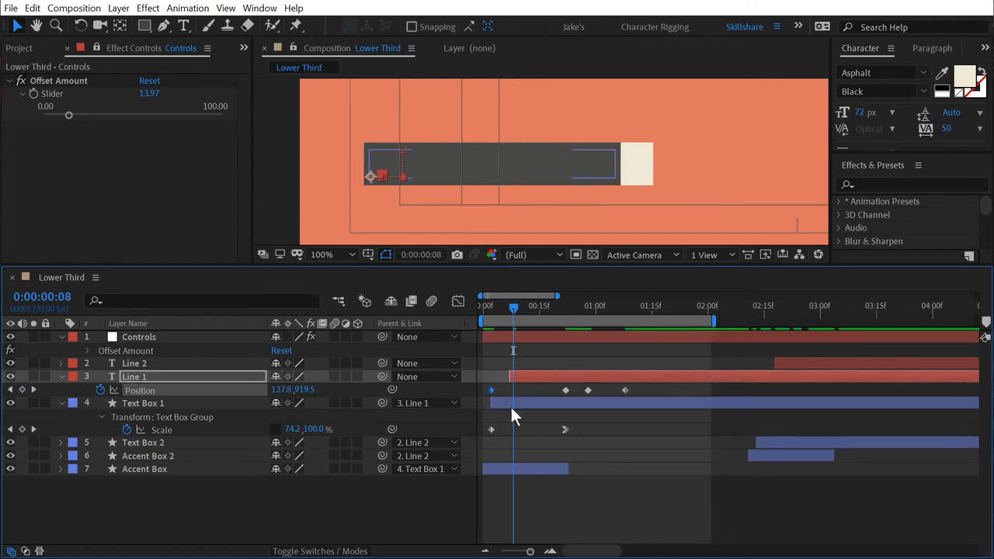
Preview Line 1's slide-in and upward movement together with Text Box 1 from the start
left_click(510, 404)
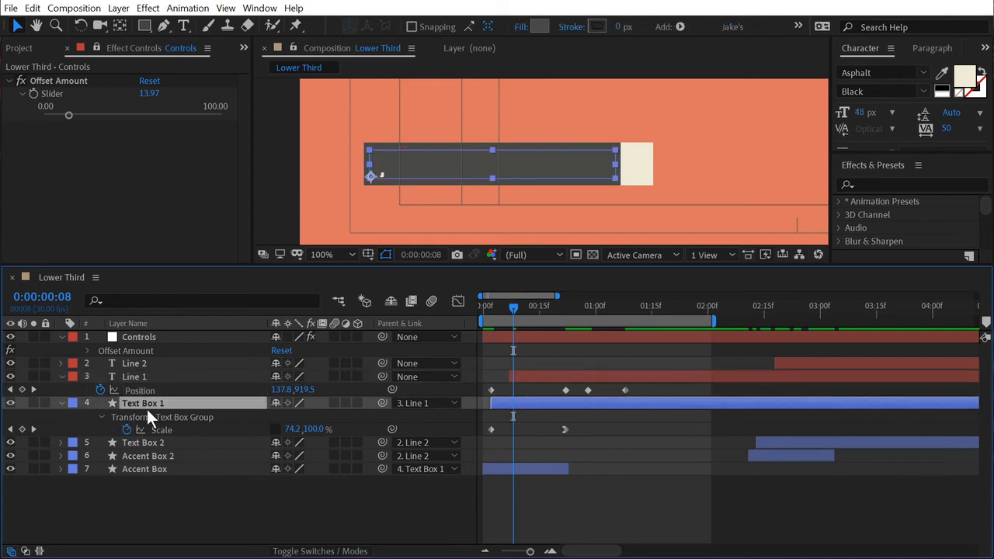
left_click_drag(504, 308, 434, 315)
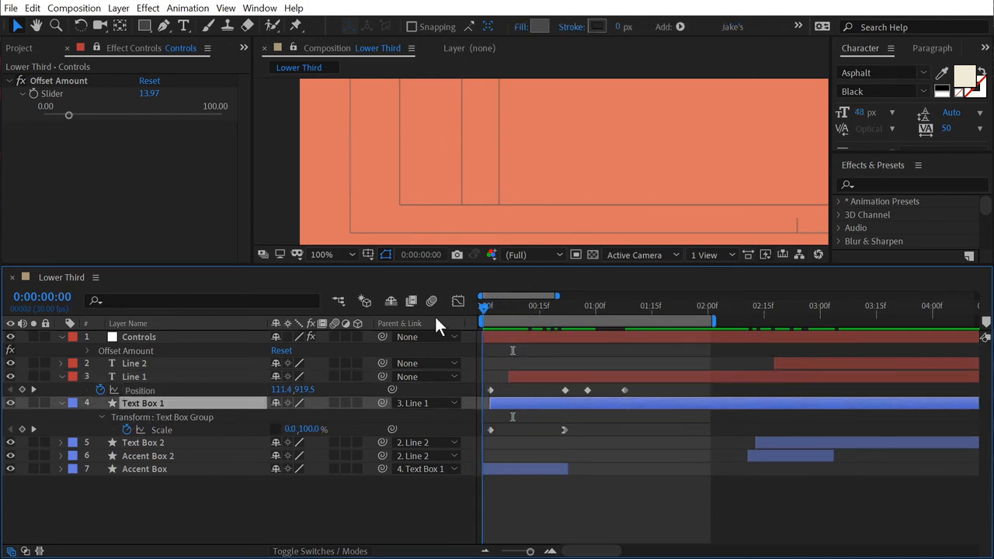
key("space")
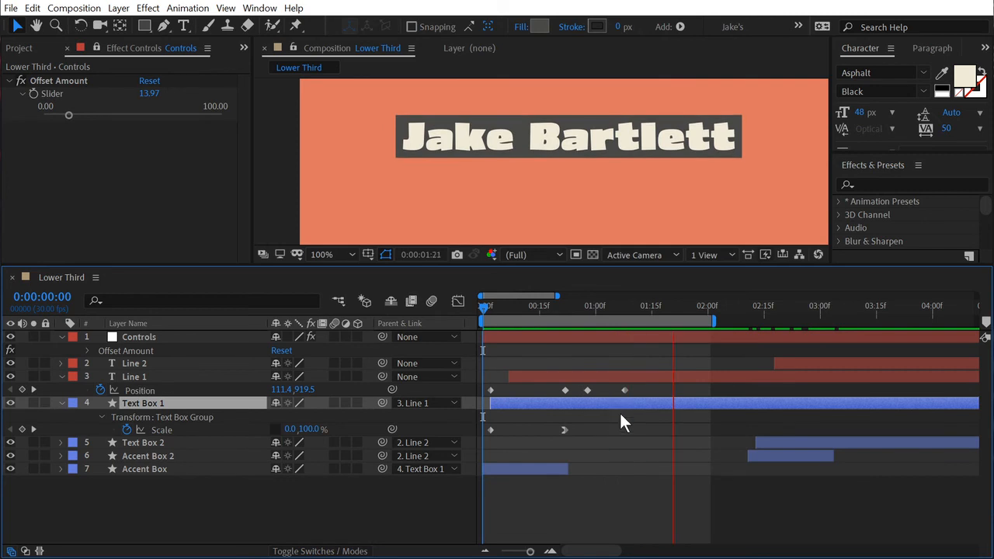
key("space")
Easy Ease all four of Line 1's Position keyframes in the speed graph, strengthen the easing, and make the slide-in start at peak speed
left_click_drag(639, 388, 484, 397)
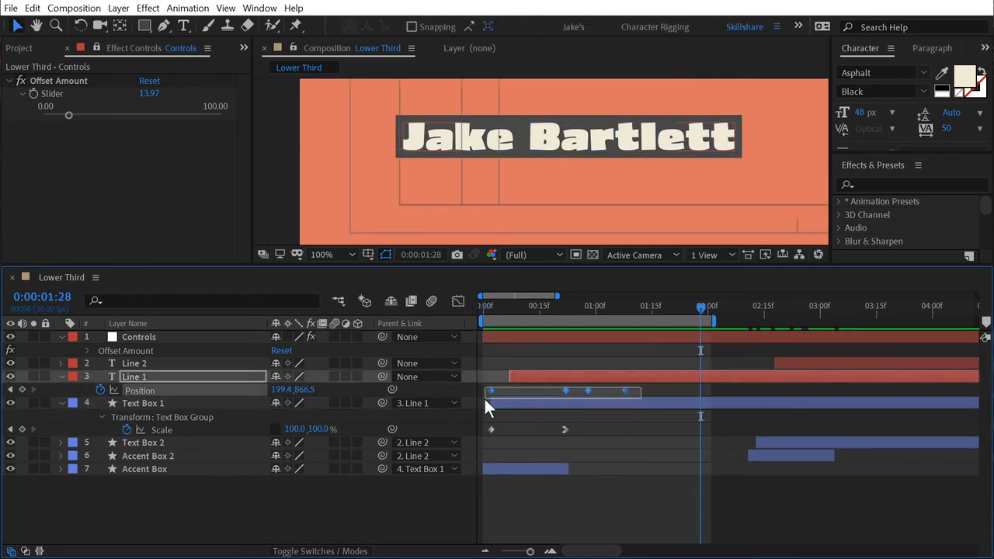
left_click(459, 301)
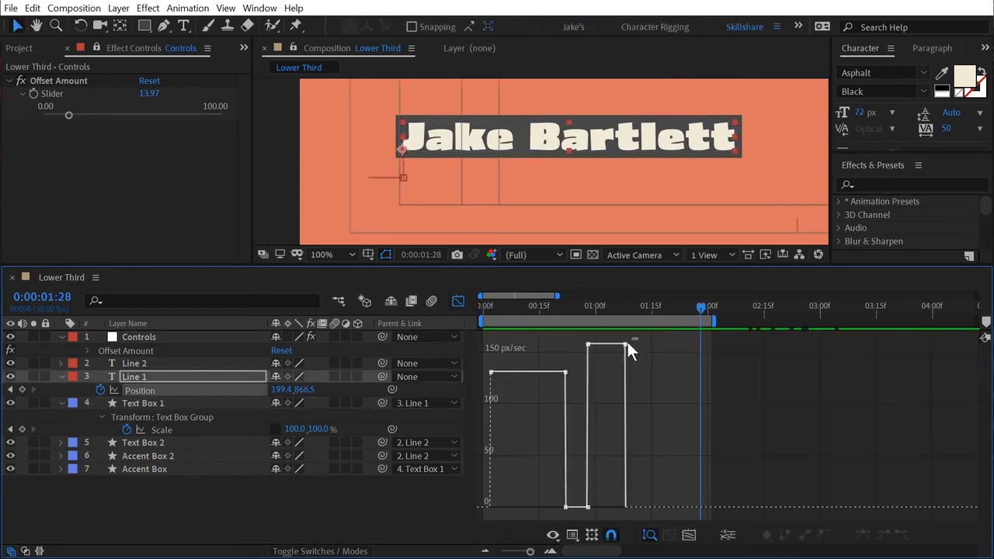
left_click_drag(628, 341, 477, 511)
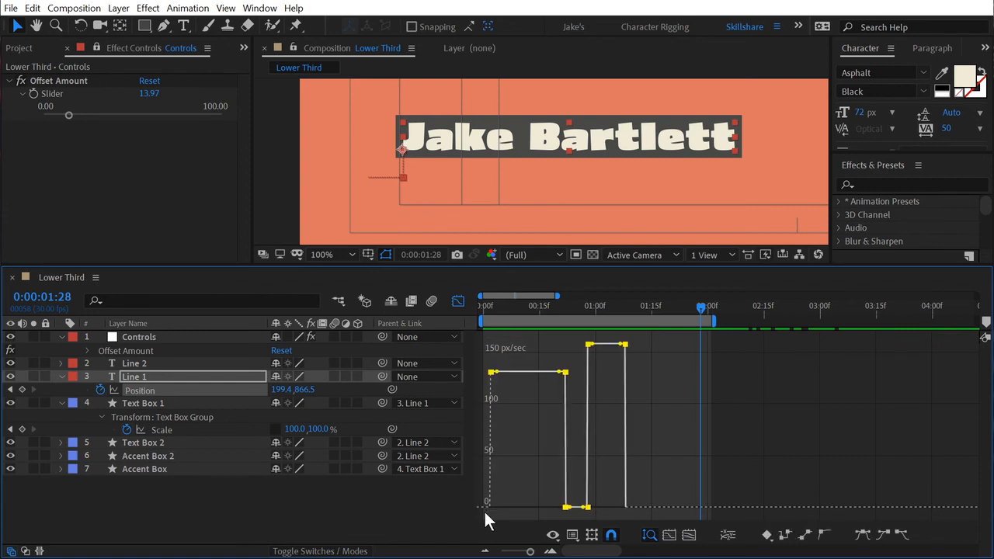
left_click(862, 534)
left_click_drag(655, 495, 533, 511)
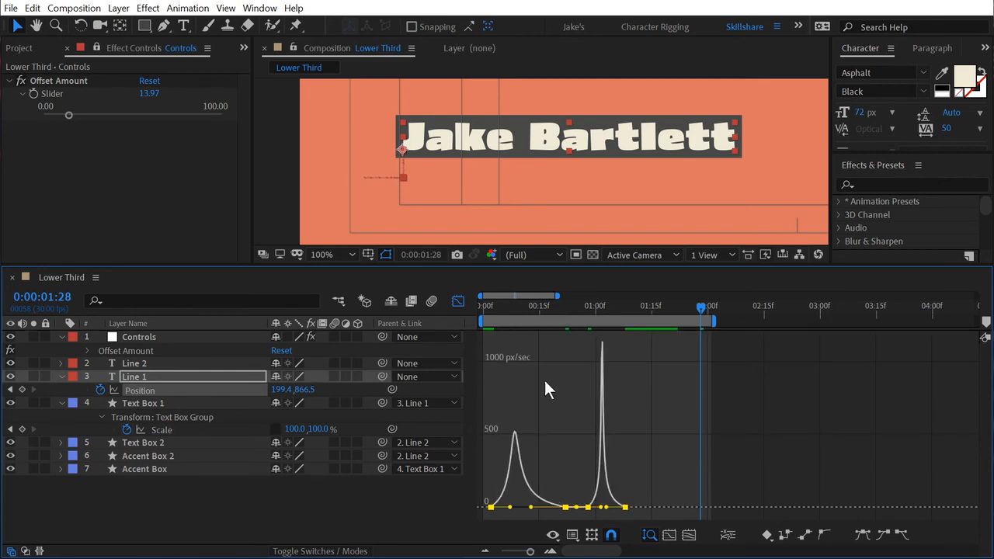
key("space")
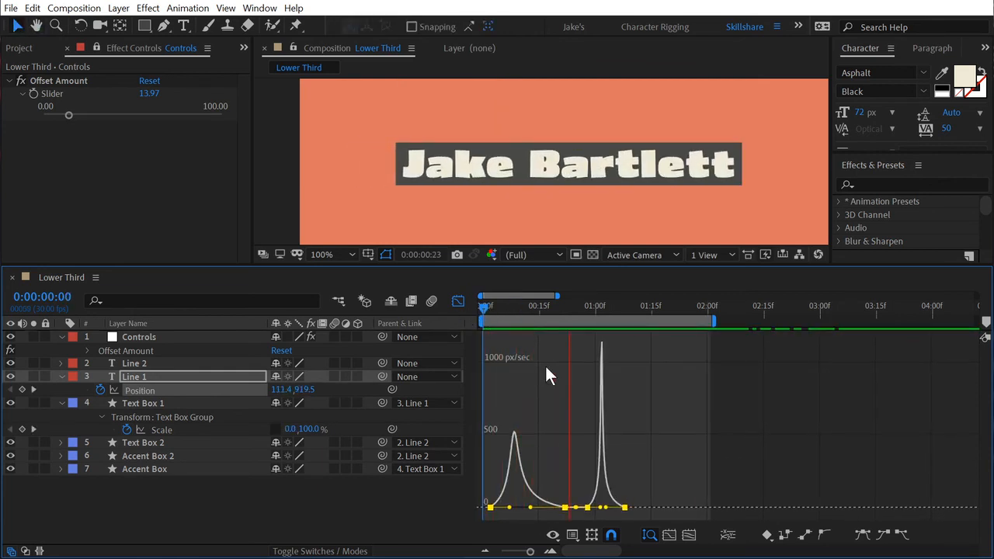
left_click_drag(515, 499, 493, 509)
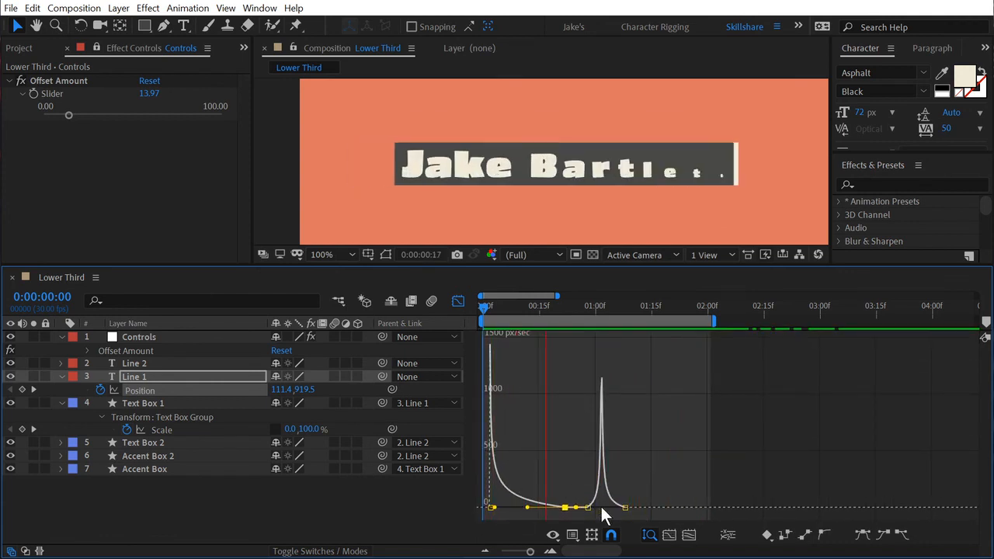
left_click_drag(604, 305, 523, 303)
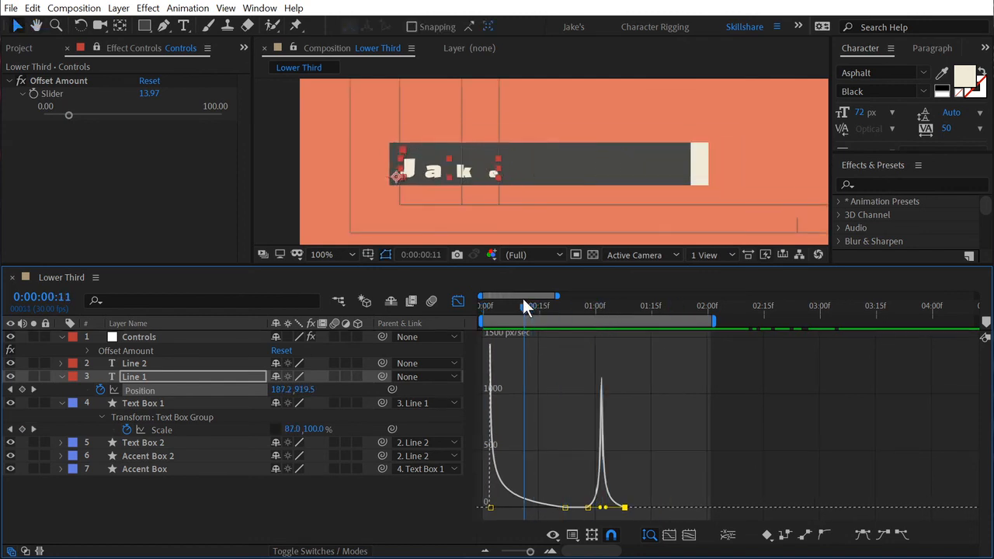
Move Line 1's third Position keyframe one frame earlier to 0:27 and its last one to about 1:20 to slow the upward move
left_click(459, 301)
key("F2")
left_click_drag(624, 389, 650, 388)
left_click_drag(588, 390, 584, 391)
key("space")
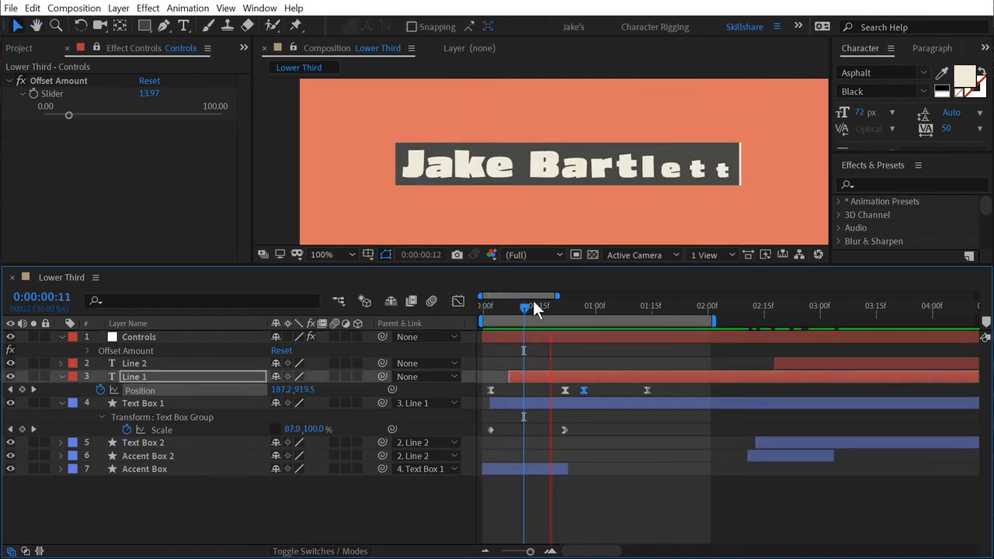
key("space")
left_click_drag(646, 390, 656, 388)
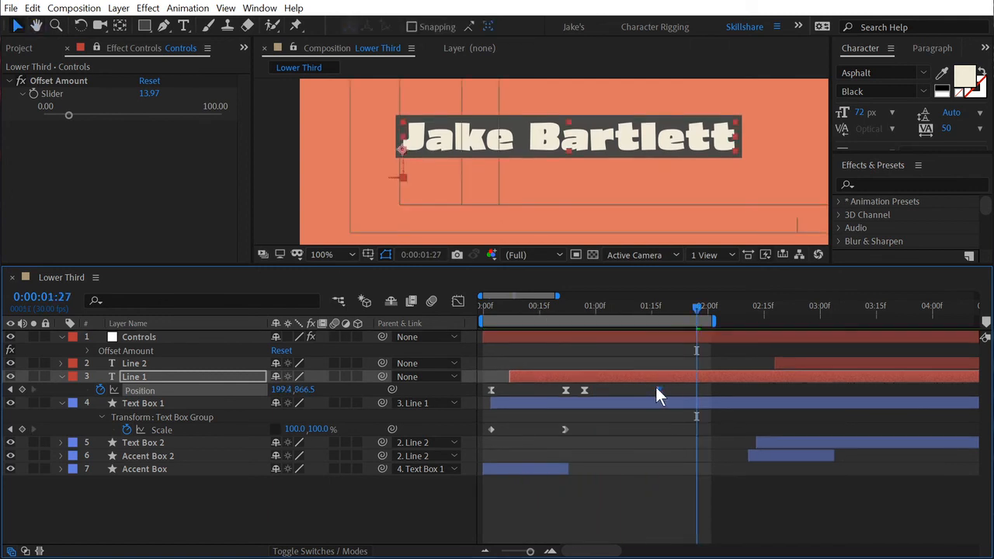
Soften the speed curve of Line 1's upward move by reducing its easing, and preview the animation from the start
left_click(458, 301)
mouse_move(628, 507)
left_mouse_down()
mouse_move(636, 508)
mouse_move(612, 508)
left_mouse_up()
left_click_drag(547, 305, 473, 313)
key("space")
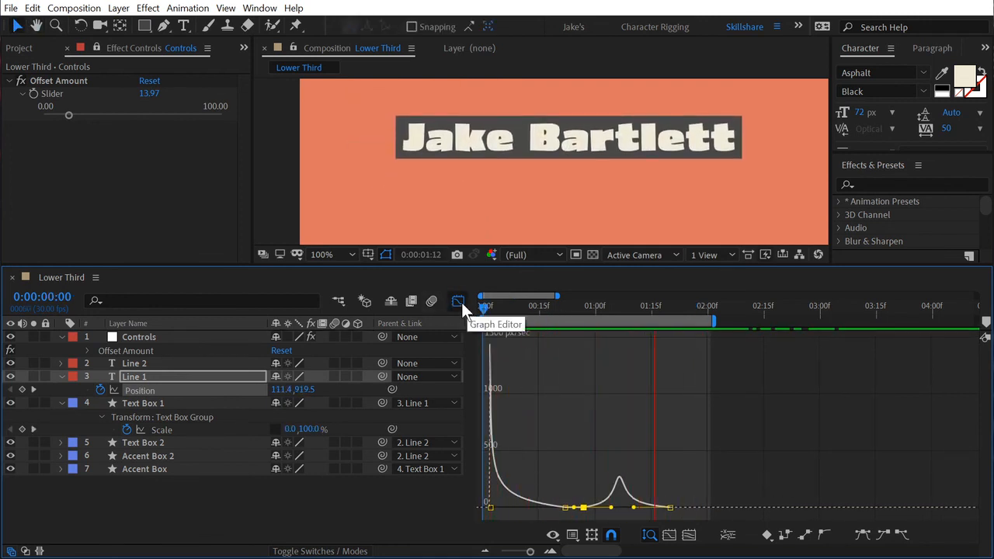
Shift Line 2, Text Box 2 and Accent Box 2 earlier together so that Accent Box 2 starts at 1:03
left_click(461, 304)
left_click(588, 307)
left_click_drag(591, 306, 607, 344)
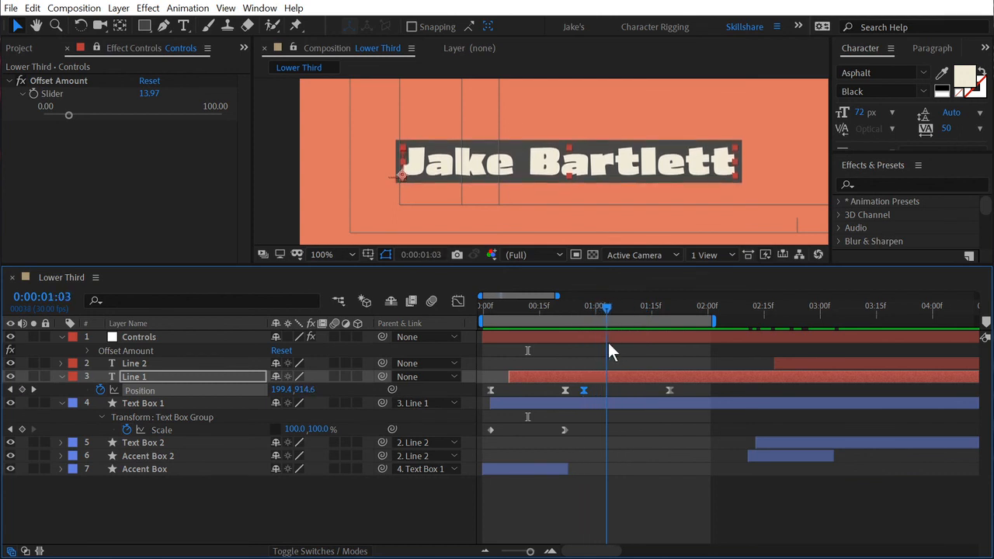
left_click(801, 365)
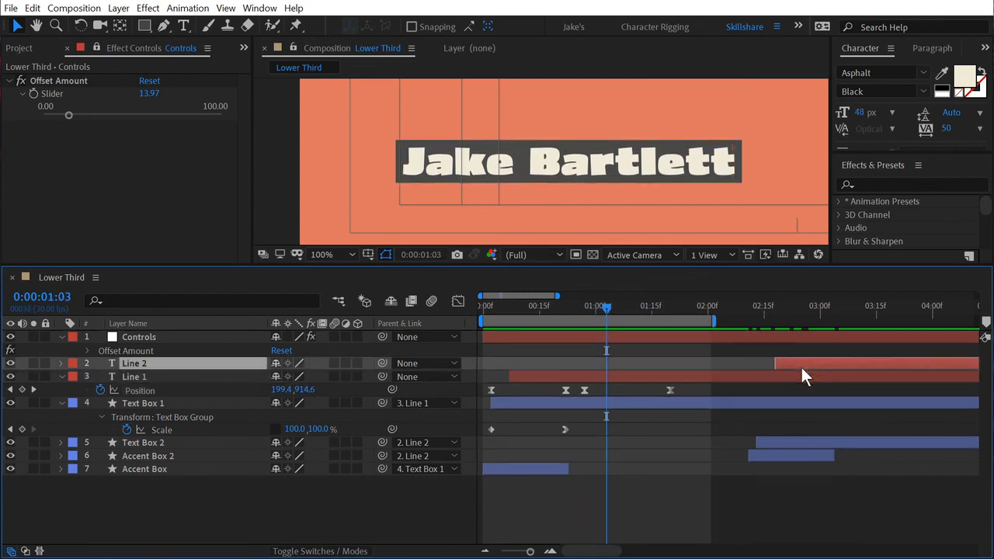
left_click(784, 443, "ctrl")
left_click(791, 456, "ctrl")
left_click_drag(792, 455, 650, 438)
left_click(680, 492)
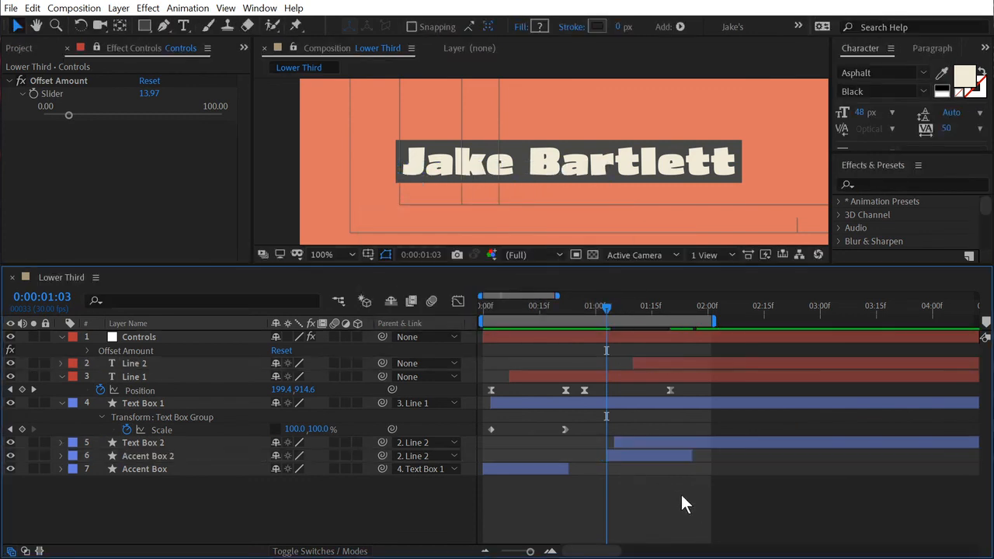
Preview the combined timing of both lines and extend the end of the work area to 3:00
key("space")
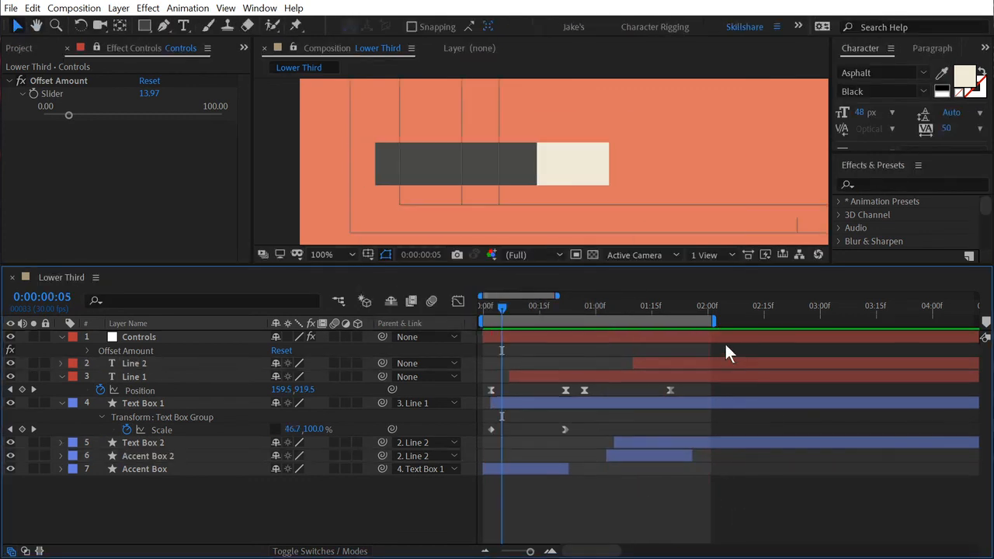
left_click_drag(714, 322, 820, 323)
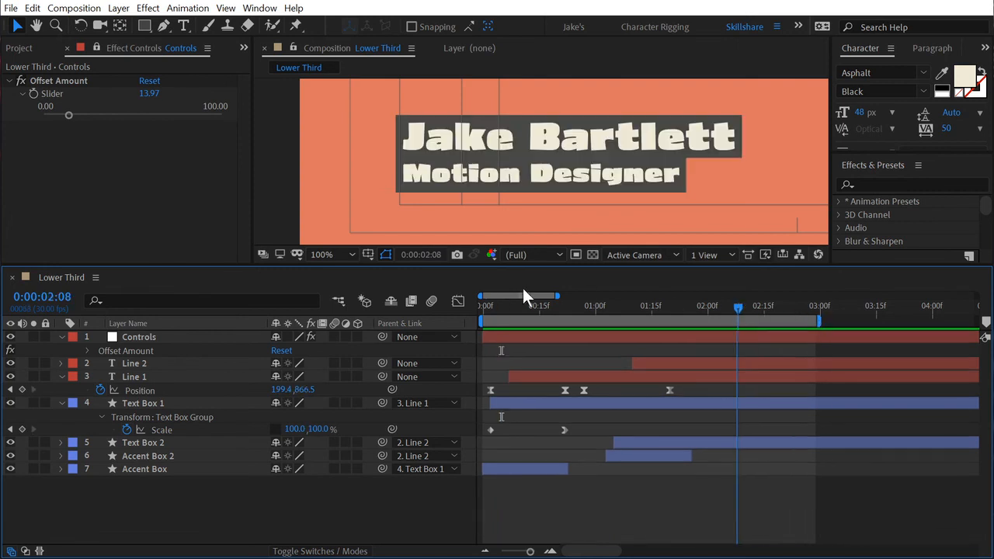